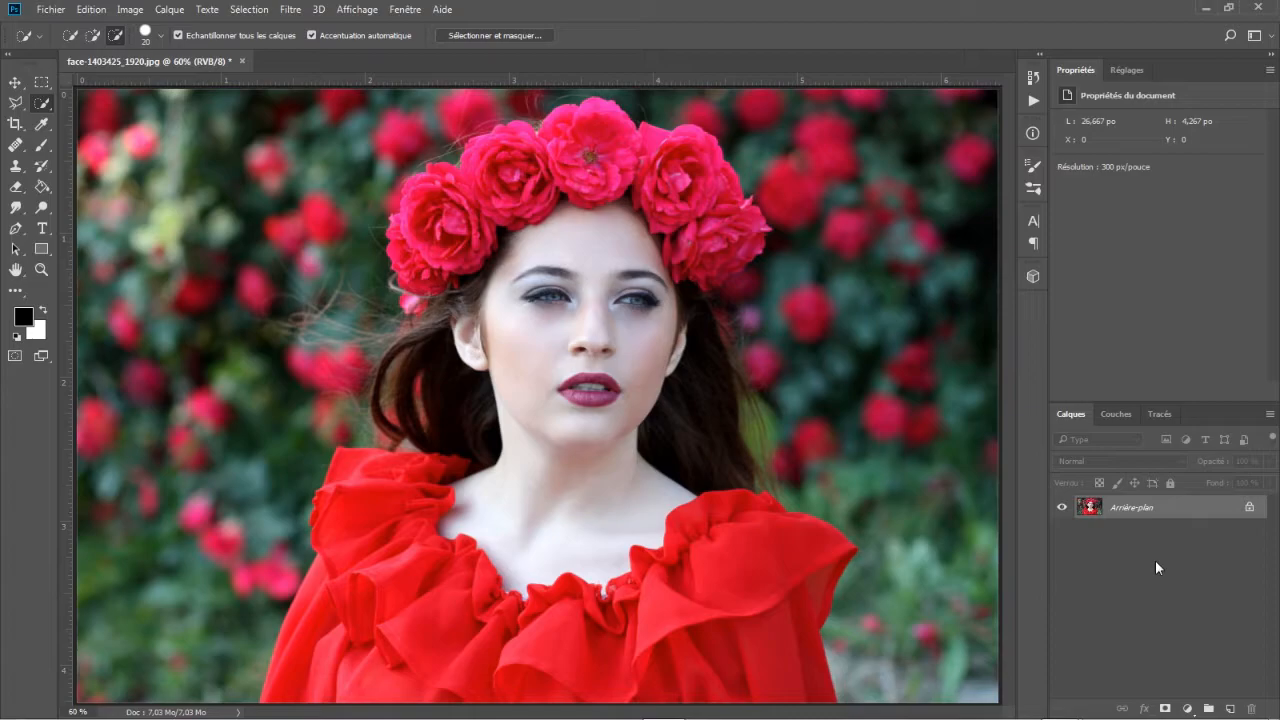
Step: Duplicate the background layer and hide the original Arrière-plan layer
key("ctrl+j")
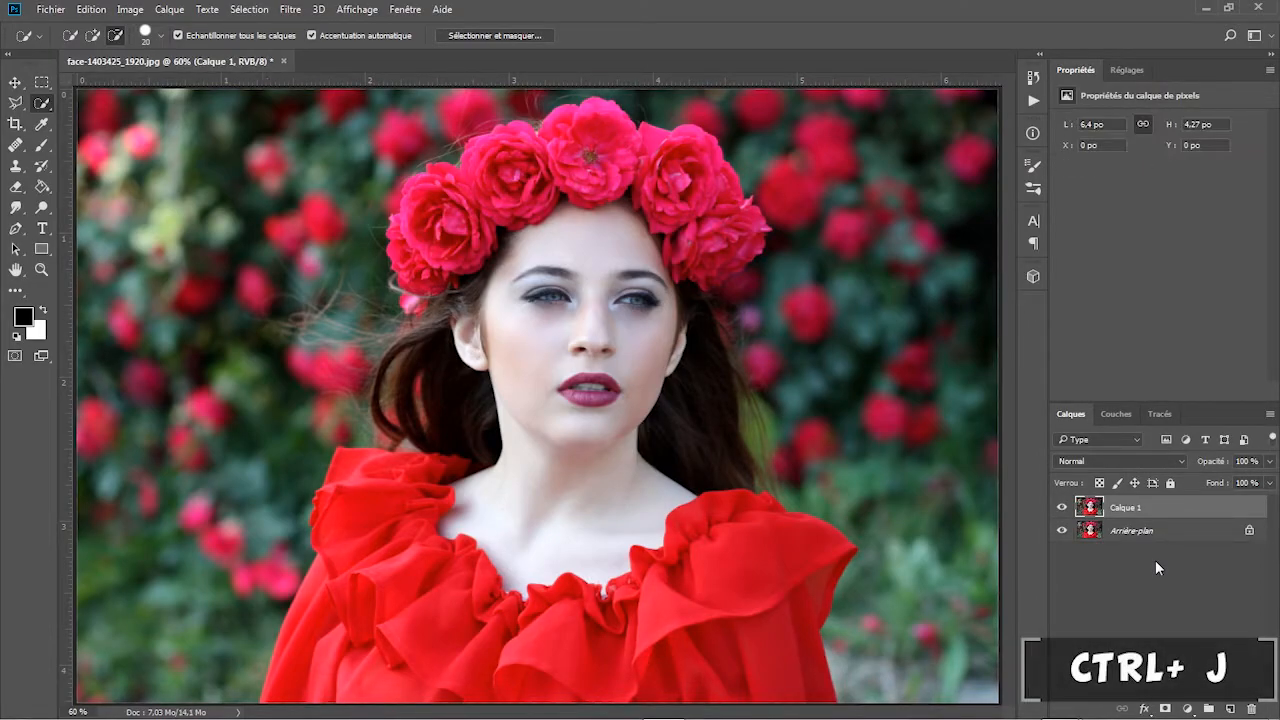
left_click(1062, 530)
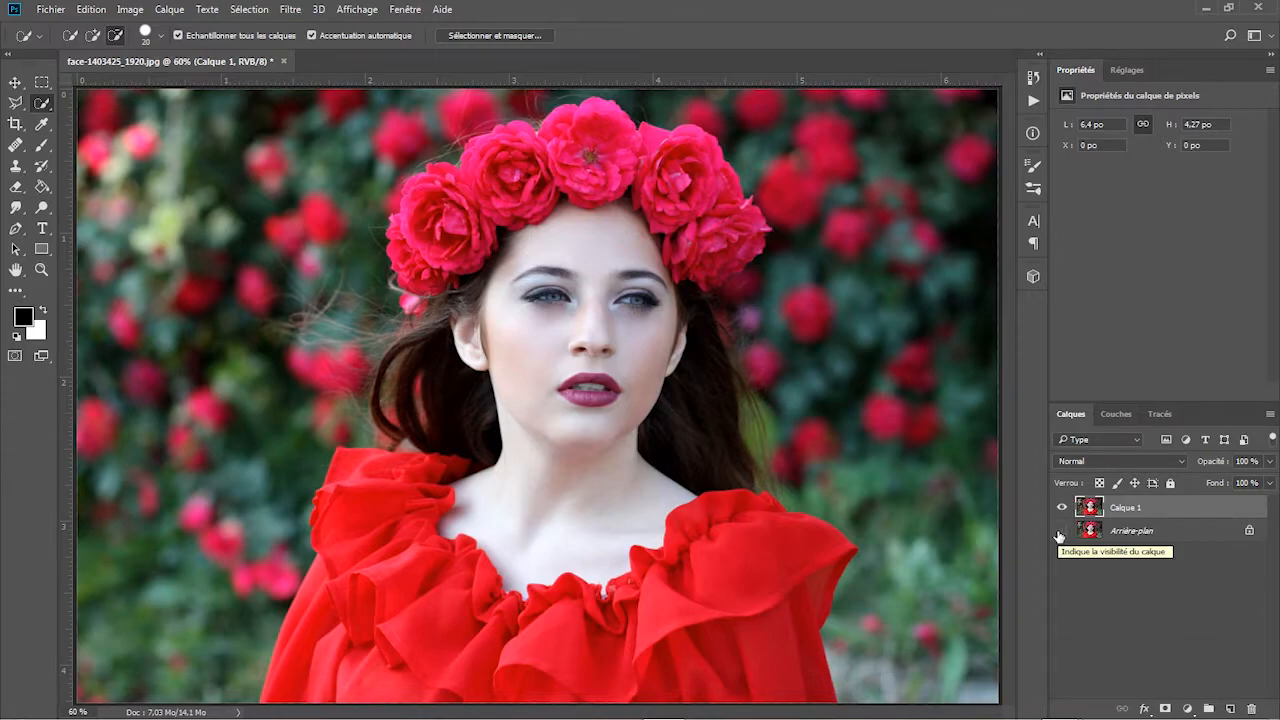
Step: Try shifting the Rouges hue to -79 across the whole image with a Teinte/Saturation adjustment layer, and delete that layer
left_click(1186, 706)
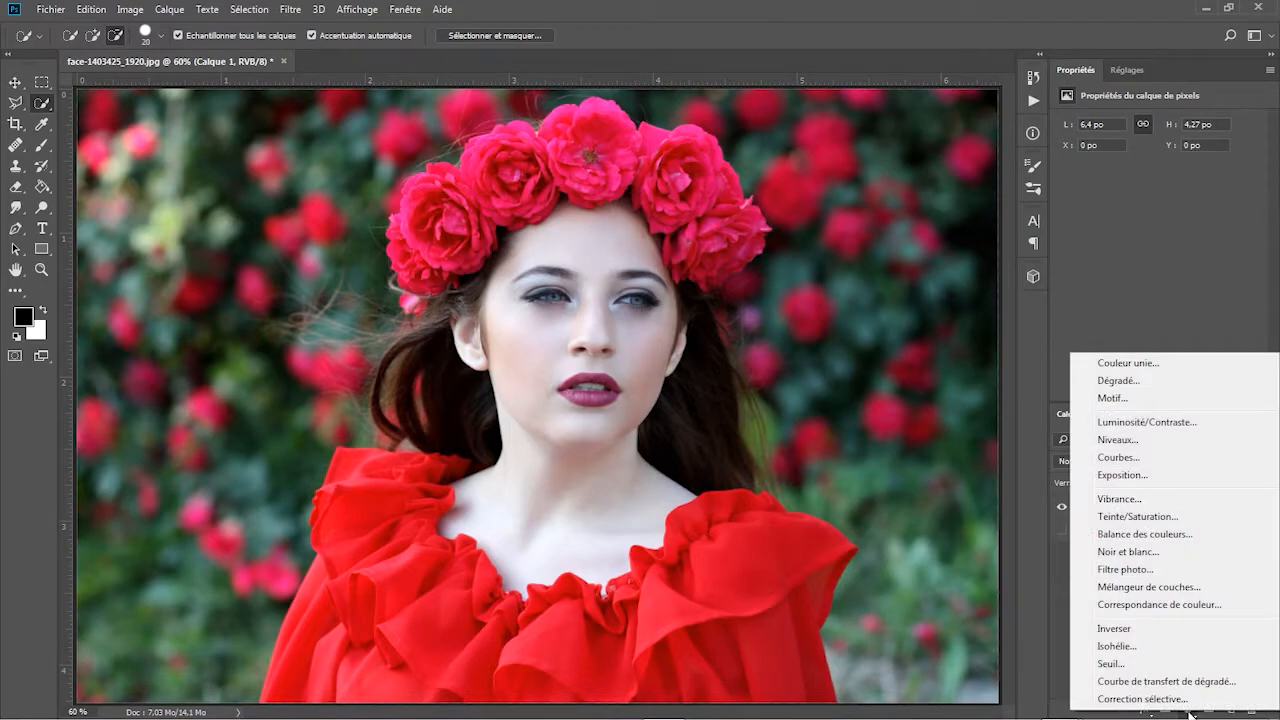
left_click(1140, 517)
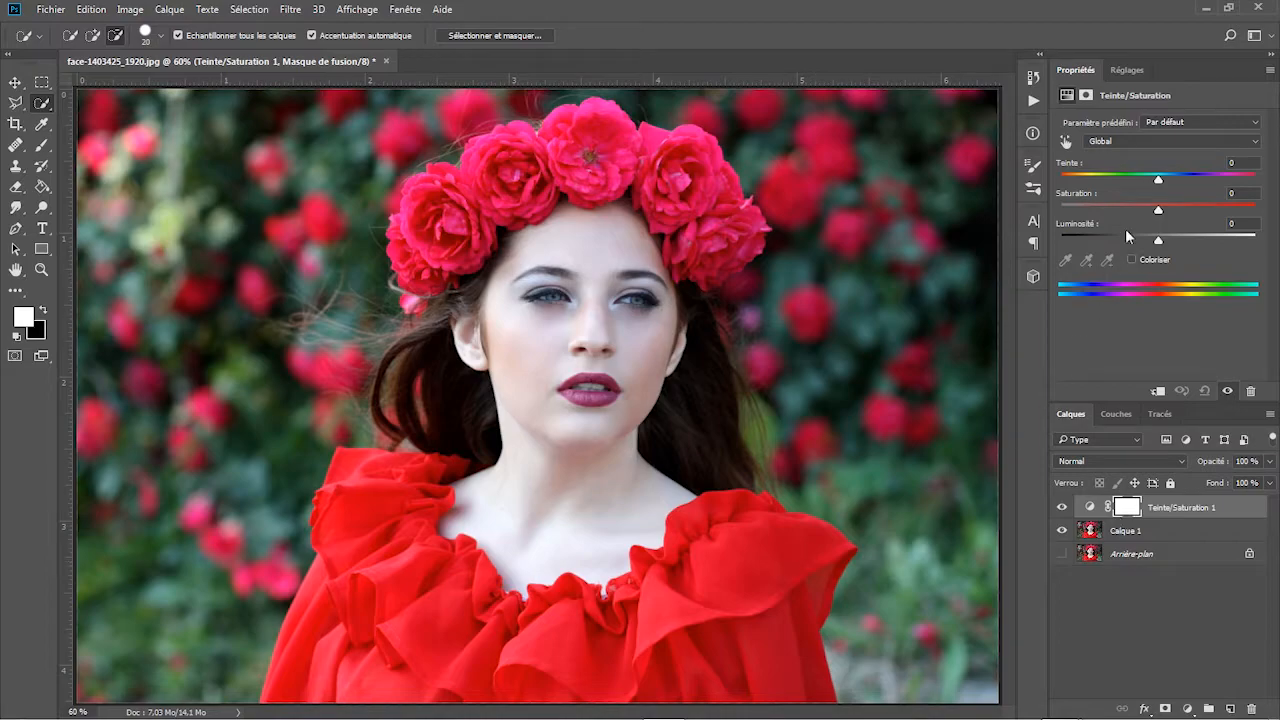
left_click(1157, 141)
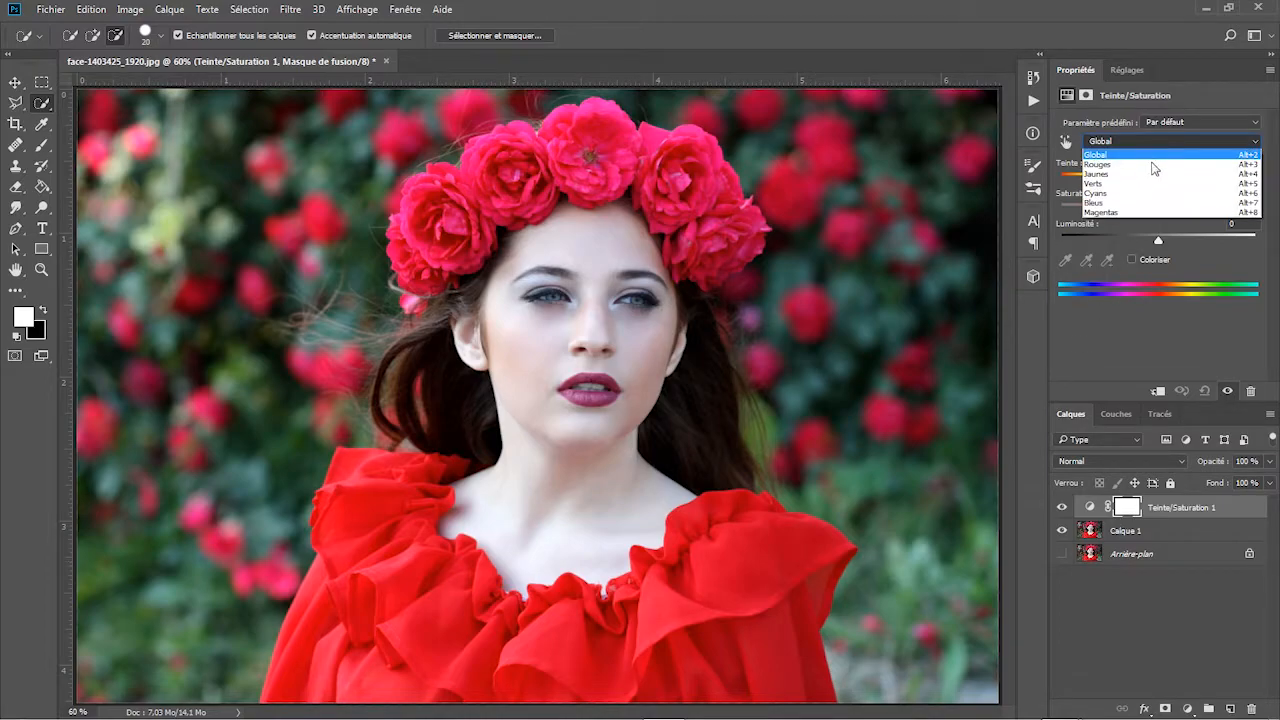
left_click(1149, 166)
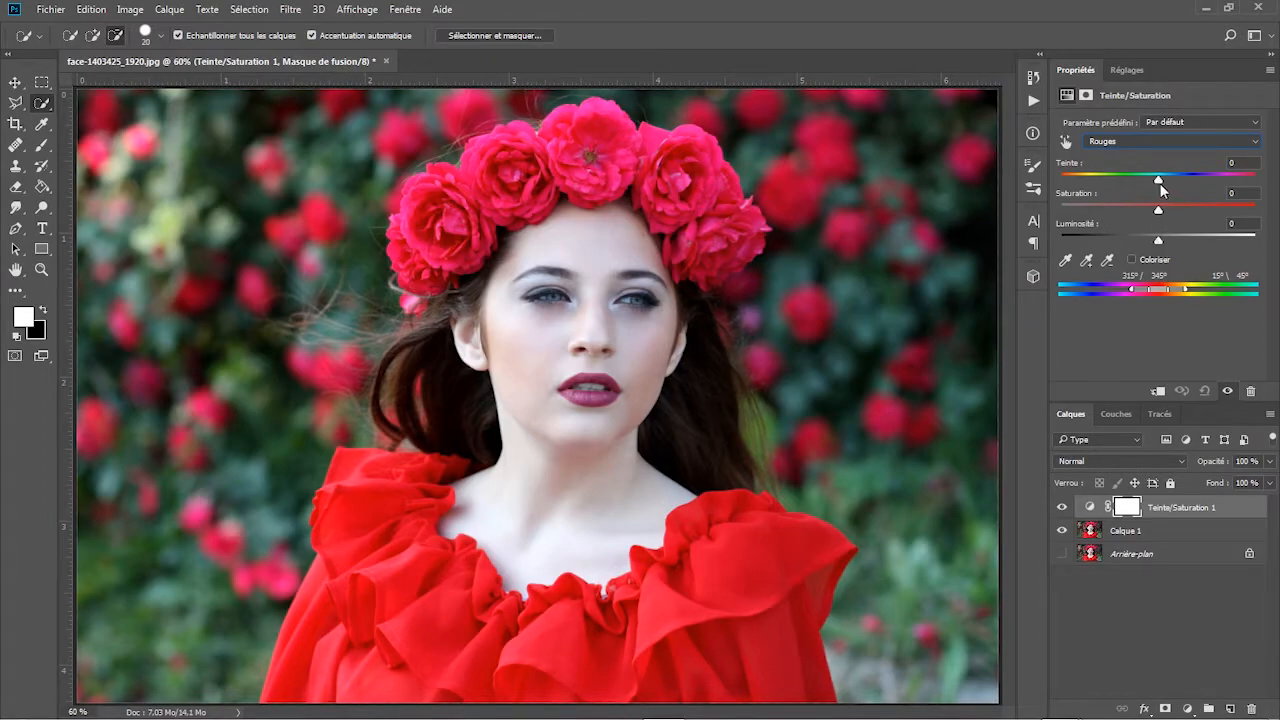
left_click_drag(1160, 180, 1101, 185)
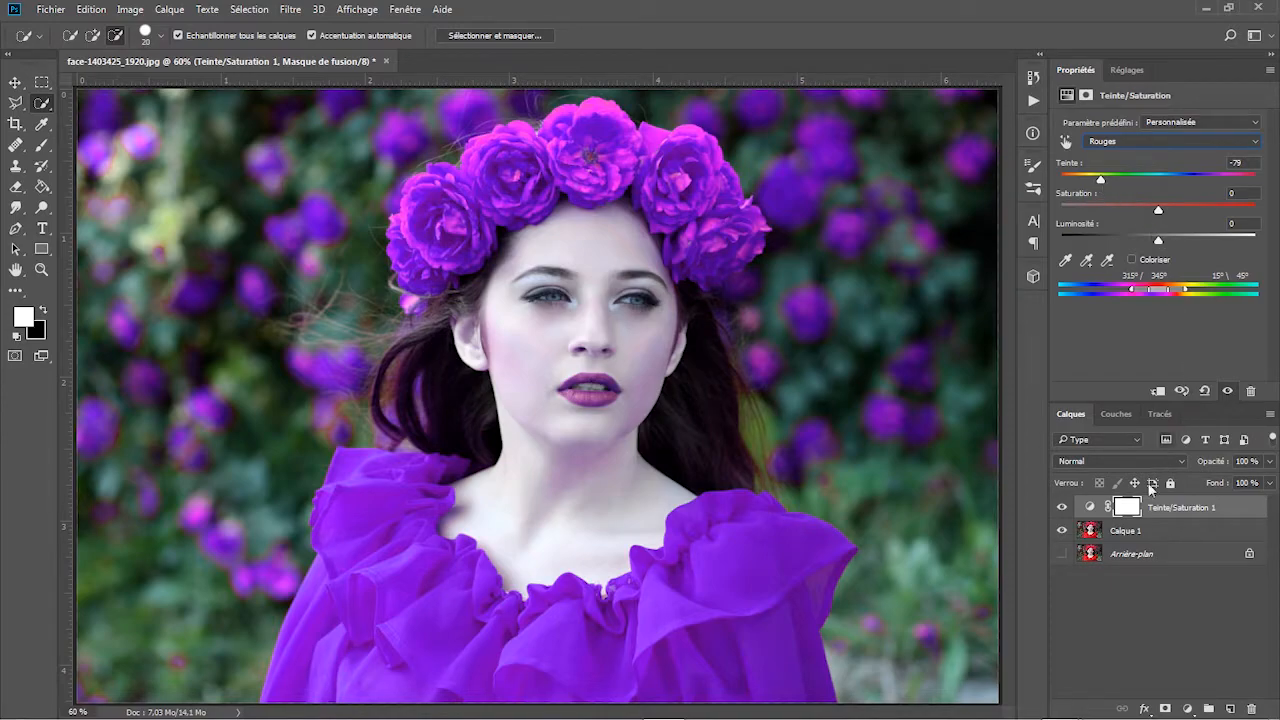
left_click_drag(1164, 511, 1251, 707)
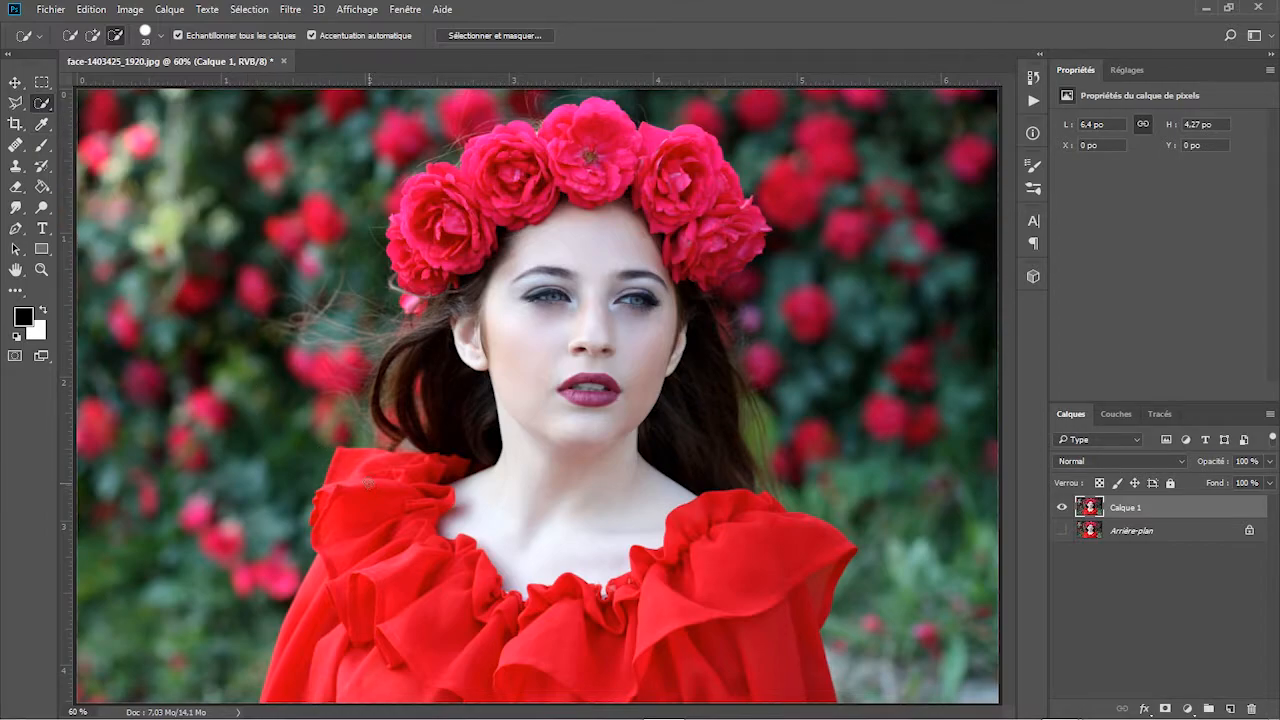
Step: Select the red dress with the Quick Selection tool at brush size 10, and subtract the stray area beside the hair
left_click(91, 37)
left_click(161, 36)
left_click(220, 64)
type("10")
key("Return")
mouse_move(380, 515)
left_mouse_down()
mouse_move(416, 626)
mouse_move(559, 662)
mouse_move(667, 644)
mouse_move(749, 563)
left_mouse_up()
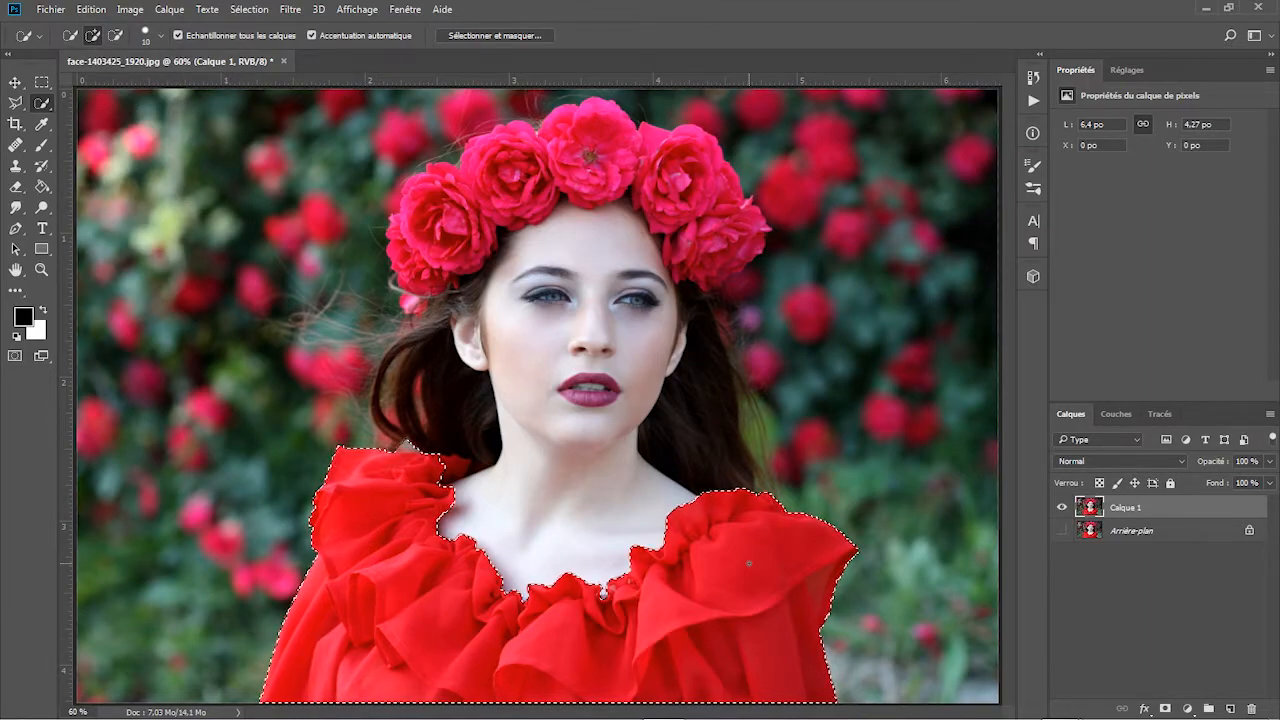
left_click(115, 35)
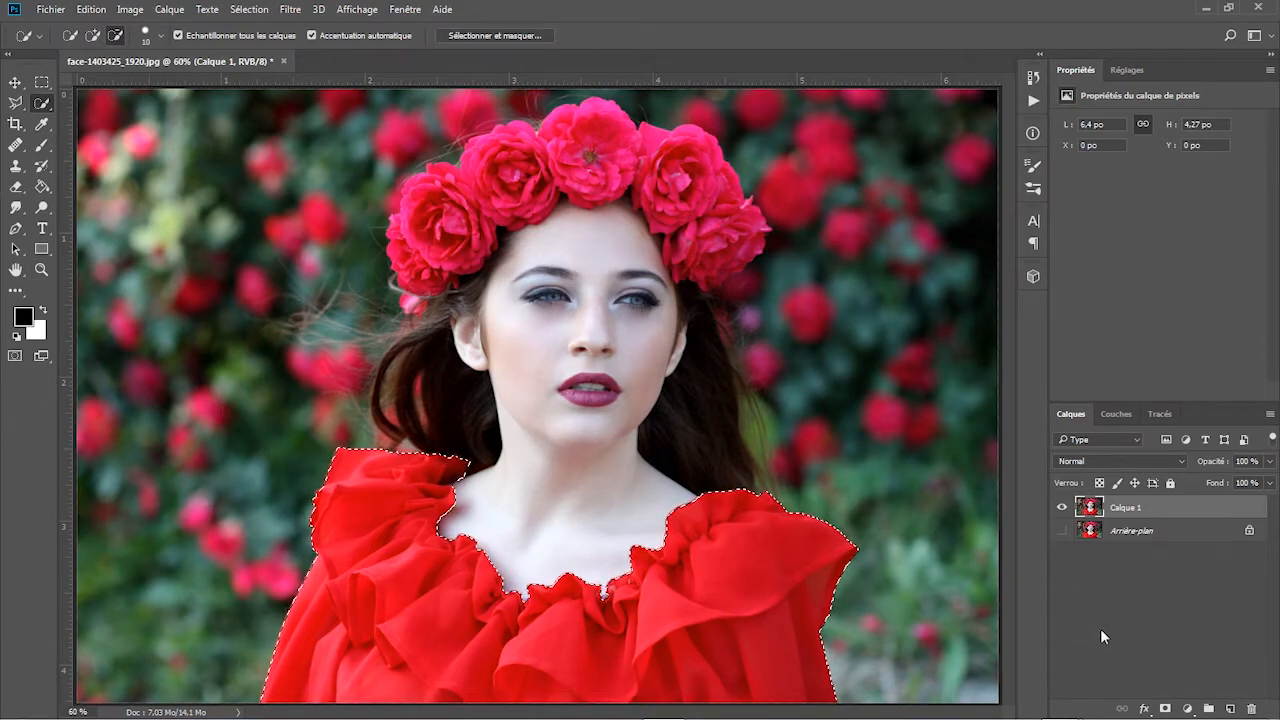
Step: Open the selection in Select and Mask, erase the stray spot above the shoulder, and preview it as Sur blanc
left_click(503, 35)
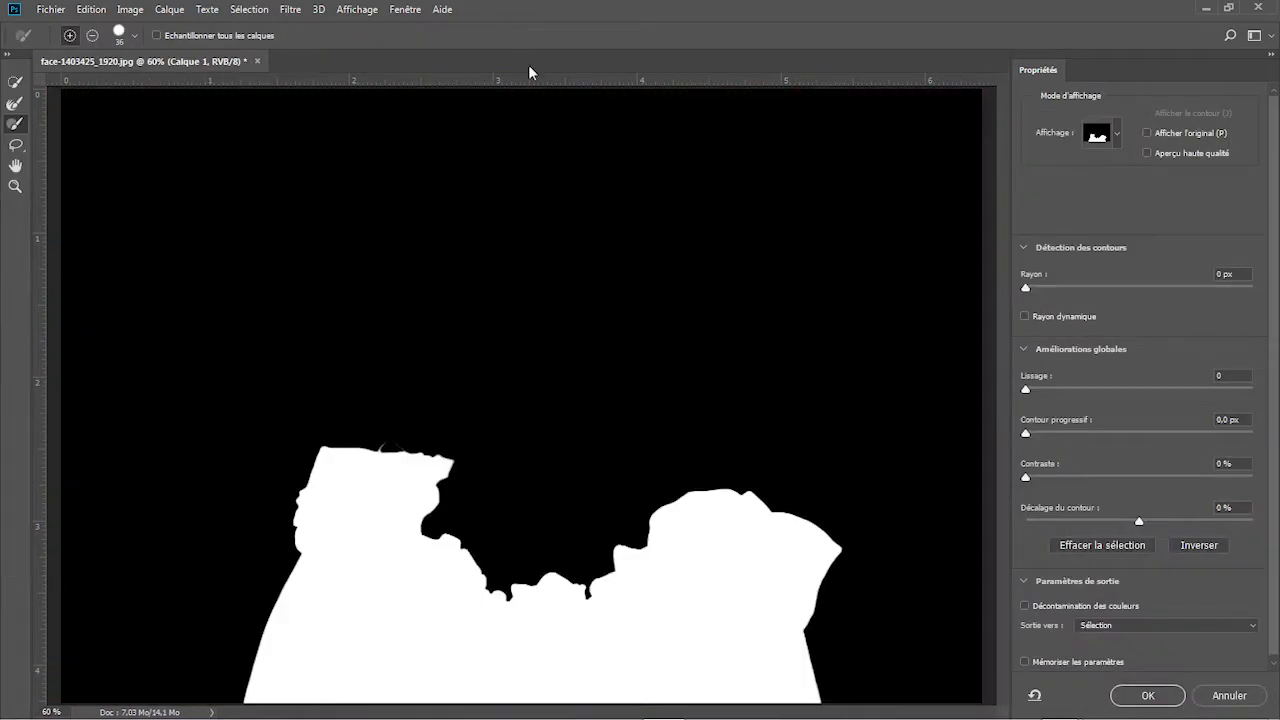
left_click(93, 37)
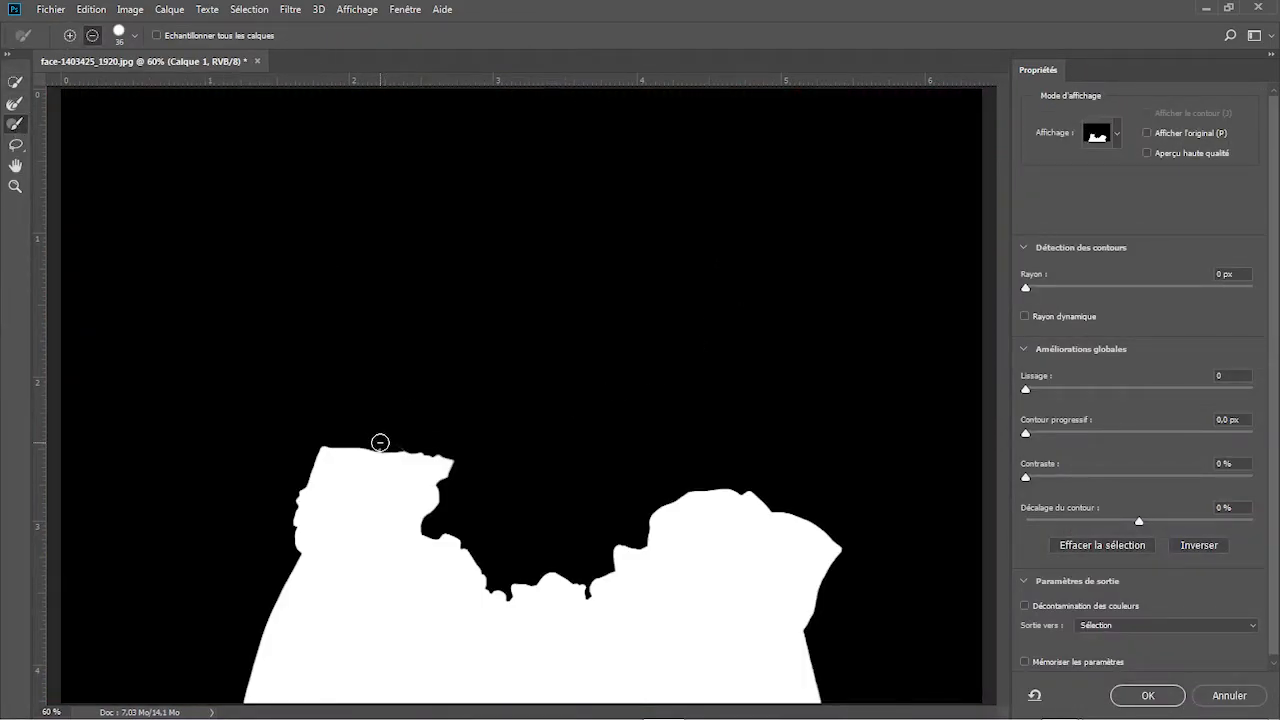
left_click(1118, 135)
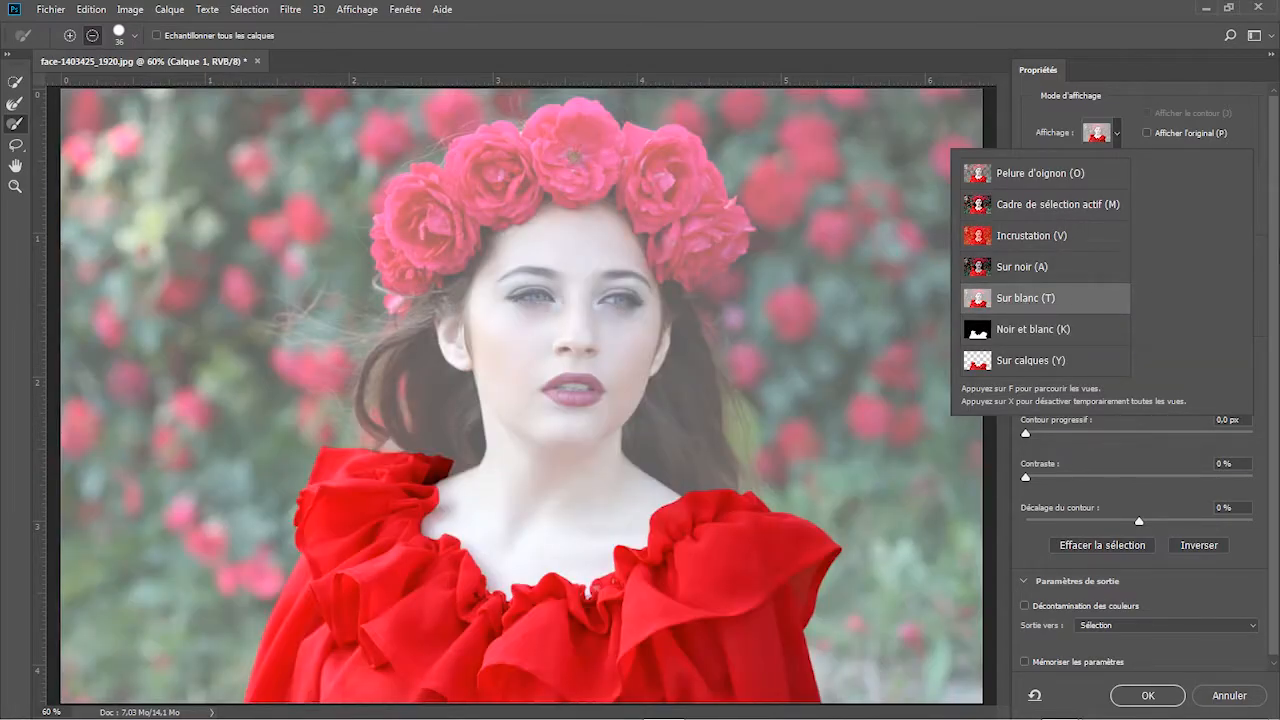
Step: Add the missing dark corner of the dress between the shoulder and the neck to the selection with a 5 px brush
key("z")
left_click_drag(428, 475, 474, 457)
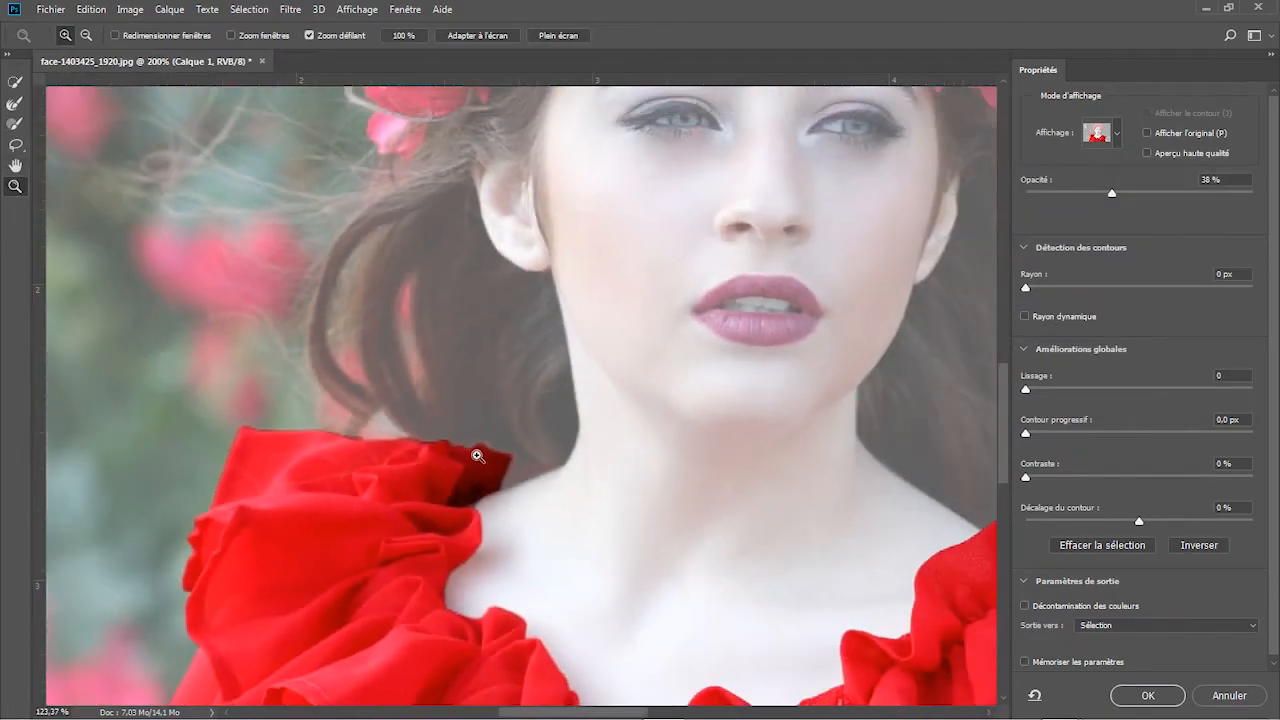
key("b")
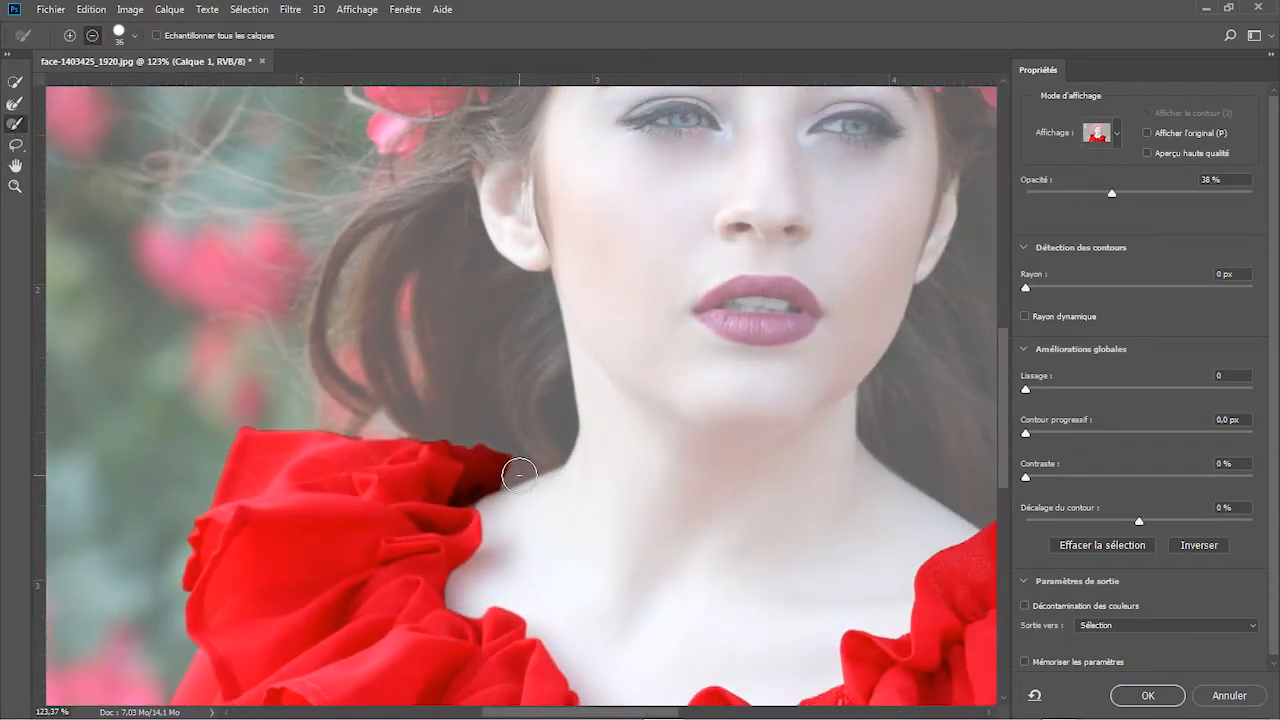
left_click(134, 37)
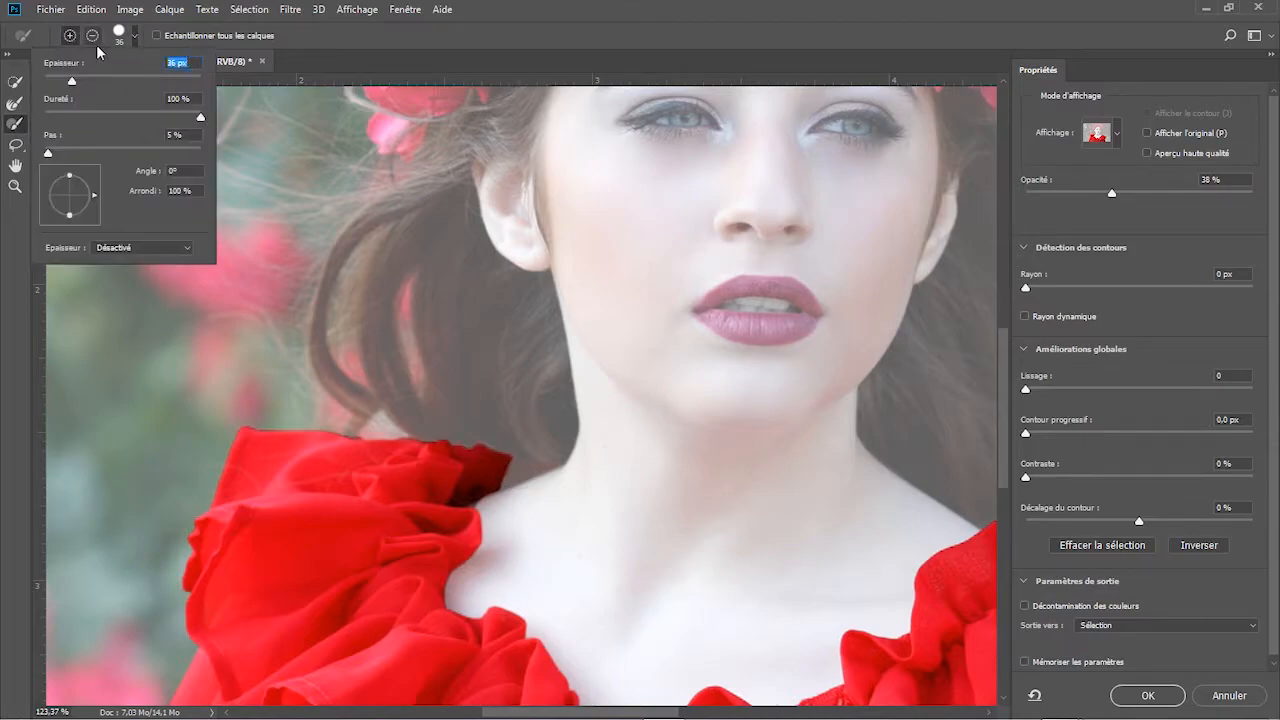
key("Return")
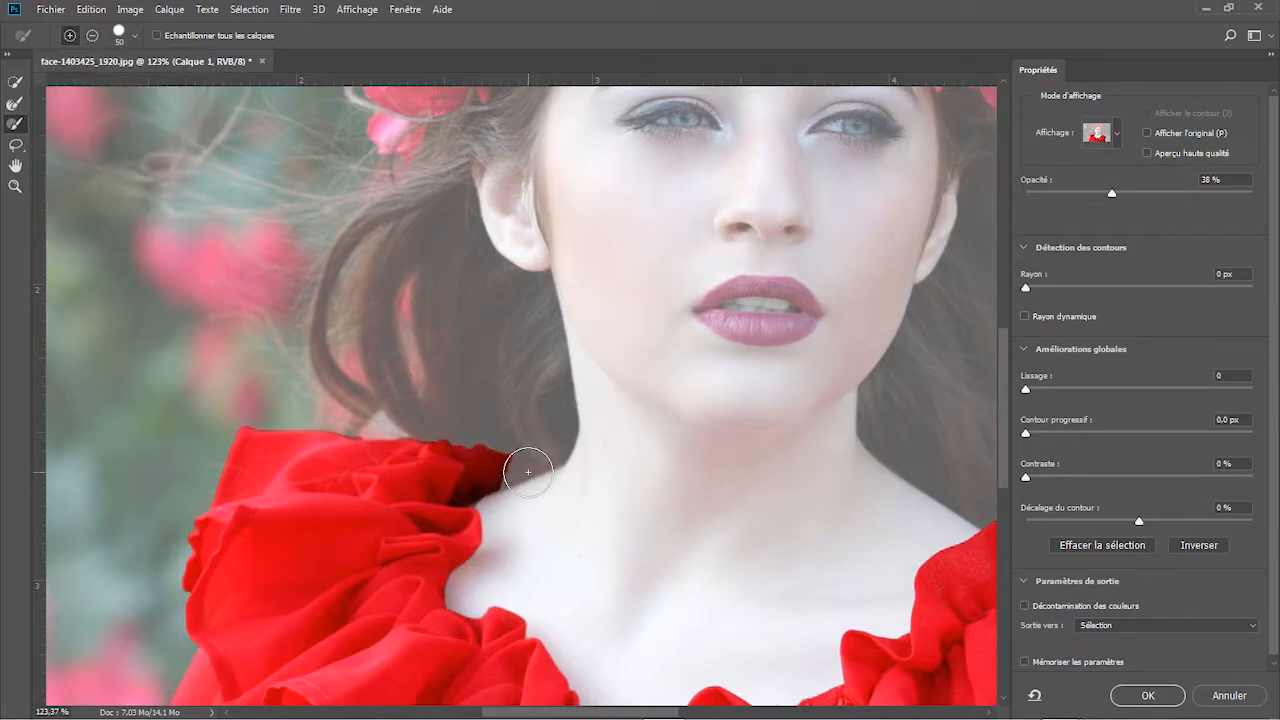
left_click(119, 40)
type("5")
key("Return")
mouse_move(521, 468)
left_mouse_down()
mouse_move(556, 466)
mouse_move(497, 490)
mouse_move(548, 466)
mouse_move(511, 466)
mouse_move(548, 467)
mouse_move(506, 463)
mouse_move(550, 468)
mouse_move(507, 461)
mouse_move(510, 471)
left_mouse_up()
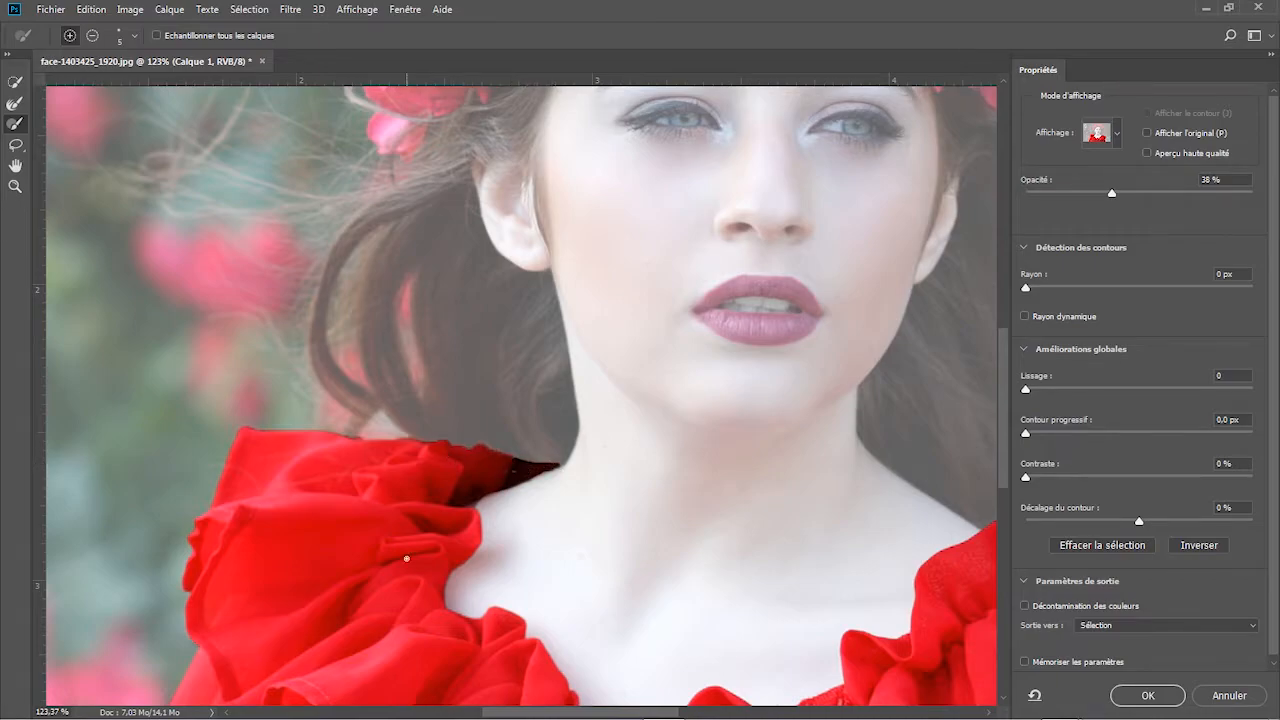
Step: Check the neckline edge with the radius and edge shift kept at zero, and output the refined outline as a selection
scroll(510, 471, "down", 5)
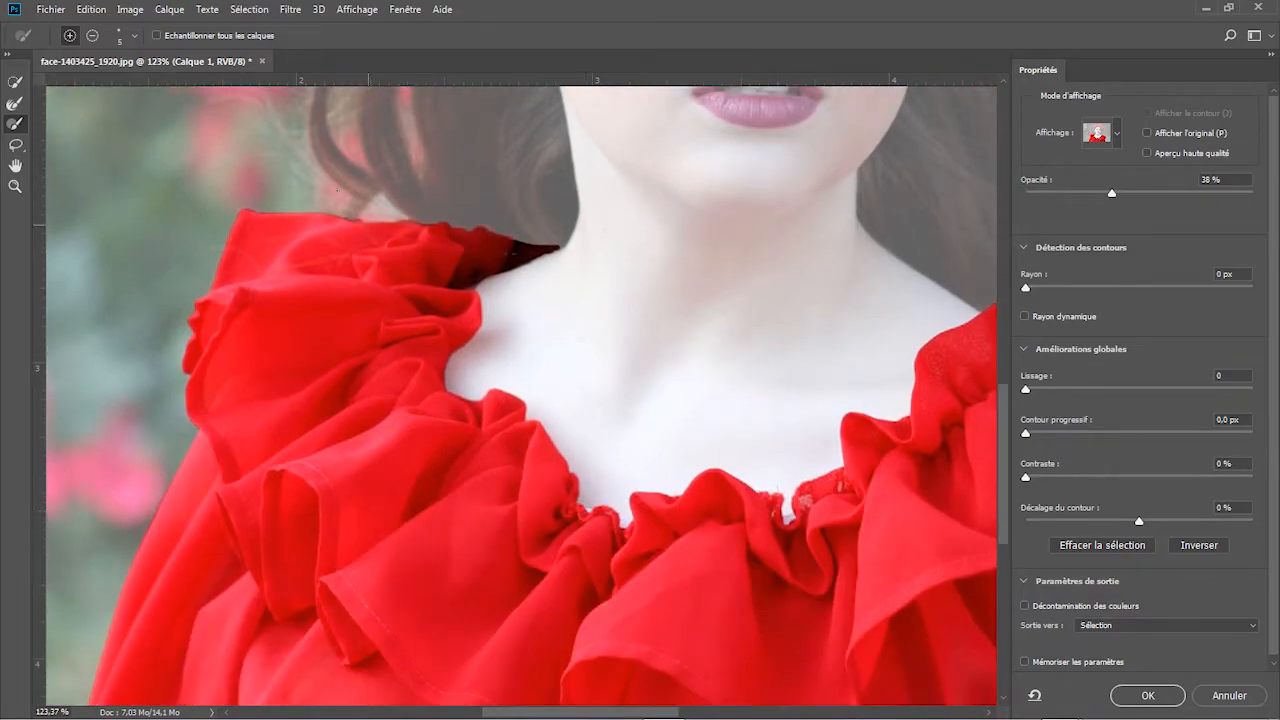
key("alt")
left_click_drag(1032, 287, 999, 289)
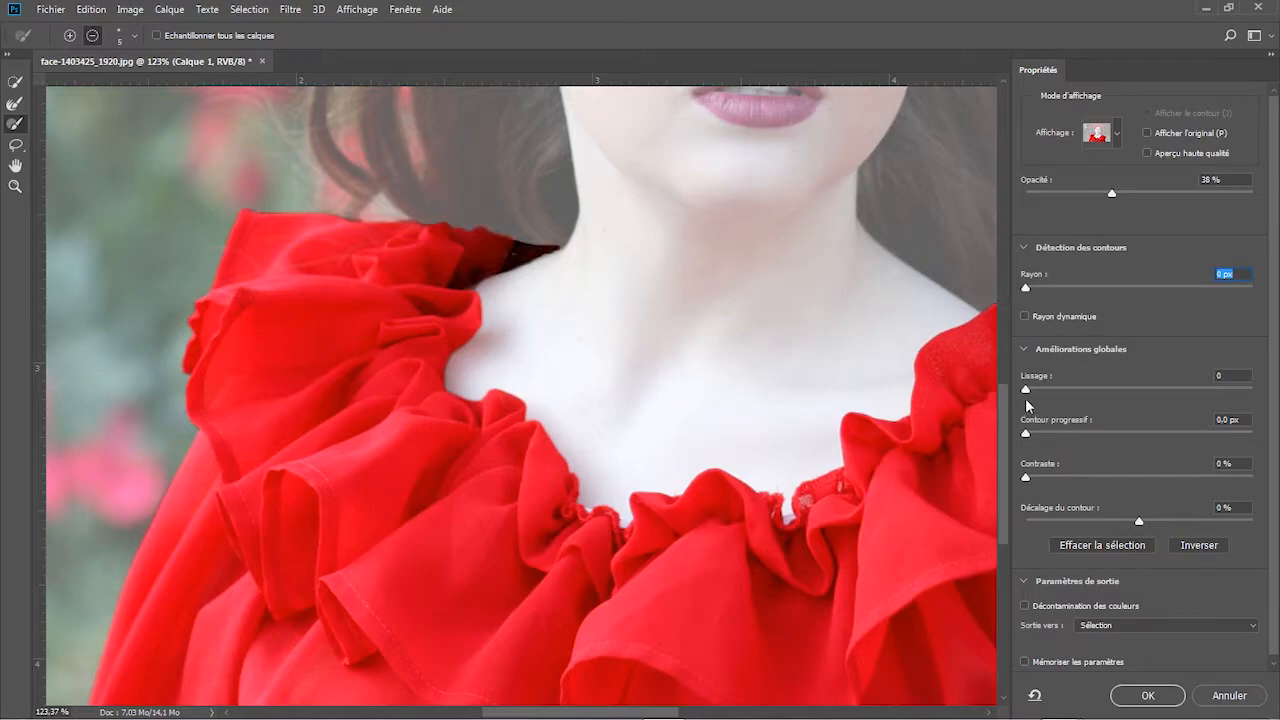
mouse_move(1139, 521)
left_mouse_down()
mouse_move(1066, 516)
mouse_move(1145, 507)
left_mouse_up()
left_click(1148, 695)
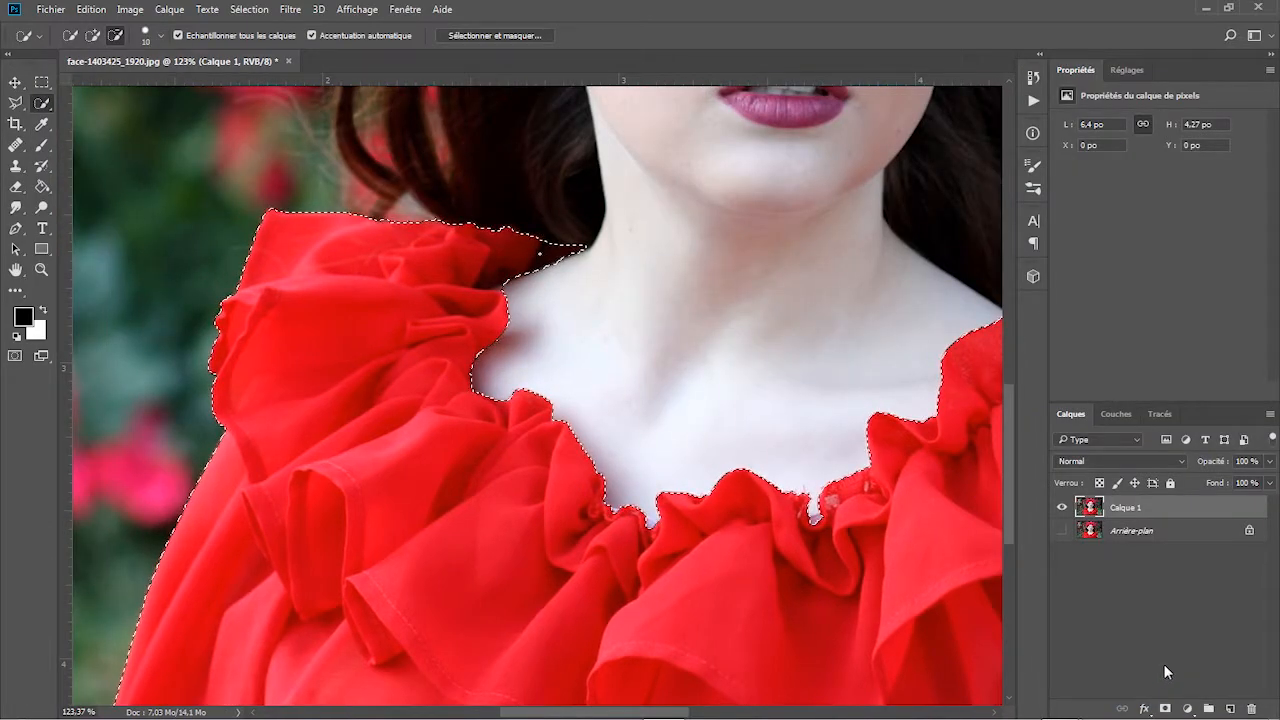
Step: Add a Teinte/Saturation adjustment layer masked to the selected dress
key("z")
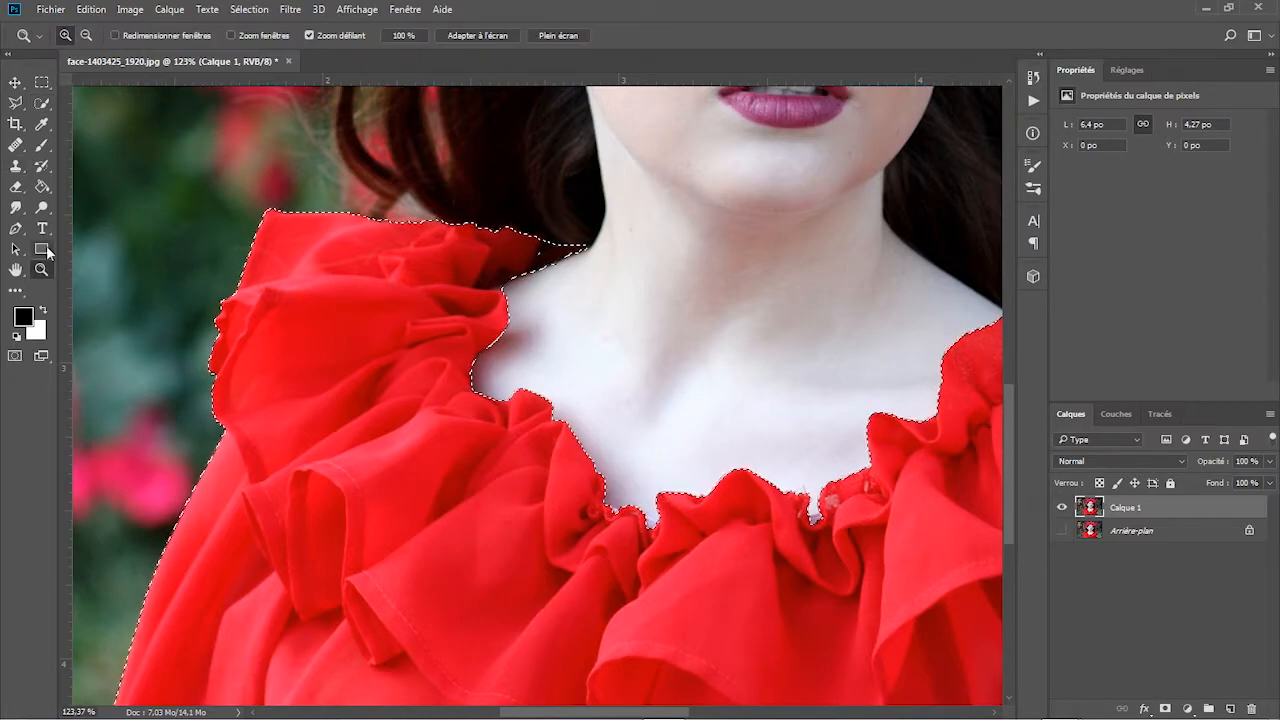
left_click(482, 35)
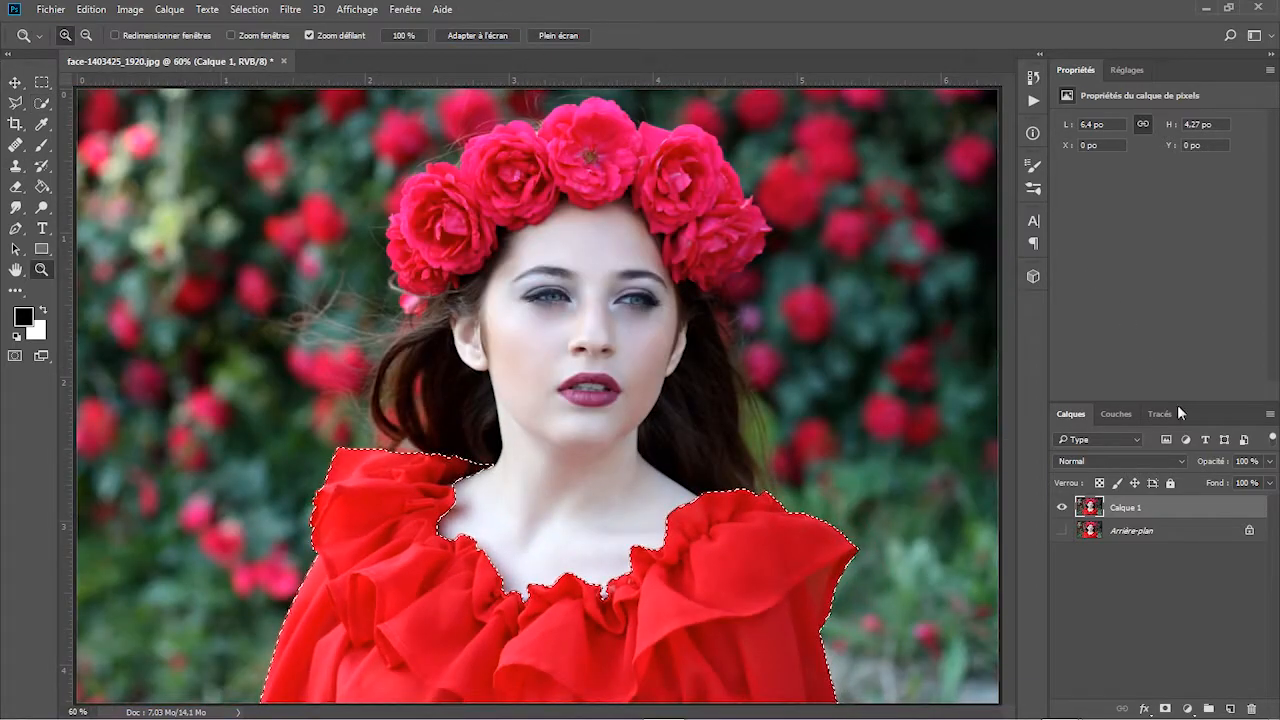
left_click(1188, 709)
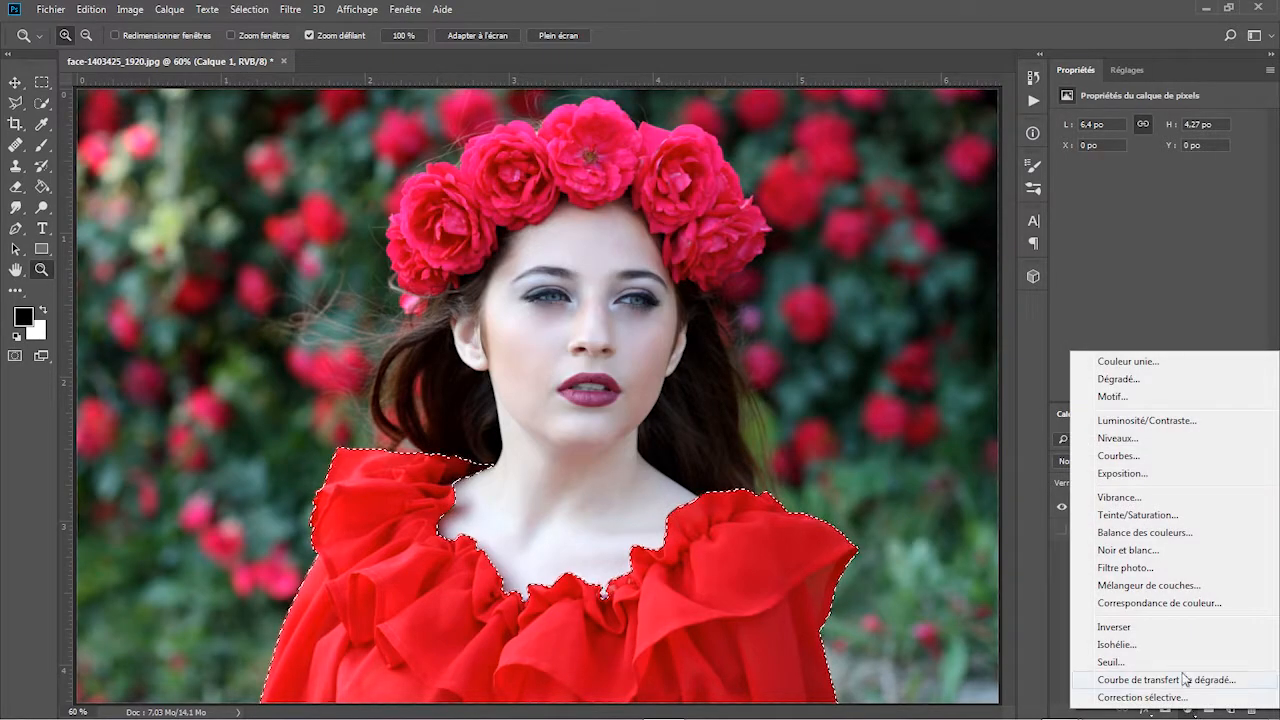
left_click(1148, 520)
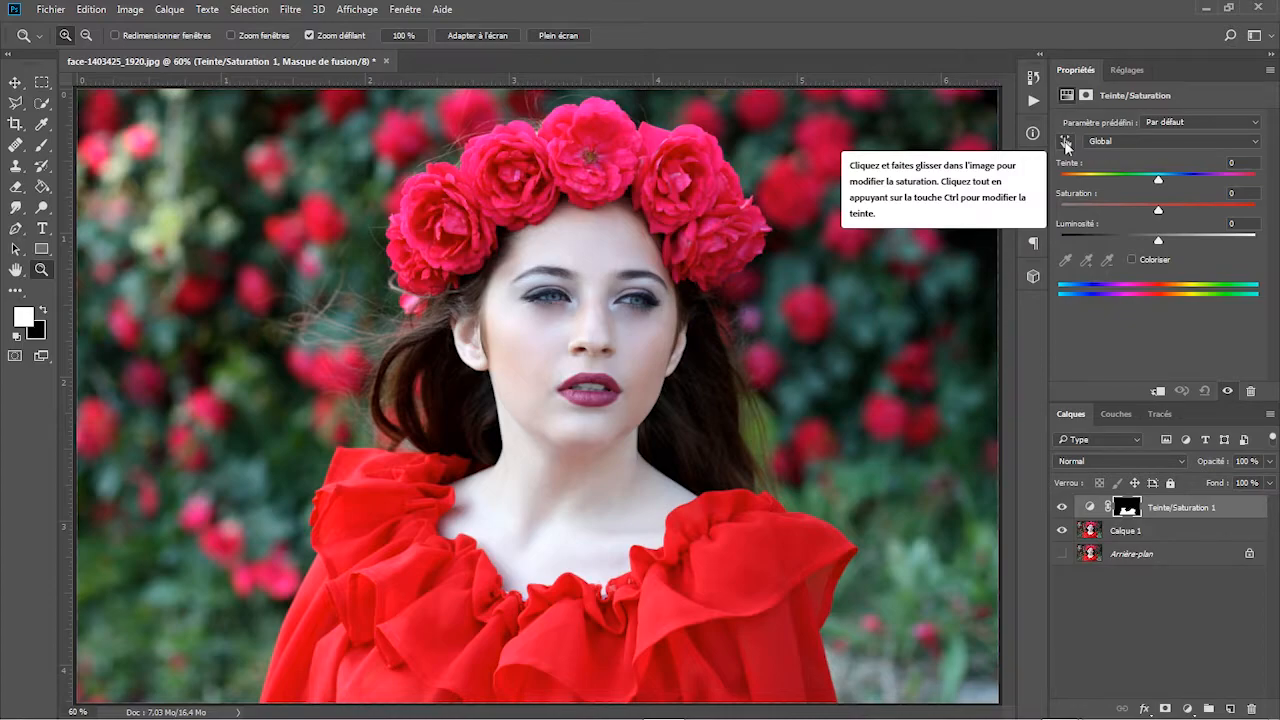
Step: Sample the dress to target the Rouges range, and set its hue to -113 to recolor the dress blue
left_click(1066, 144)
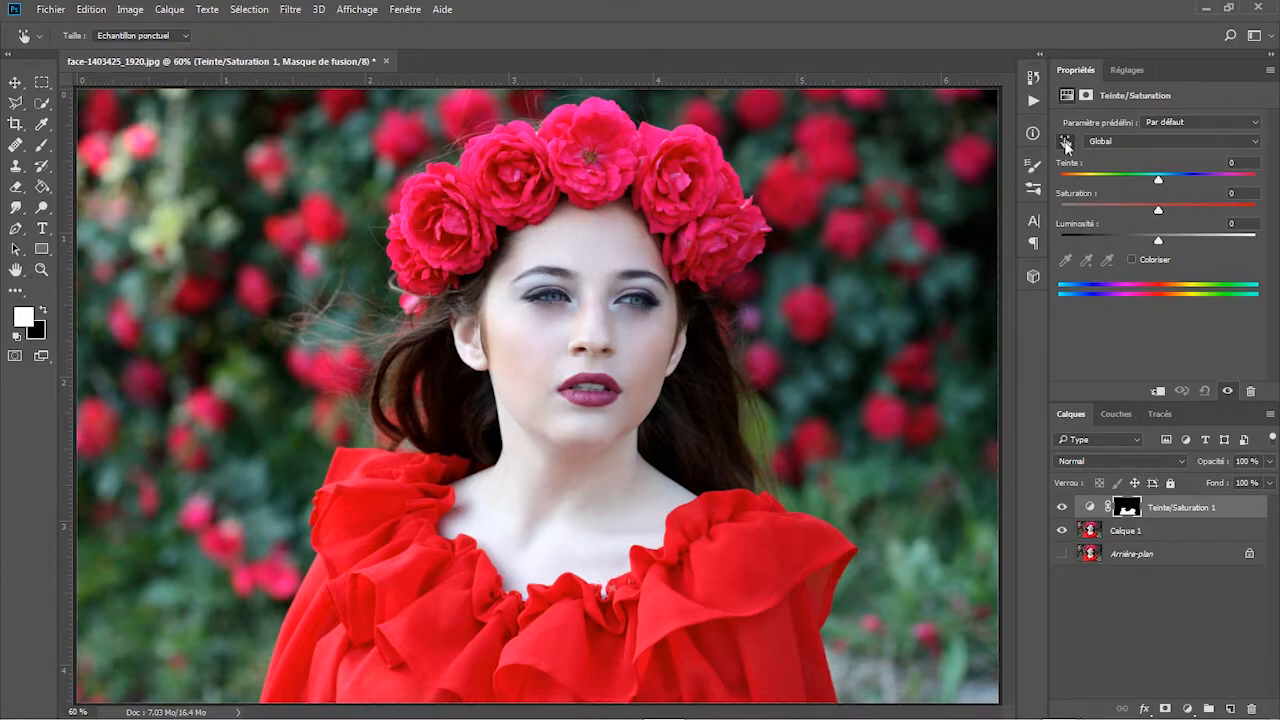
left_click(1066, 143)
left_click(766, 566)
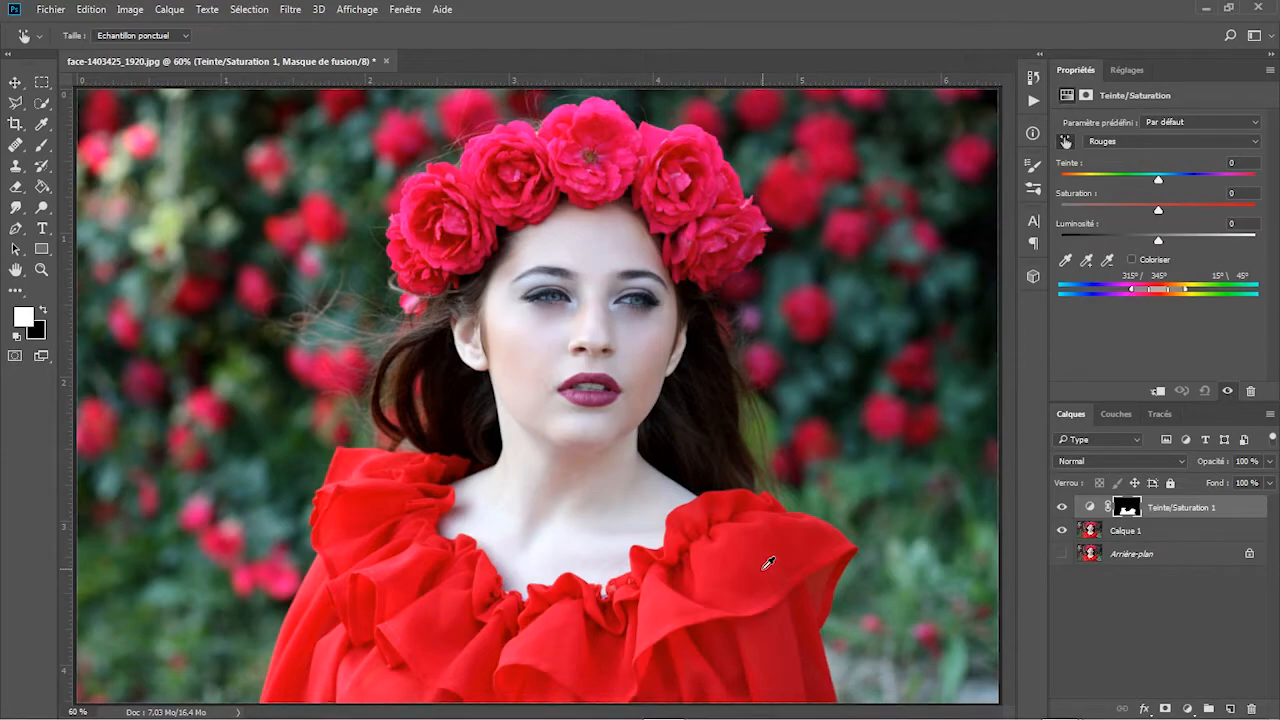
left_click(1255, 143)
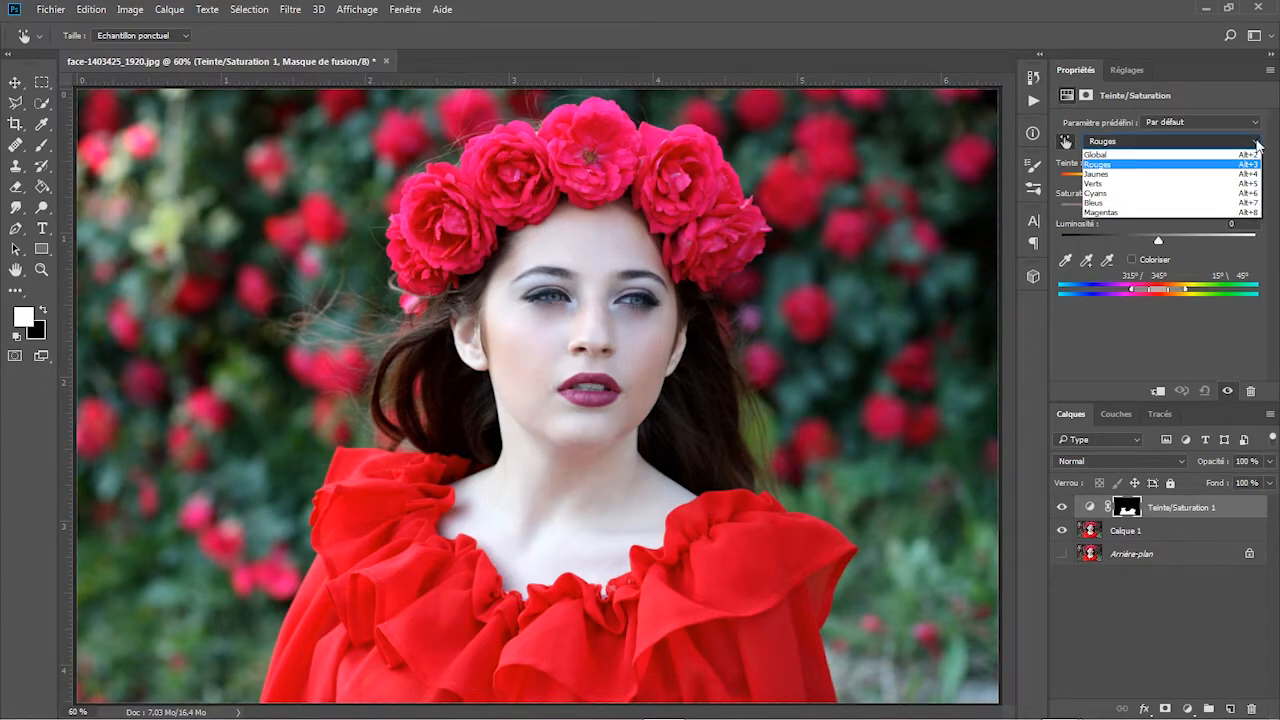
left_click(1096, 164)
left_click_drag(1157, 178, 1089, 181)
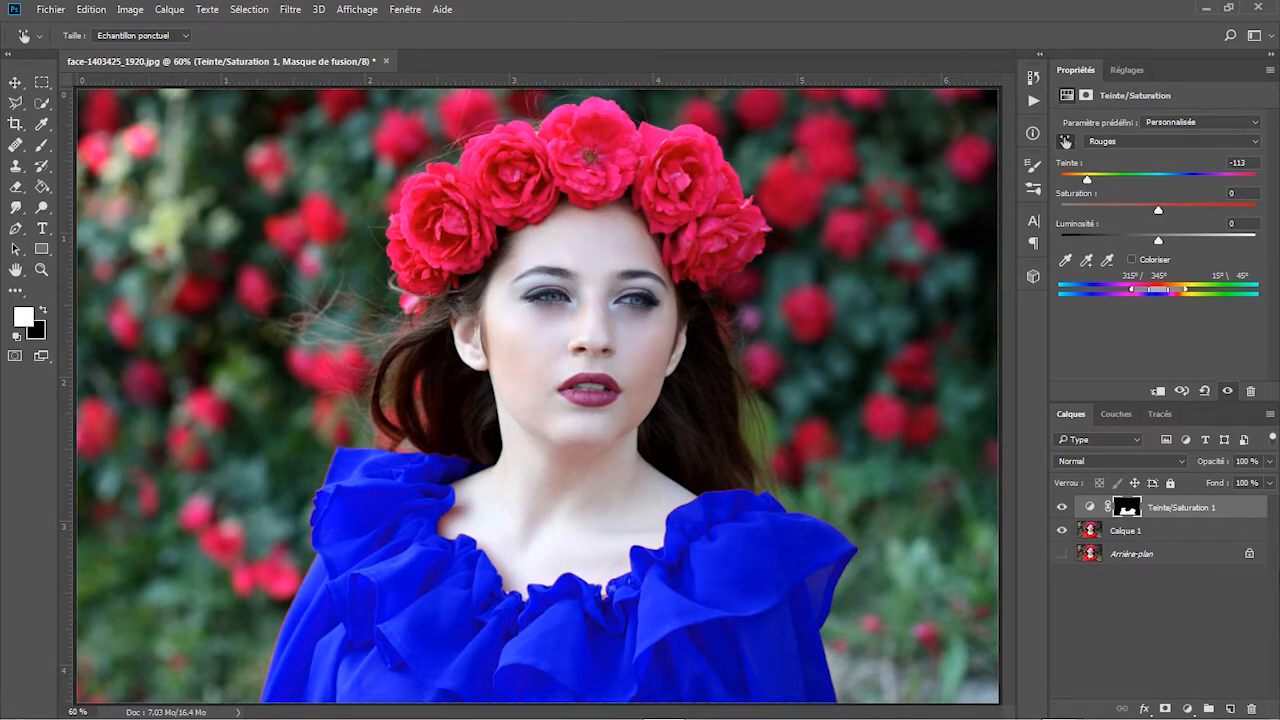
Step: Shift the contour of the dress's Teinte/Saturation mask outward to +45 %, then inspect the shoulder edge for fringing
left_click(41, 269)
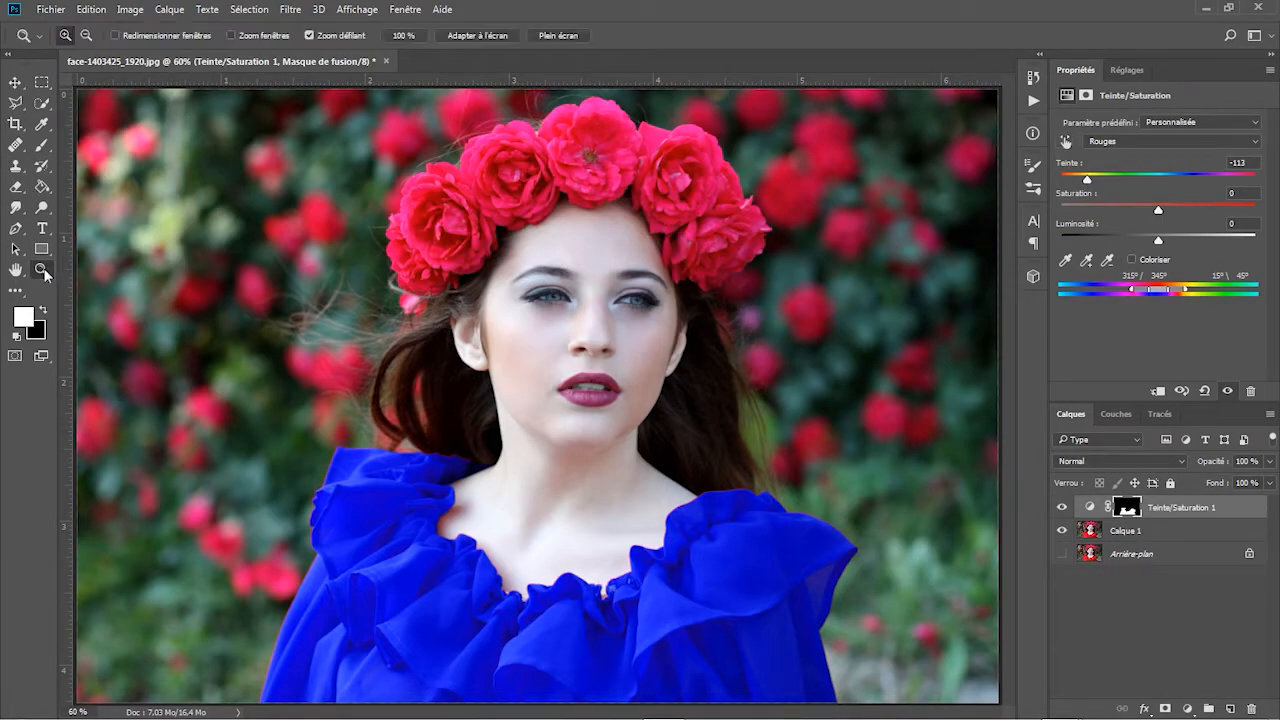
left_click_drag(758, 496, 786, 580)
left_click_drag(731, 491, 746, 542)
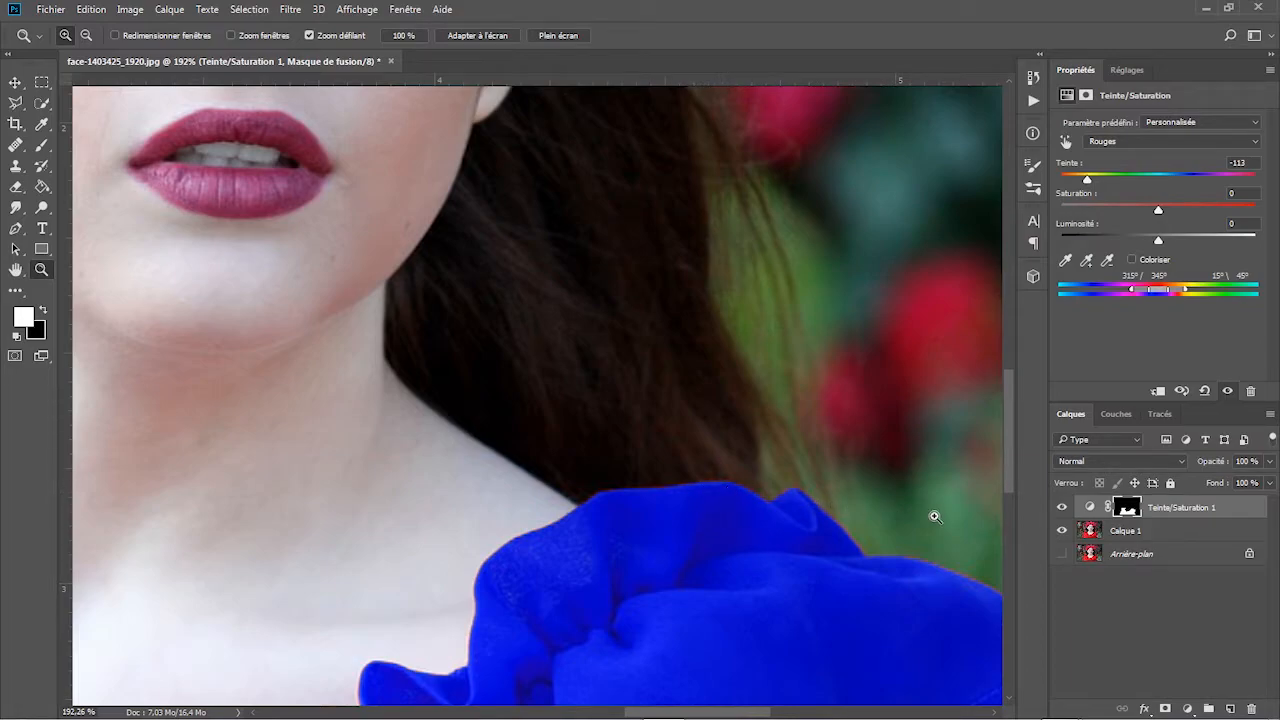
left_click(1122, 511)
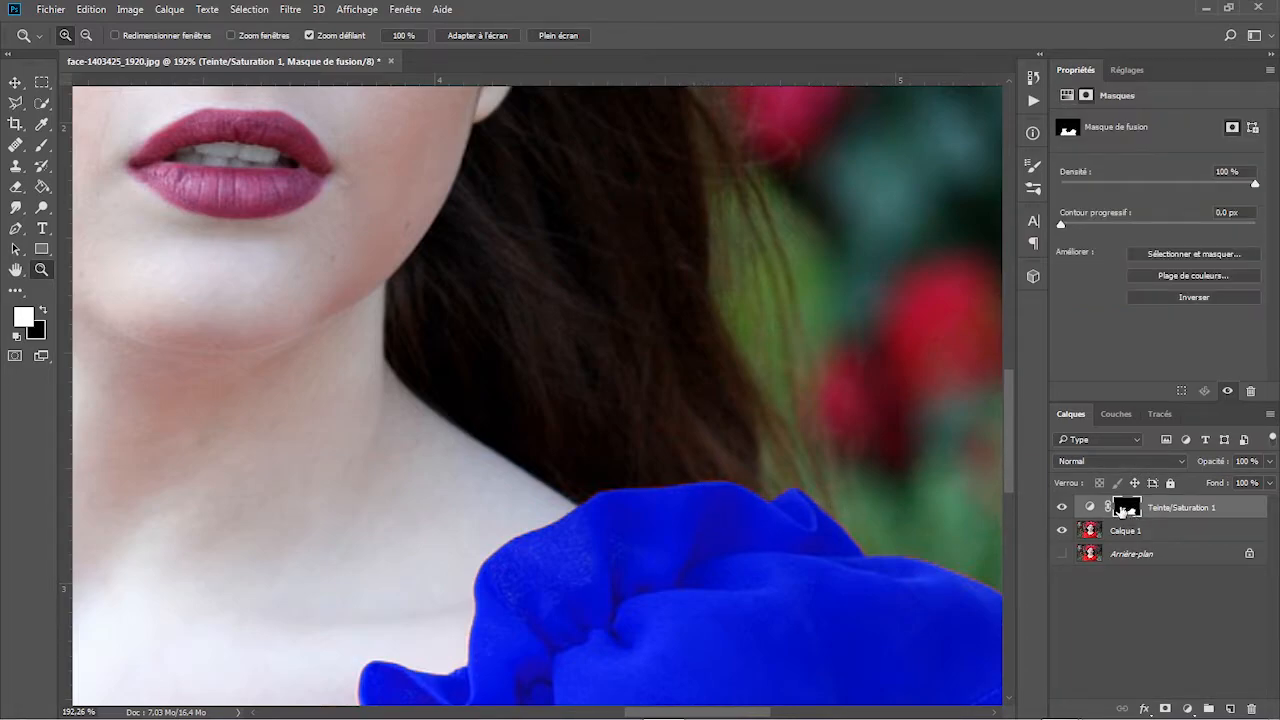
left_click(42, 105)
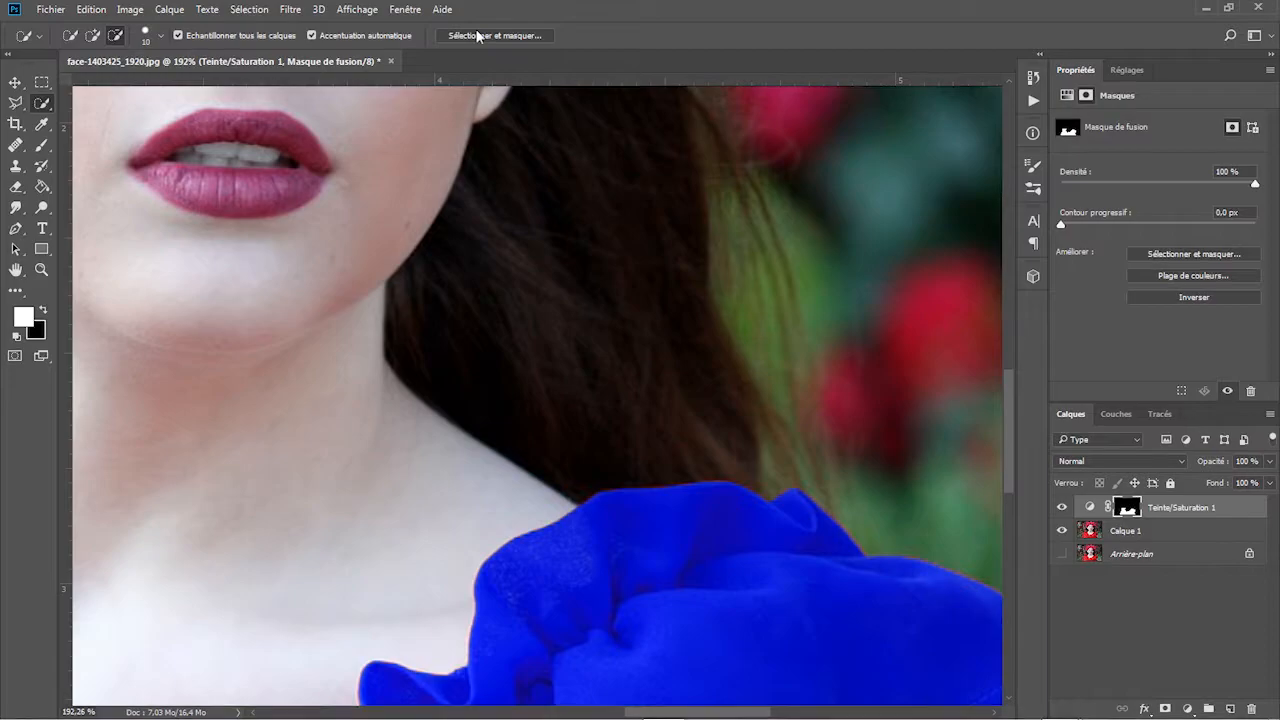
left_click(478, 36)
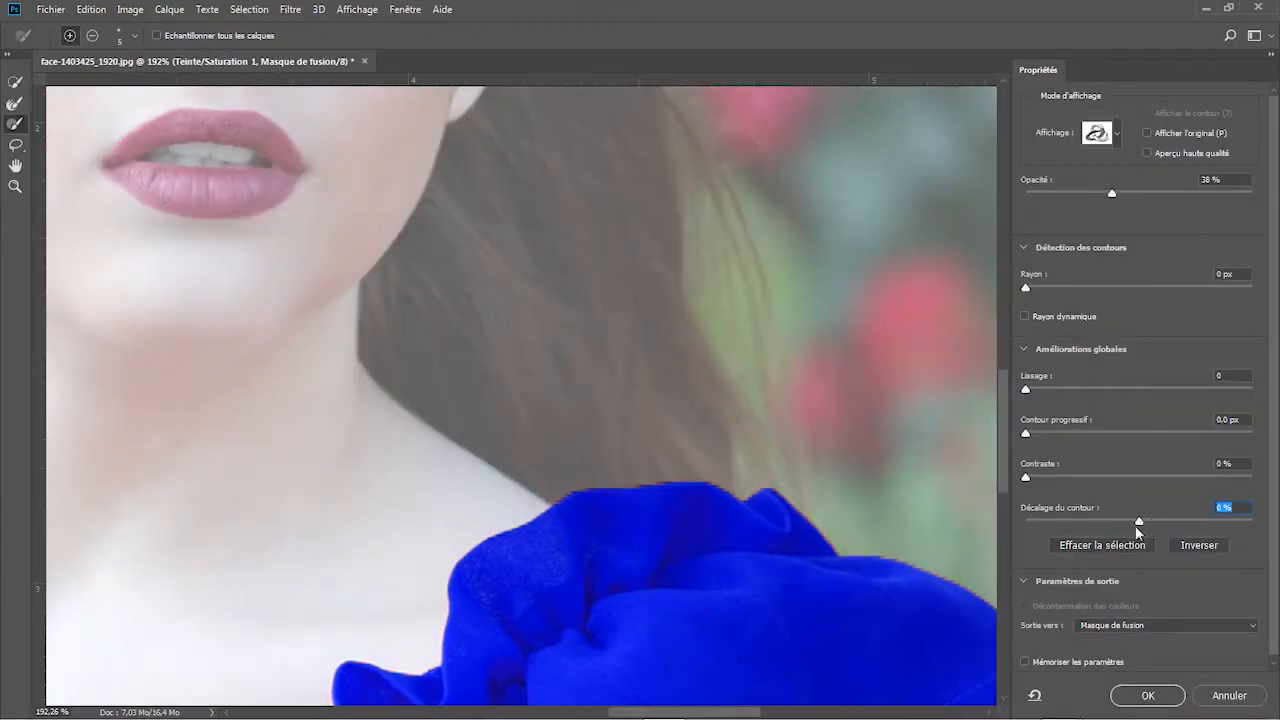
left_click_drag(1139, 521, 1189, 519)
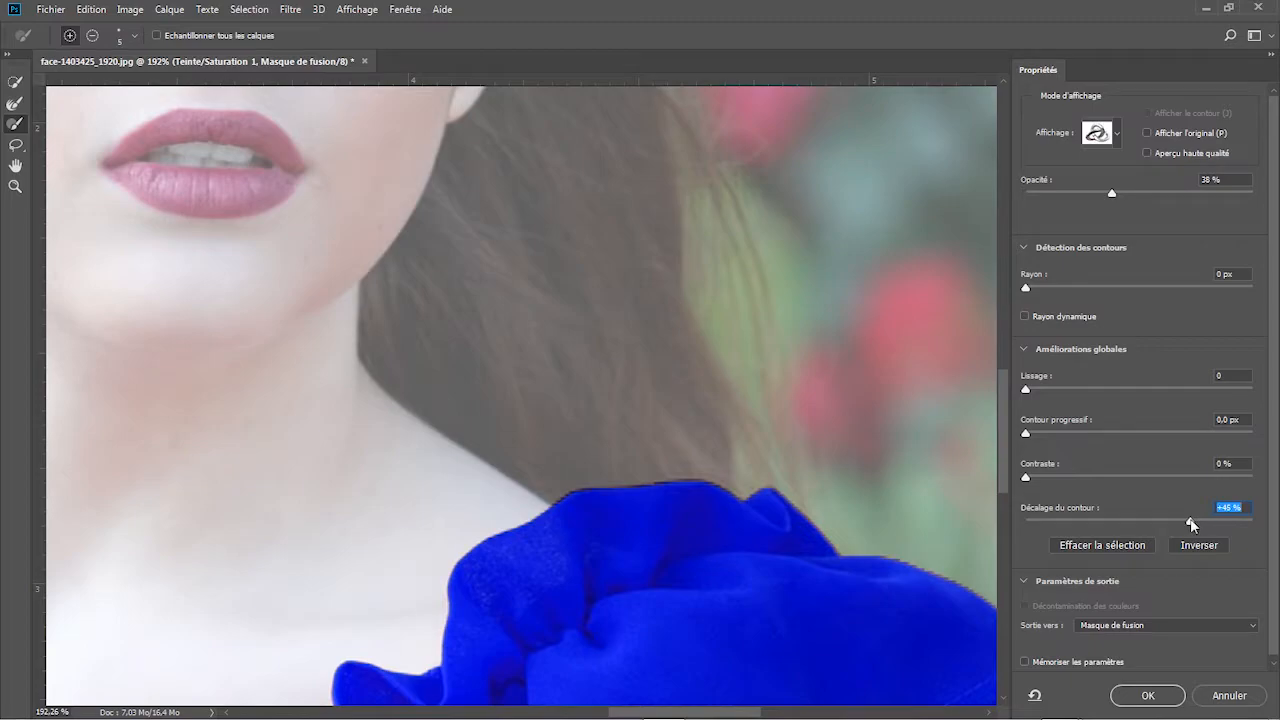
left_click(1146, 695)
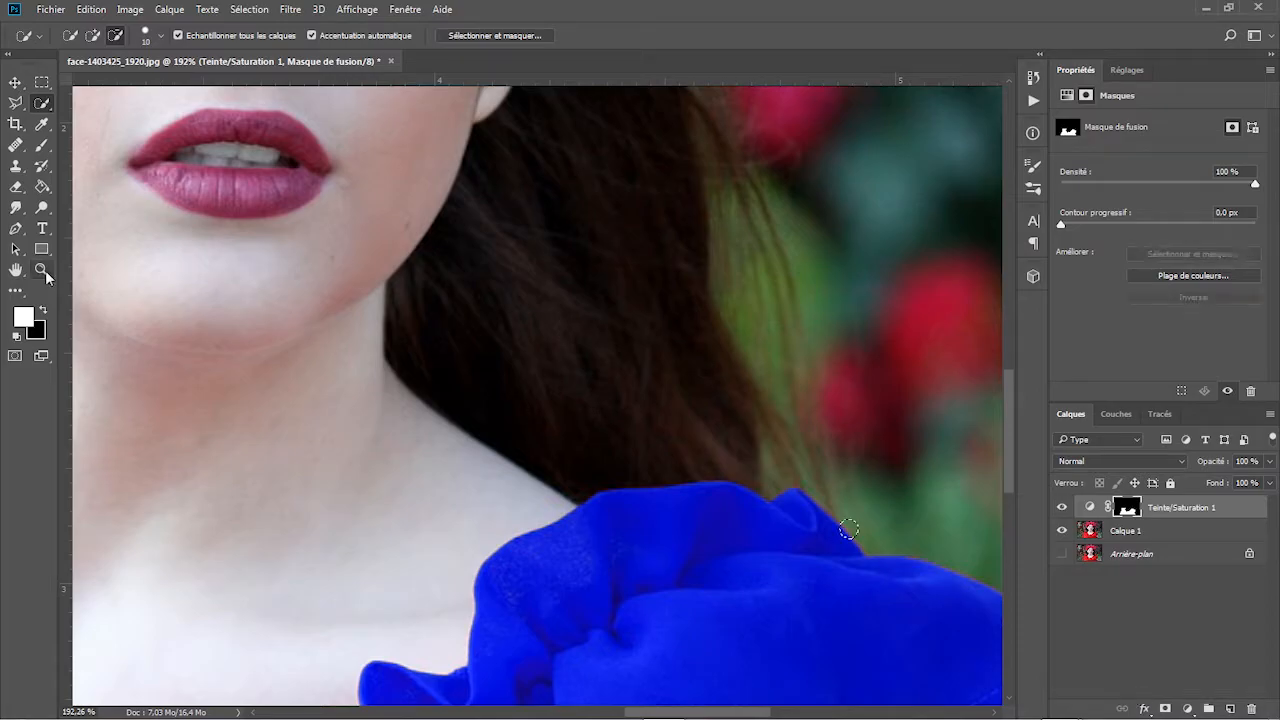
key("z")
left_click_drag(774, 491, 880, 657)
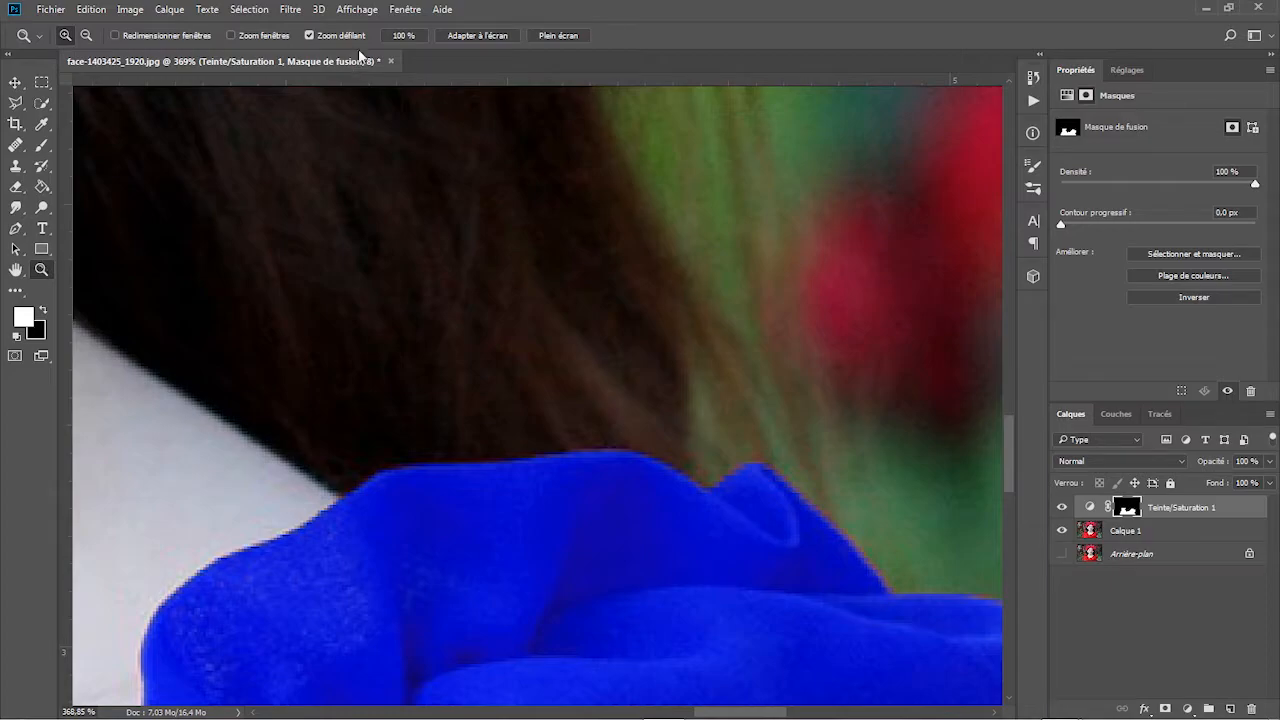
left_click(474, 38)
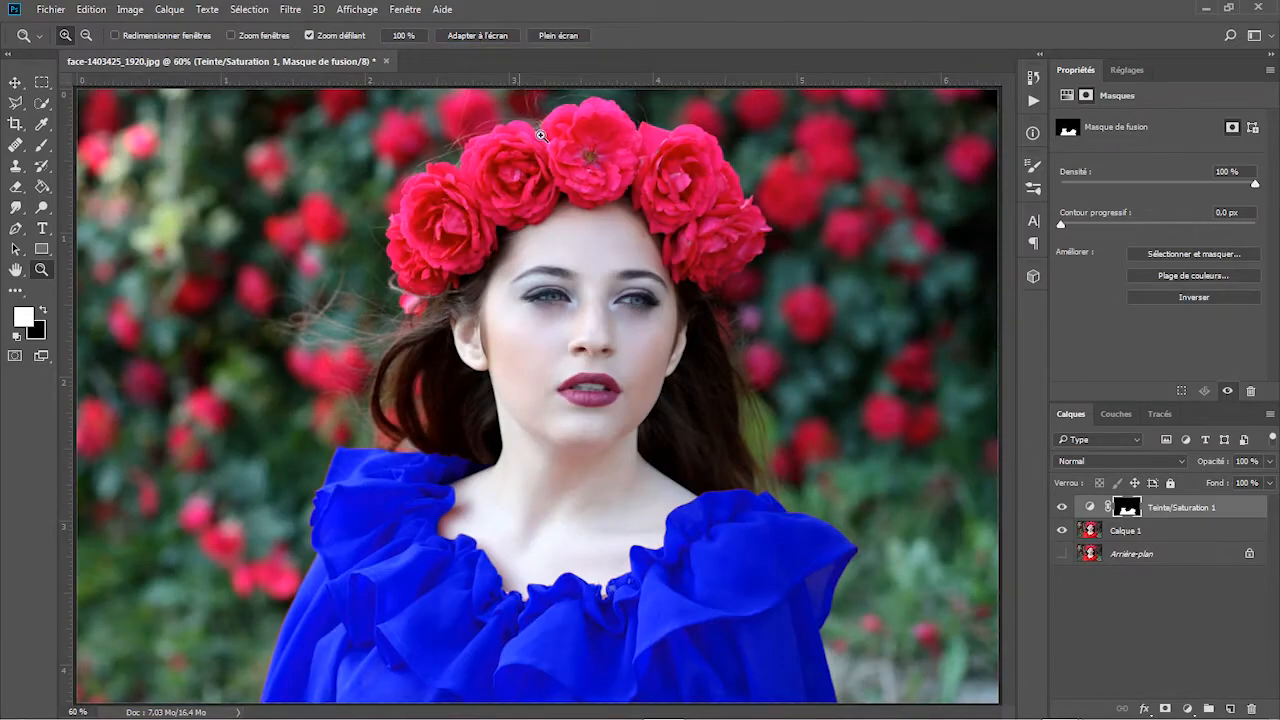
Step: Adjust the dress's Rouges hue to -109, and compare the blue with the original red by hiding and showing the adjustment layer
left_click(1090, 507)
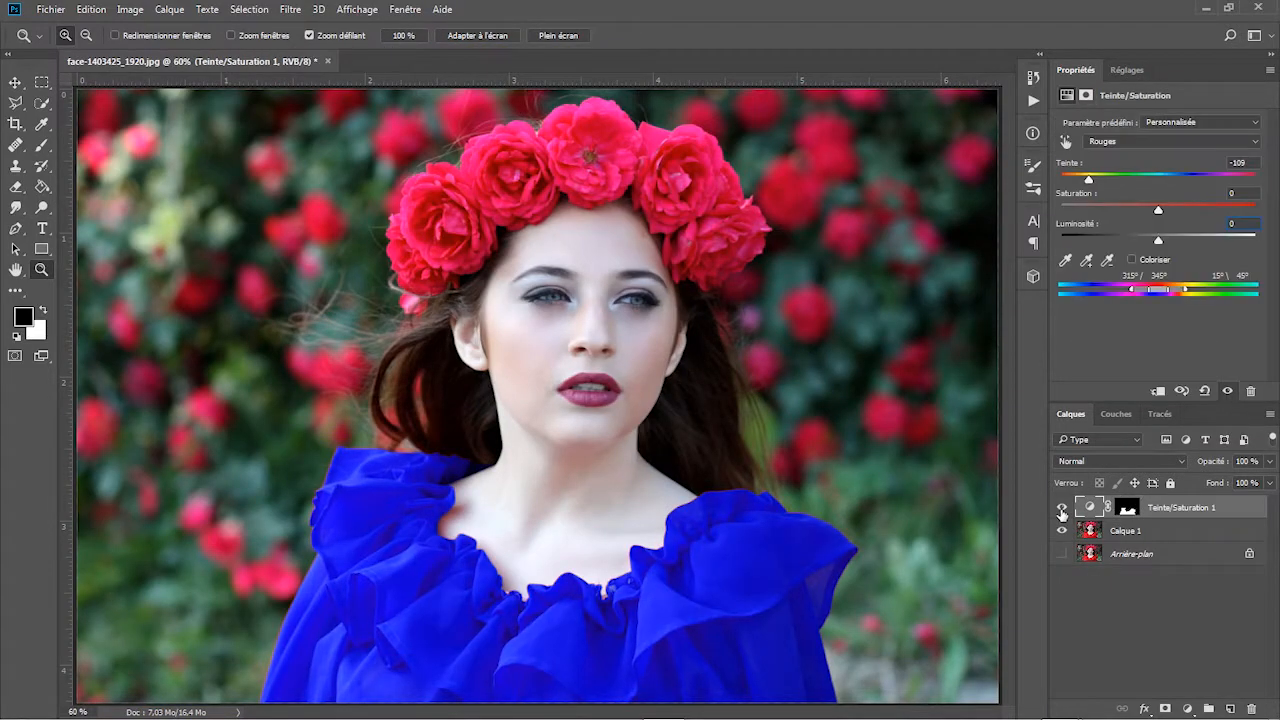
left_click(1062, 508)
left_click(1062, 509)
left_click(1062, 509)
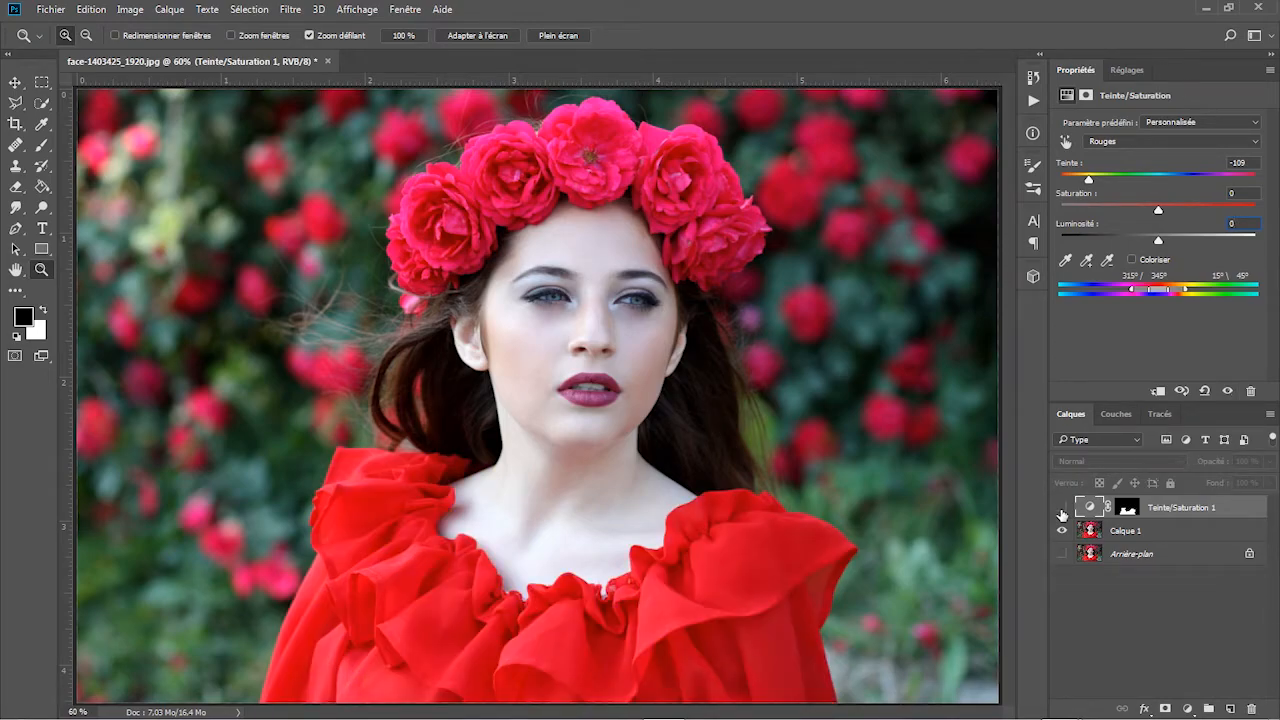
left_click(1062, 509)
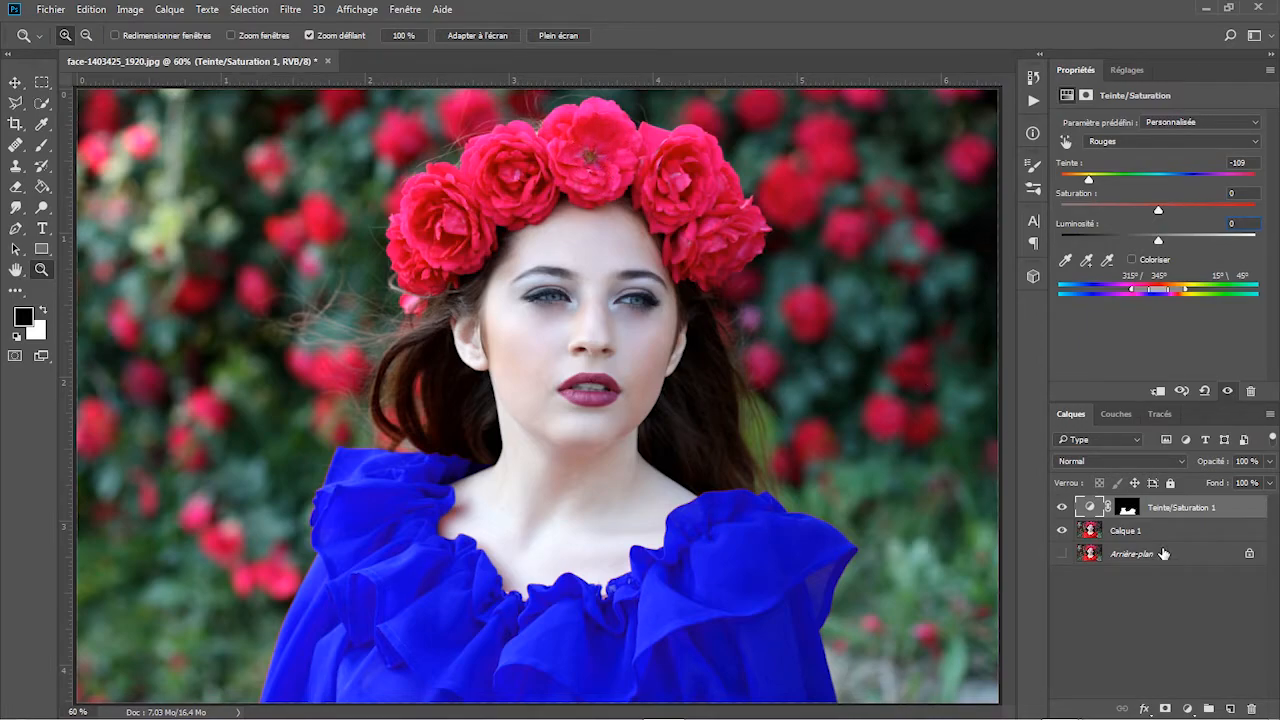
Step: Select the central rose of the flower crown on Calque 1 with the Quick Selection tool
left_click(1122, 534)
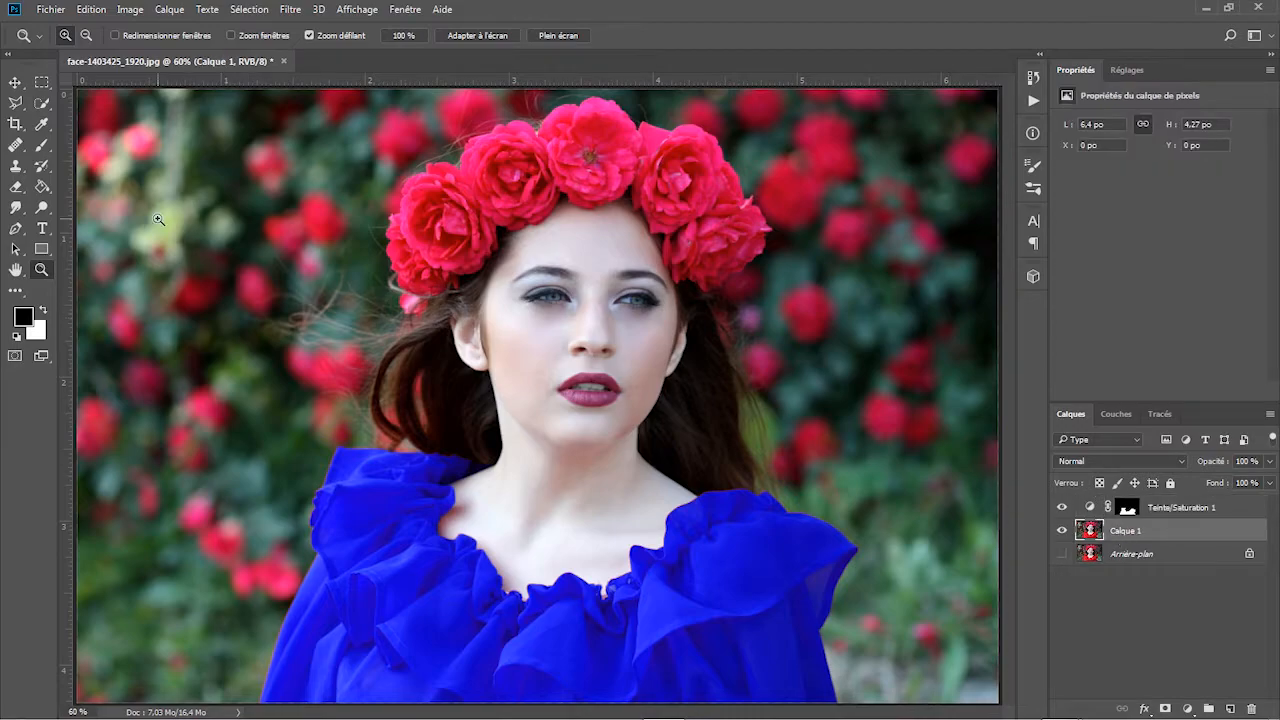
left_click(42, 104)
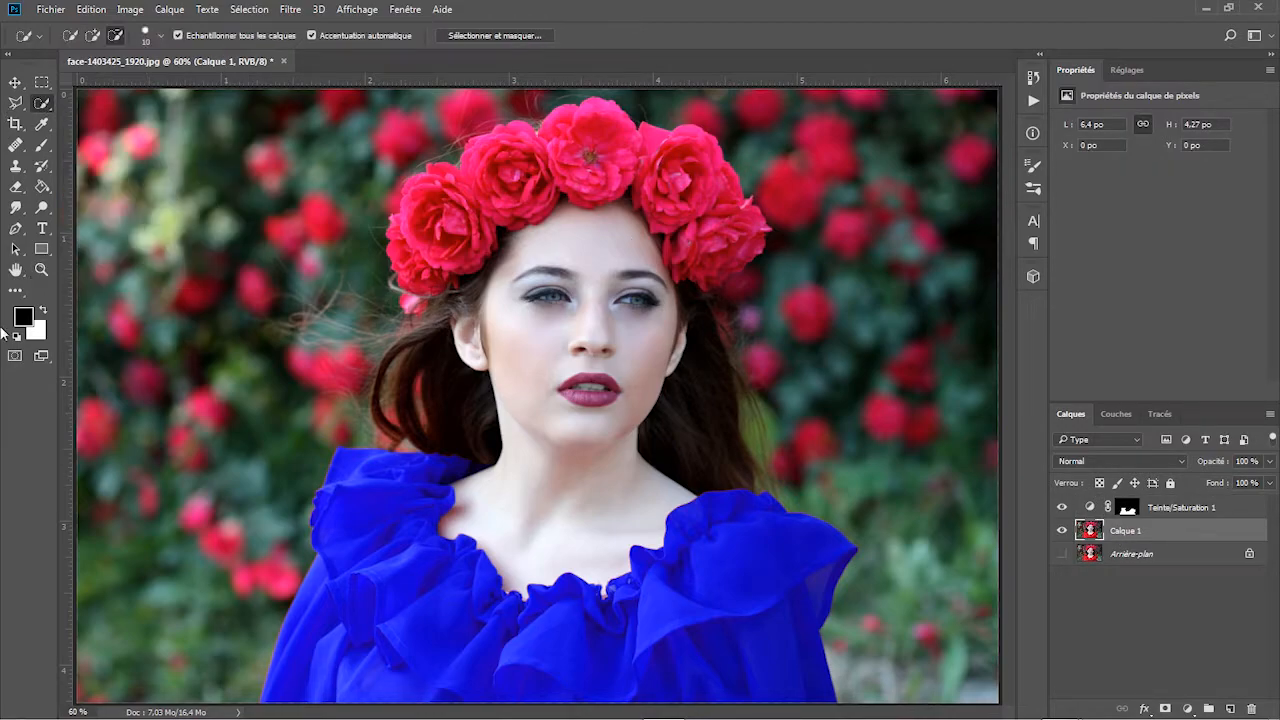
left_click(41, 270)
left_click_drag(595, 160, 686, 457)
left_click_drag(1004, 273, 1006, 243)
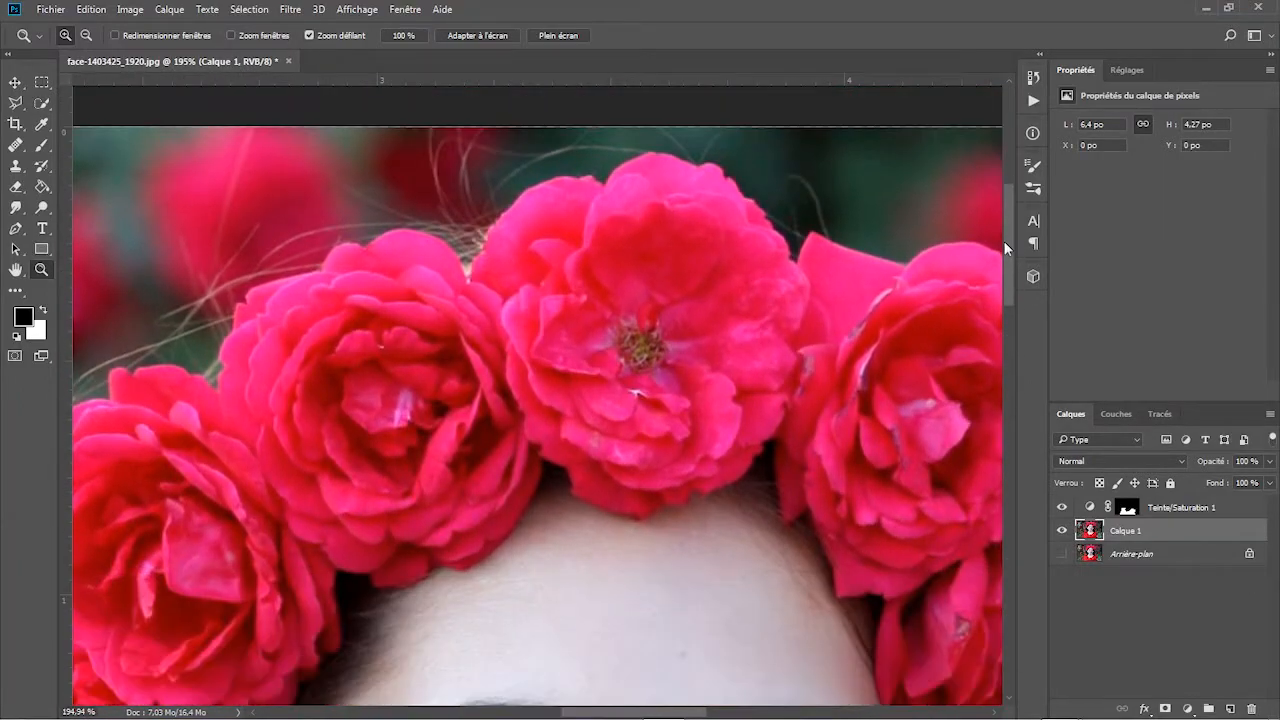
left_click(42, 104)
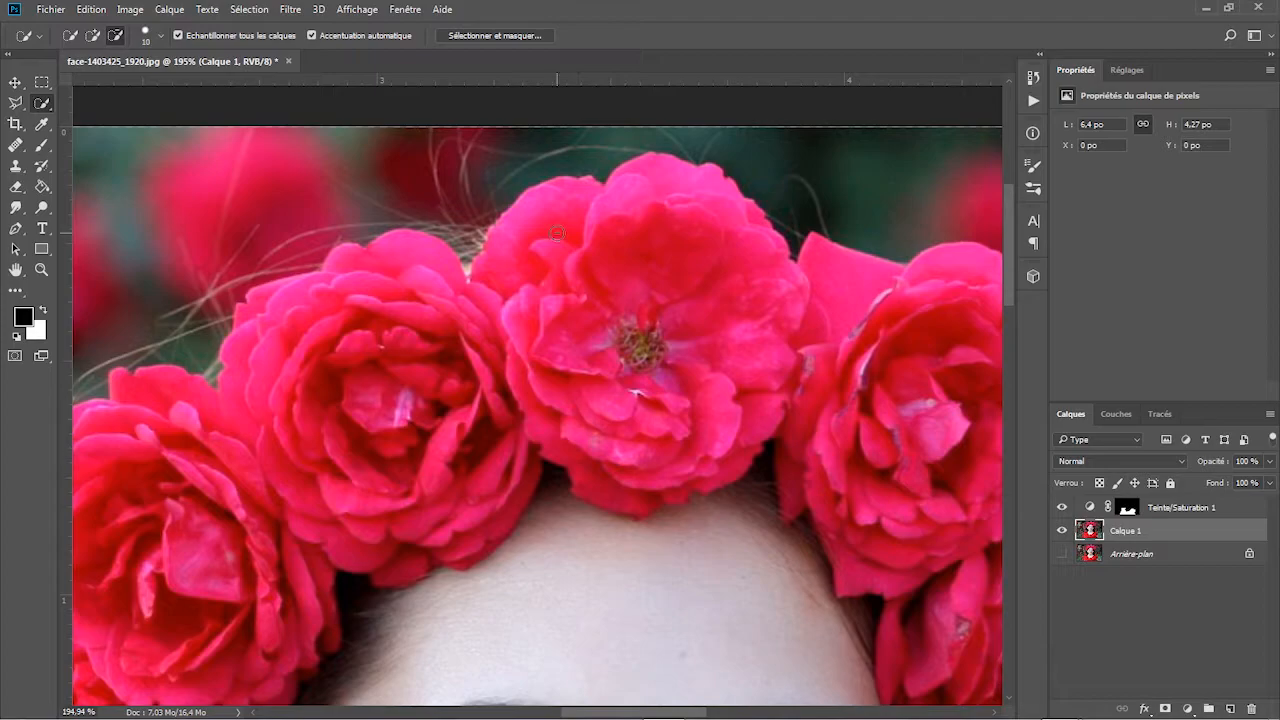
left_click(96, 37)
mouse_move(547, 212)
left_mouse_down()
mouse_move(632, 365)
mouse_move(630, 420)
mouse_move(605, 470)
mouse_move(560, 480)
mouse_move(626, 385)
left_mouse_up()
Step: Subtract the overlap onto the neighbouring right-hand rose from the central rose's selection
key("alt")
left_click(829, 253, "alt")
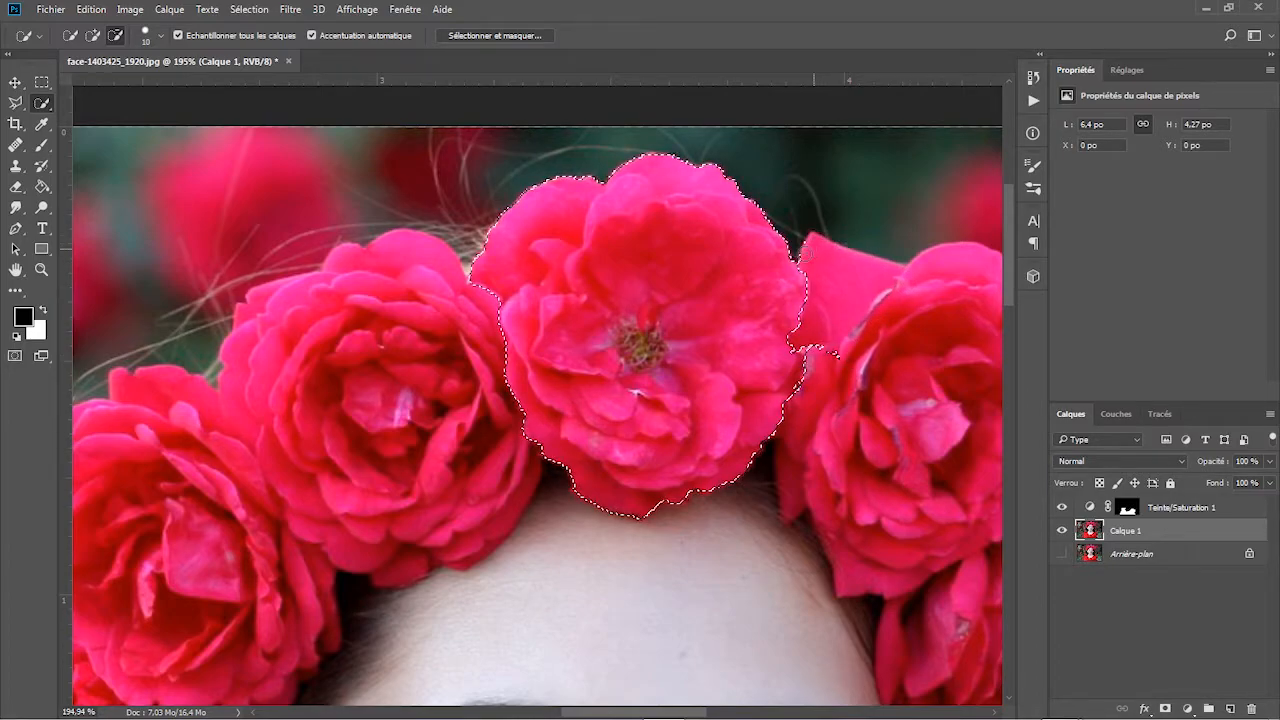
left_click(838, 362)
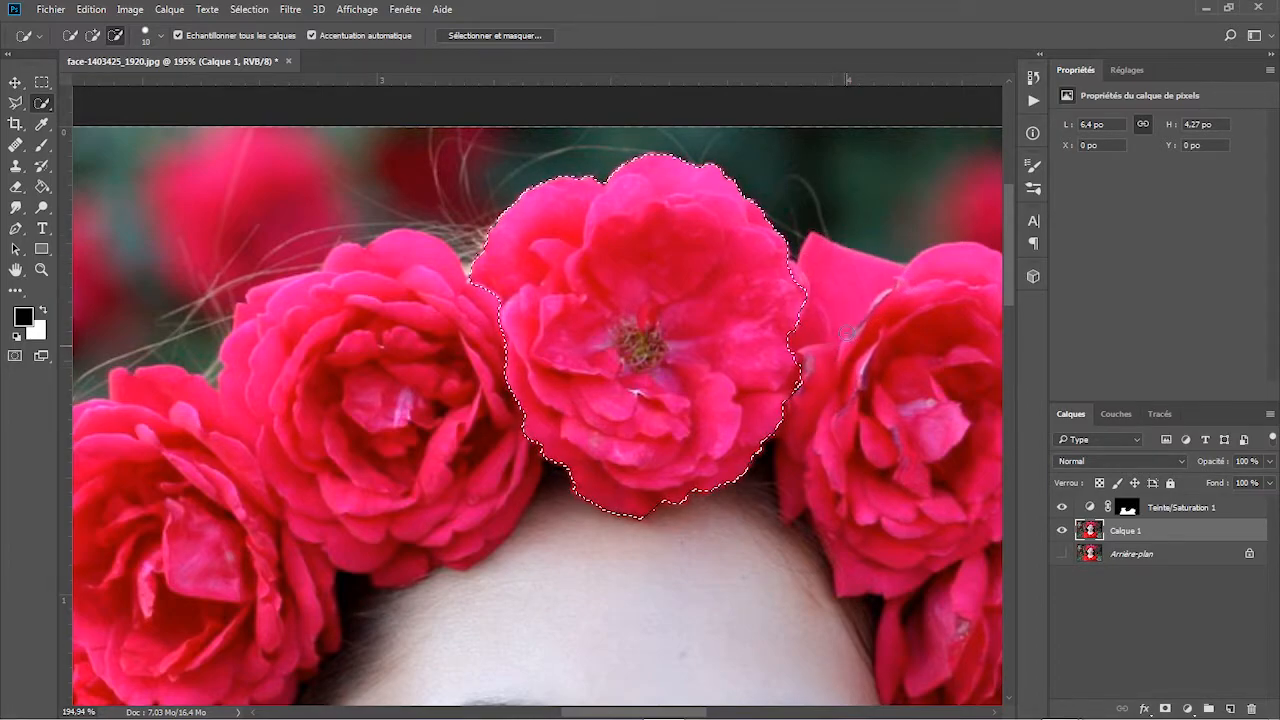
Step: Add the missing petal strip along the central rose's right edge to the selection with a 5 px brush
left_click(158, 36)
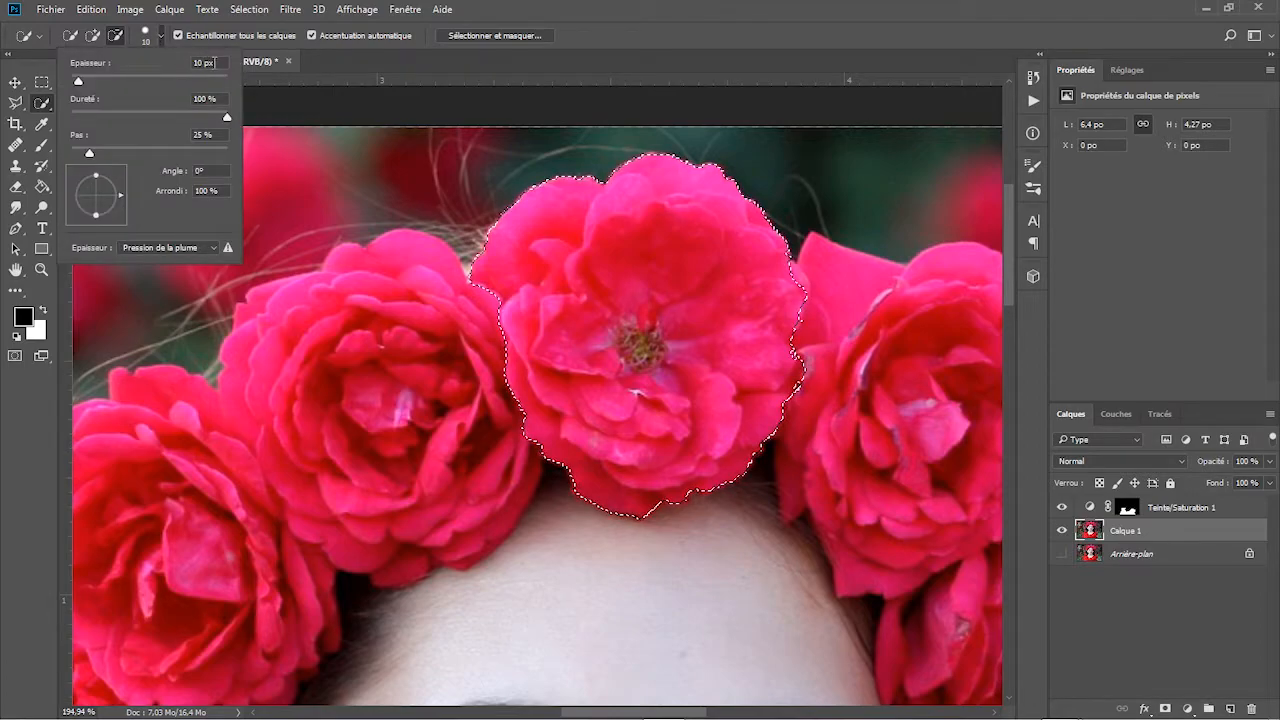
type("5")
key("Return")
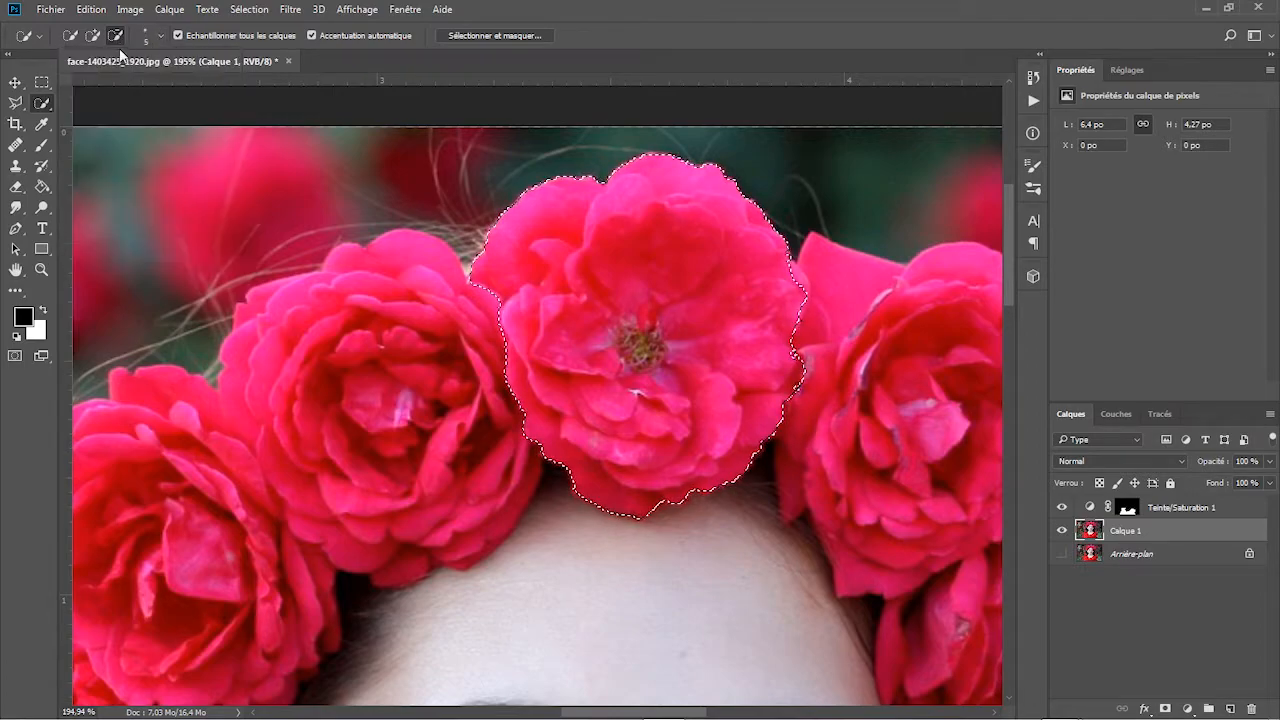
left_click(41, 269)
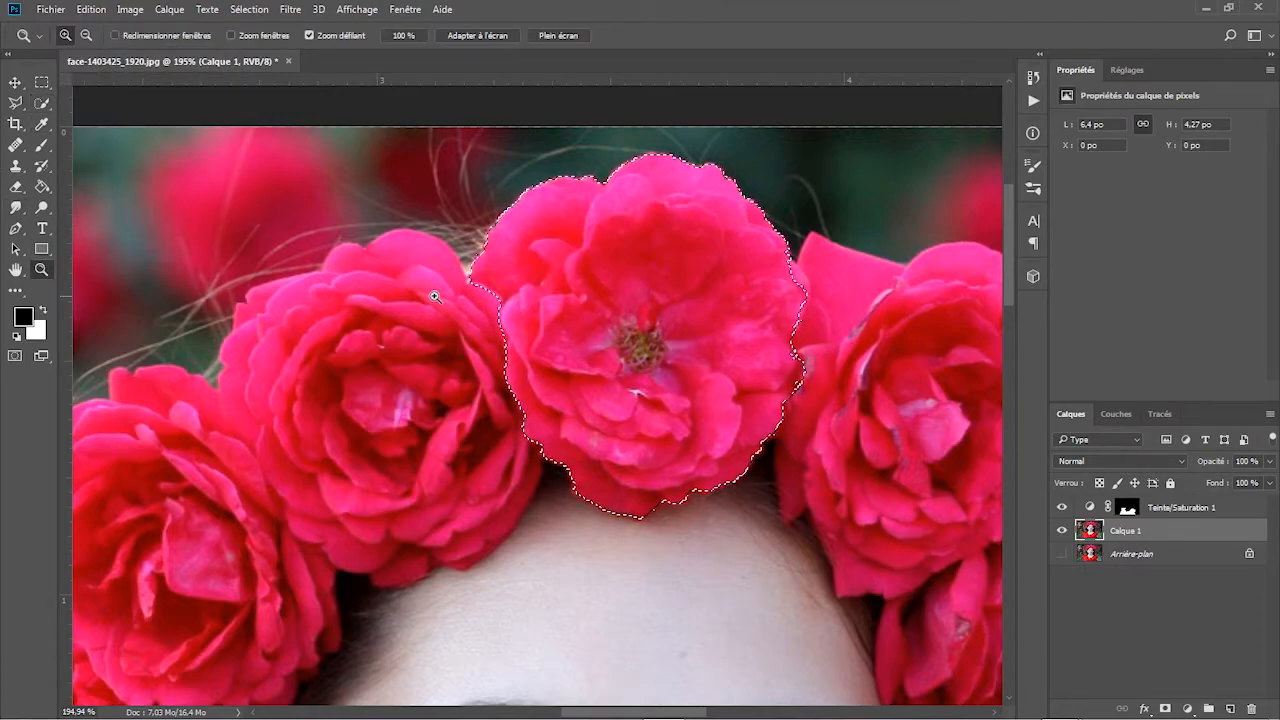
left_click_drag(714, 257, 782, 275)
left_click(782, 275)
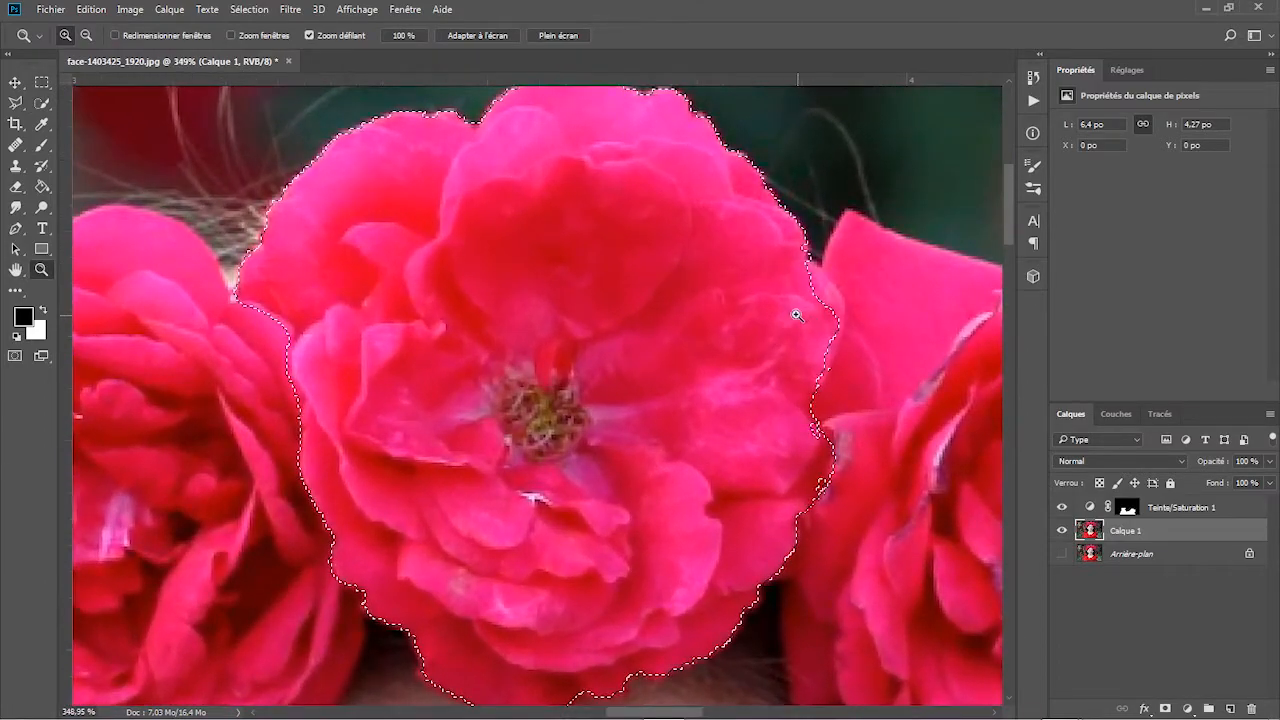
left_click(41, 103)
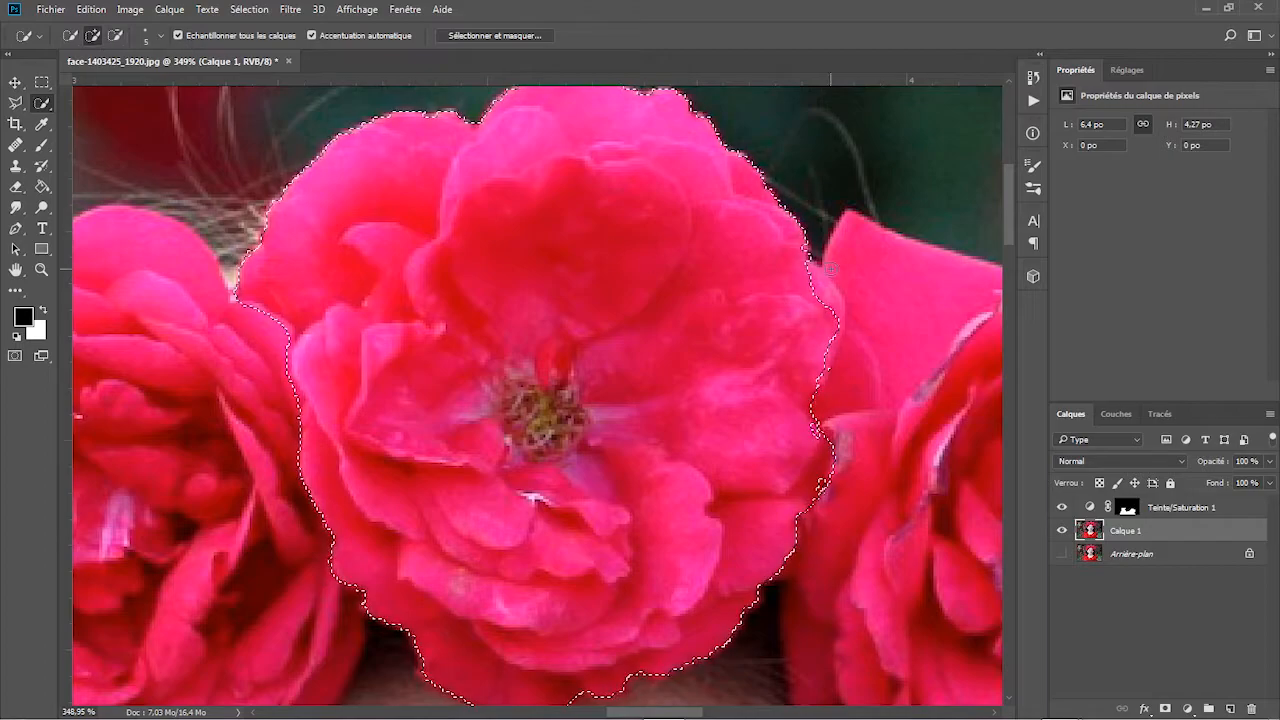
left_click_drag(829, 290, 832, 408)
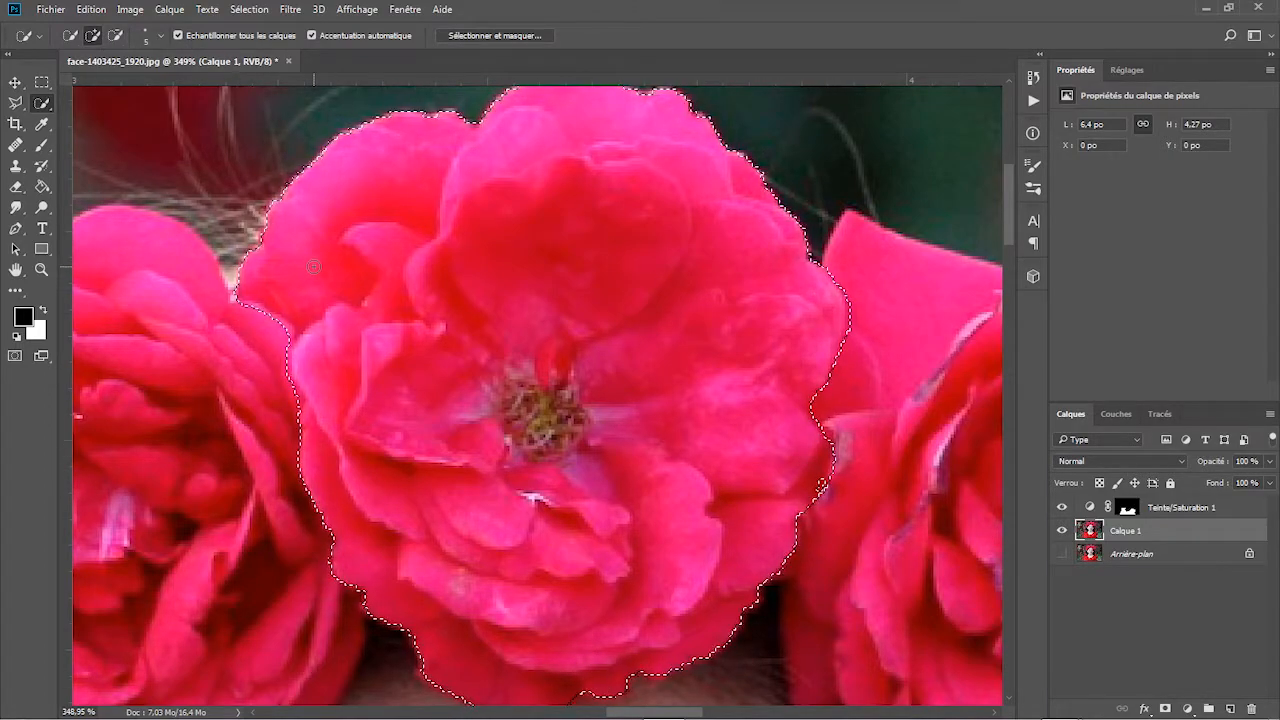
Step: Try to subtract the neighbouring rose's petals along the left edge of the central rose's selection
left_click(117, 36)
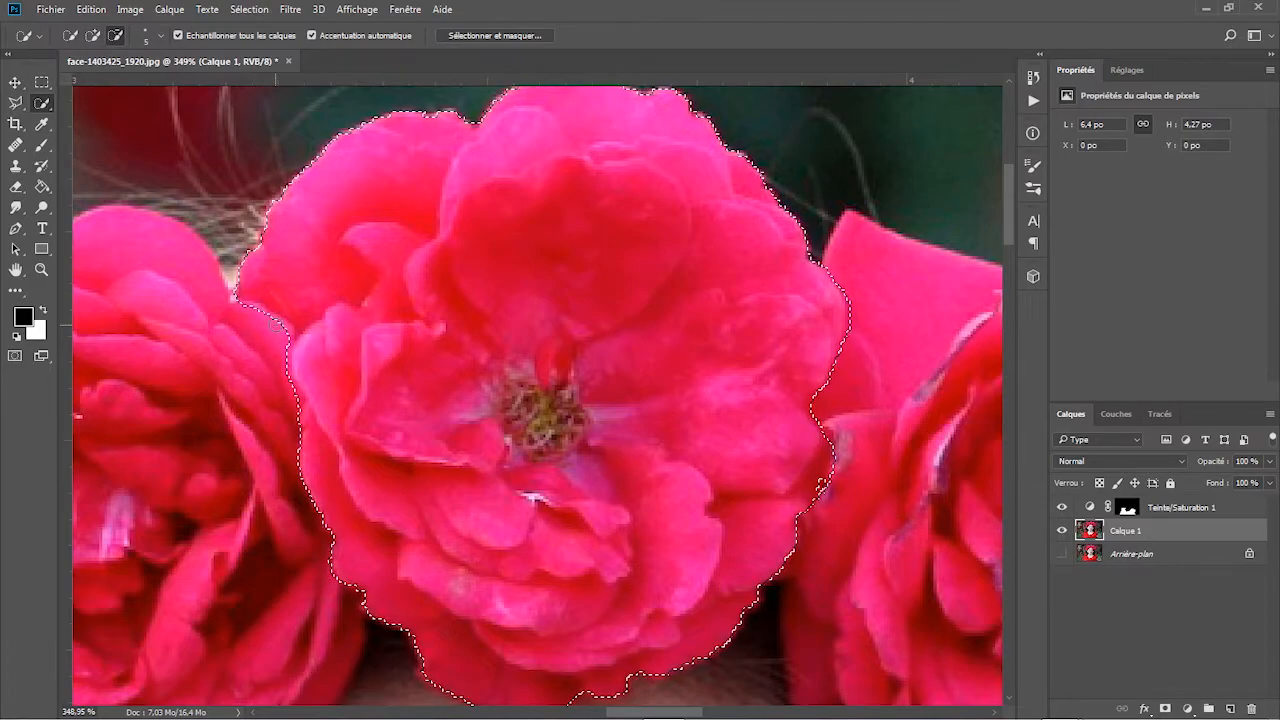
left_click_drag(258, 317, 292, 388)
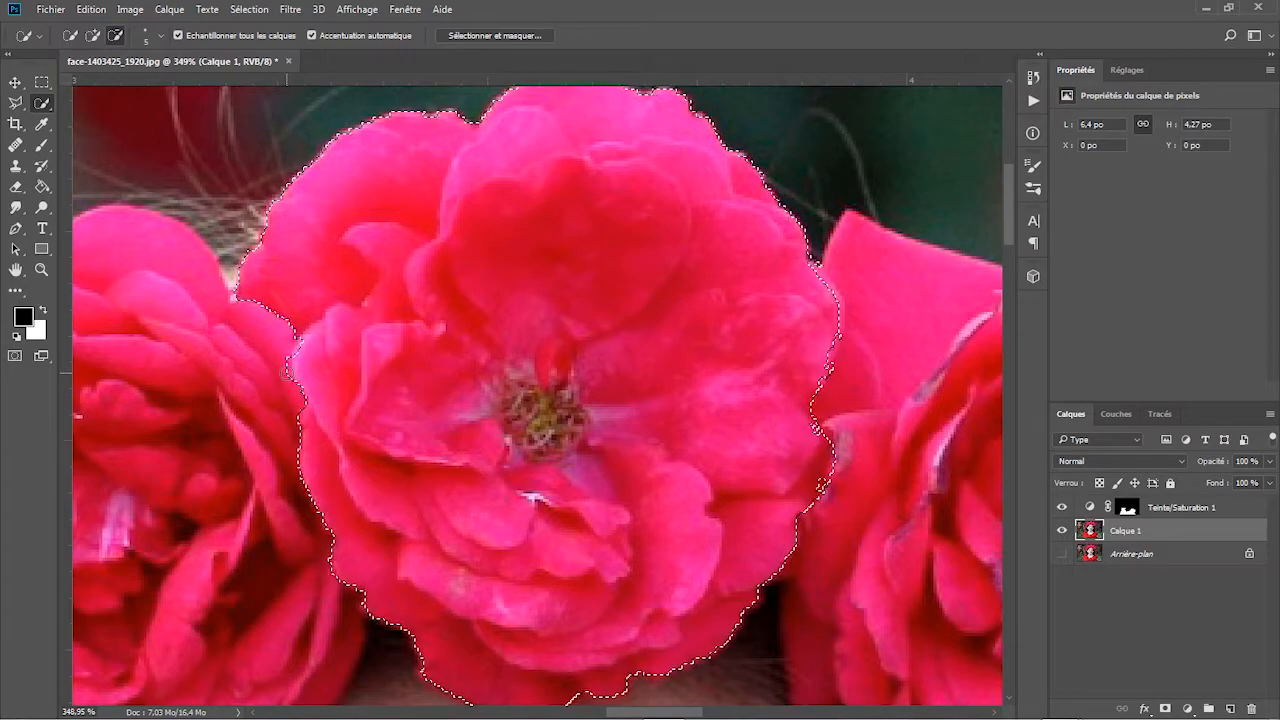
left_click(92, 36)
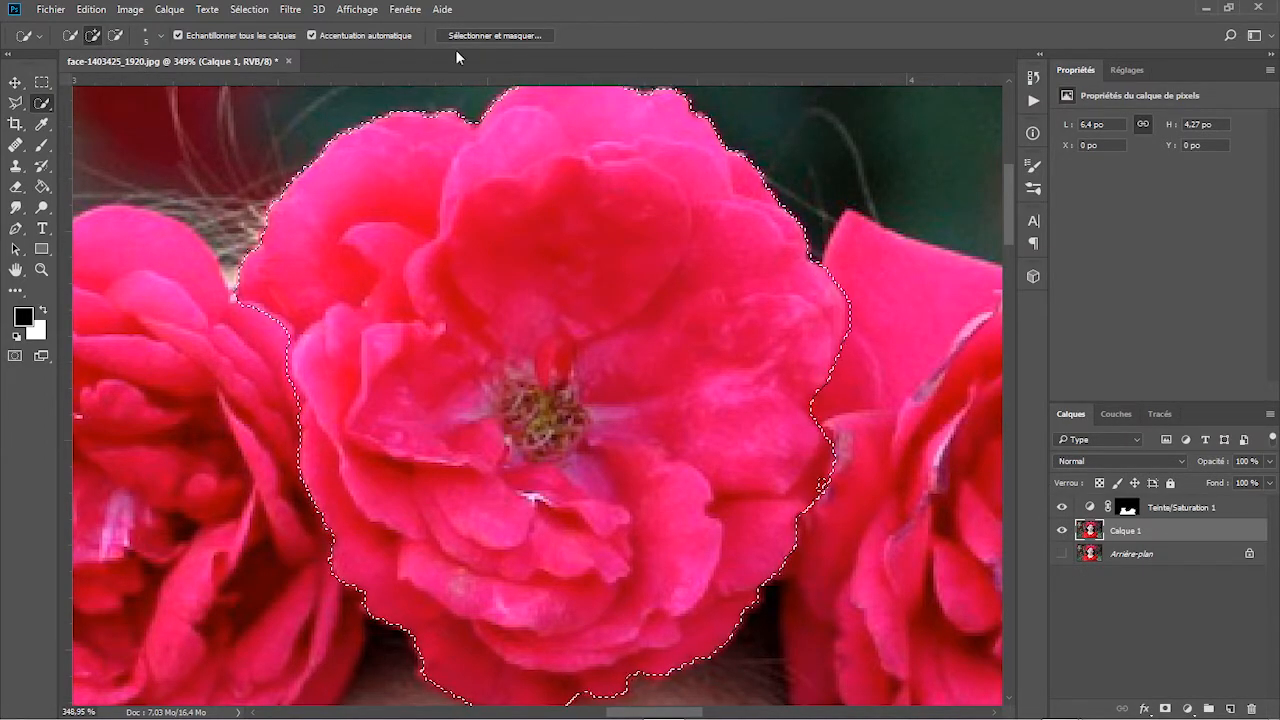
Step: Refine the central rose's selection in Sélectionner et masquer with an edge shift of -20 %
left_click(495, 35)
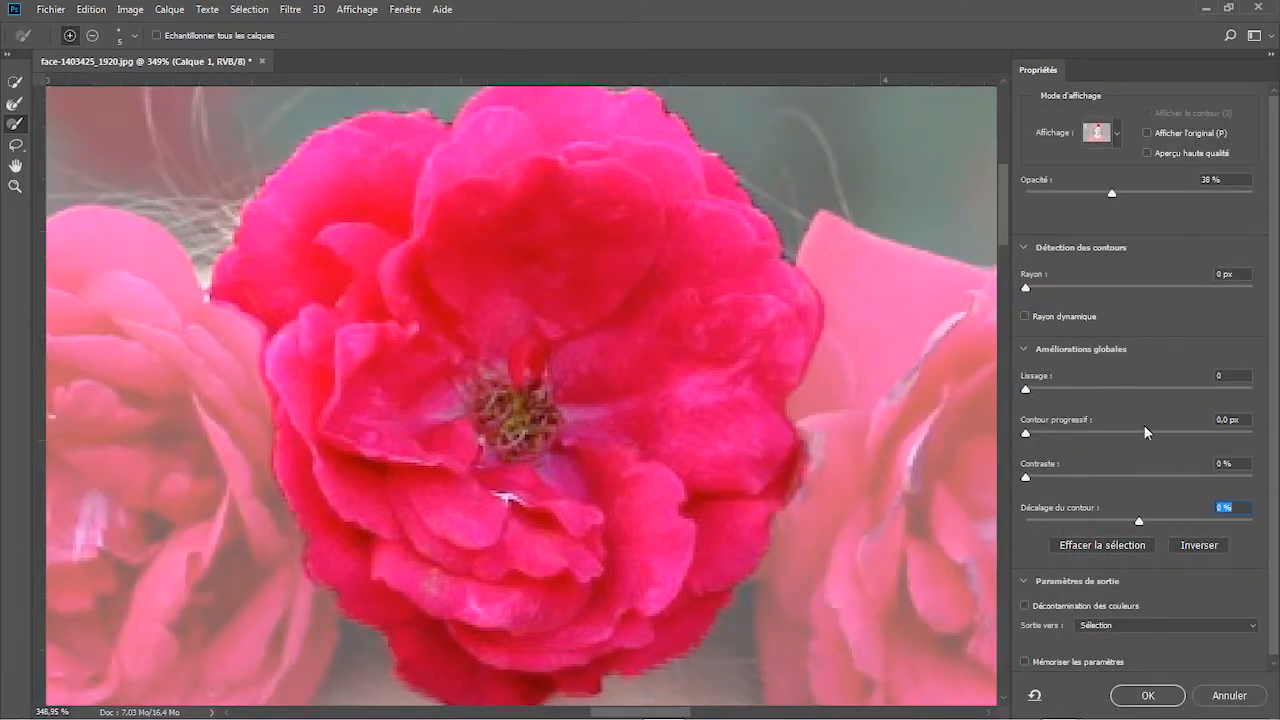
key("Tab")
mouse_move(1139, 521)
left_mouse_down()
mouse_move(1060, 518)
mouse_move(1118, 513)
left_mouse_up()
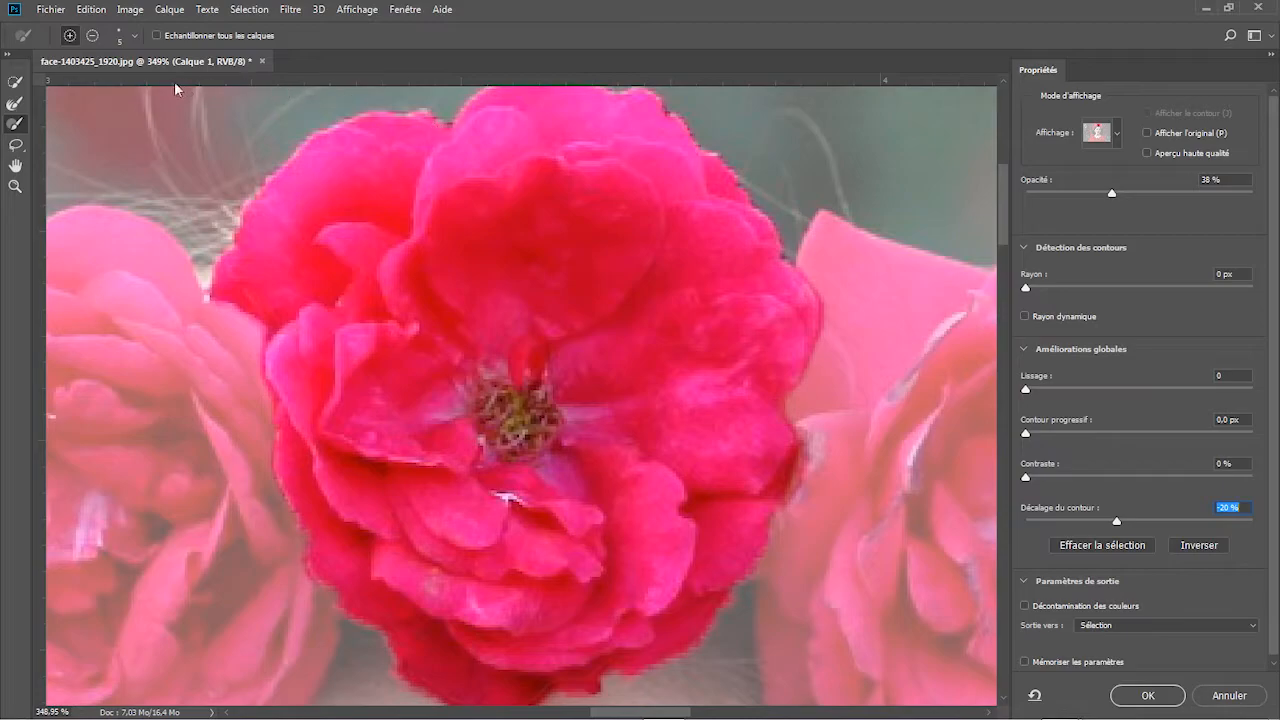
Step: Correct the rose's right and left edges with the subtracting refine brush, previewing the outline as Cadre de sélection actif
left_click(93, 36)
left_click_drag(810, 432, 796, 497)
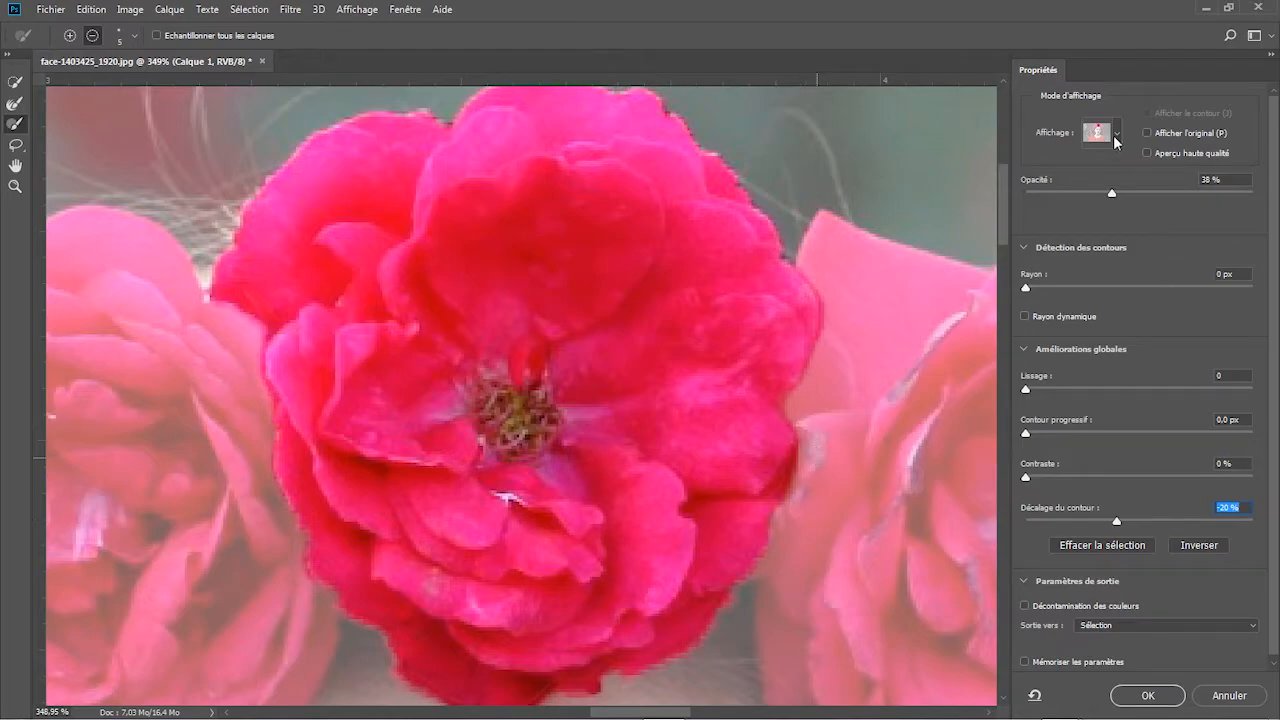
left_click(1117, 133)
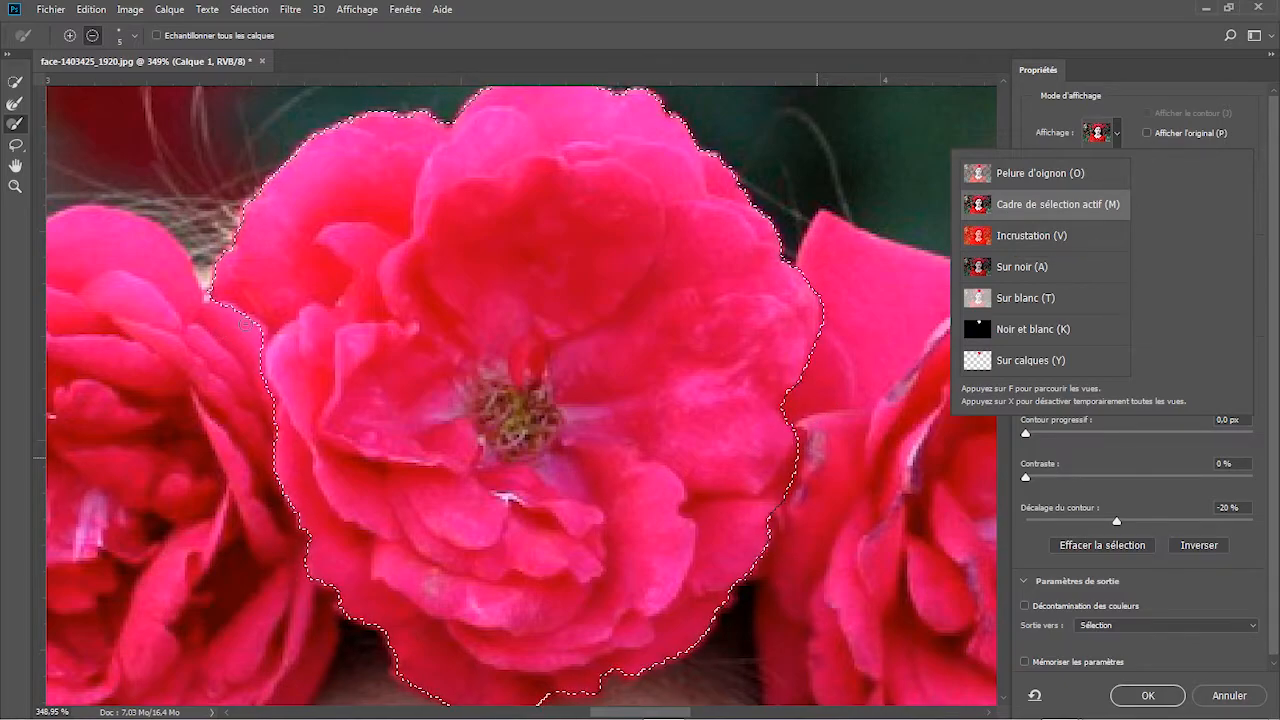
left_click(255, 326)
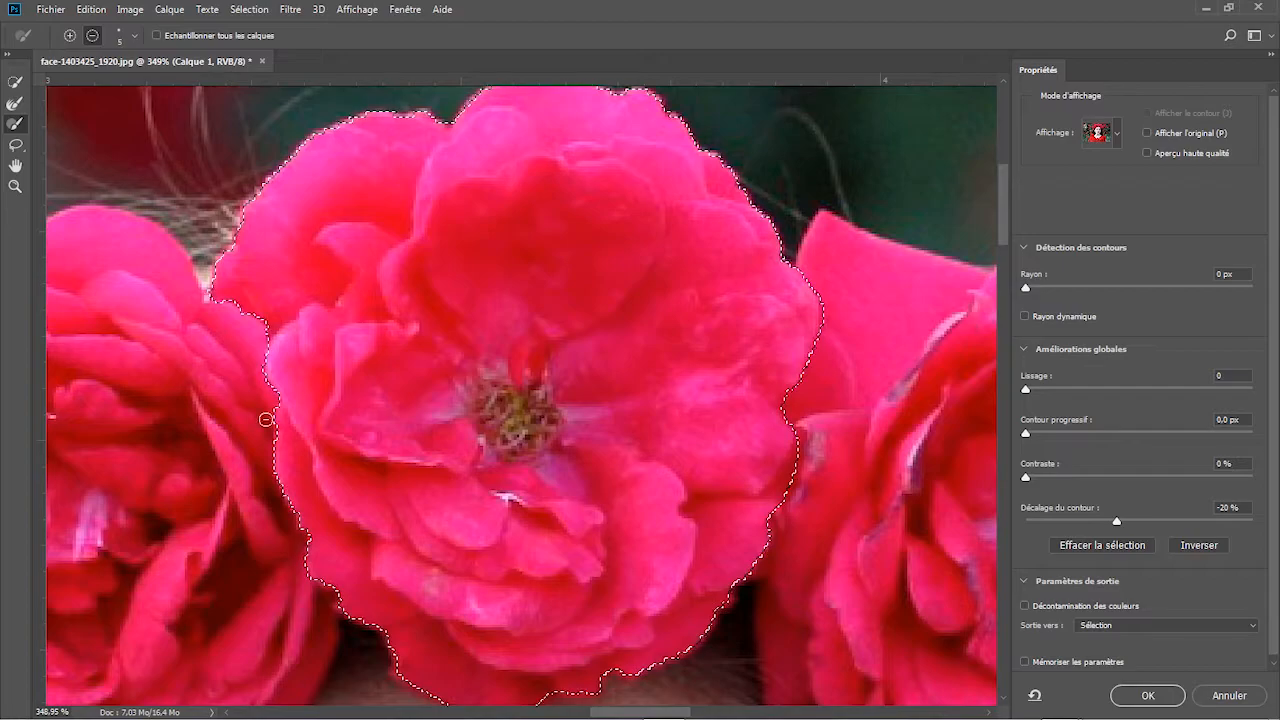
Step: Add the missing petals along the central rose's lower edge, shift the outline further inward and apply the refined selection
left_click(69, 35)
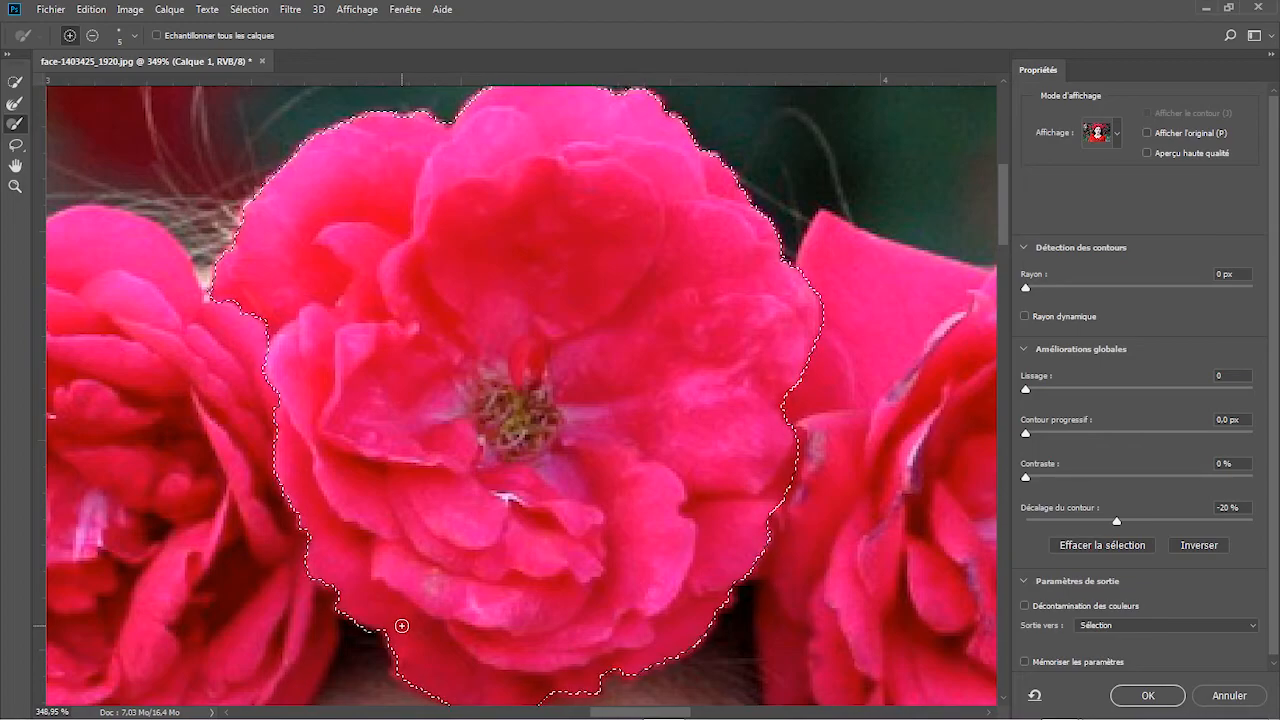
scroll(595, 560, "down", 1)
mouse_move(570, 615)
left_mouse_down()
mouse_move(544, 657)
mouse_move(521, 660)
mouse_move(596, 638)
mouse_move(512, 664)
left_mouse_up()
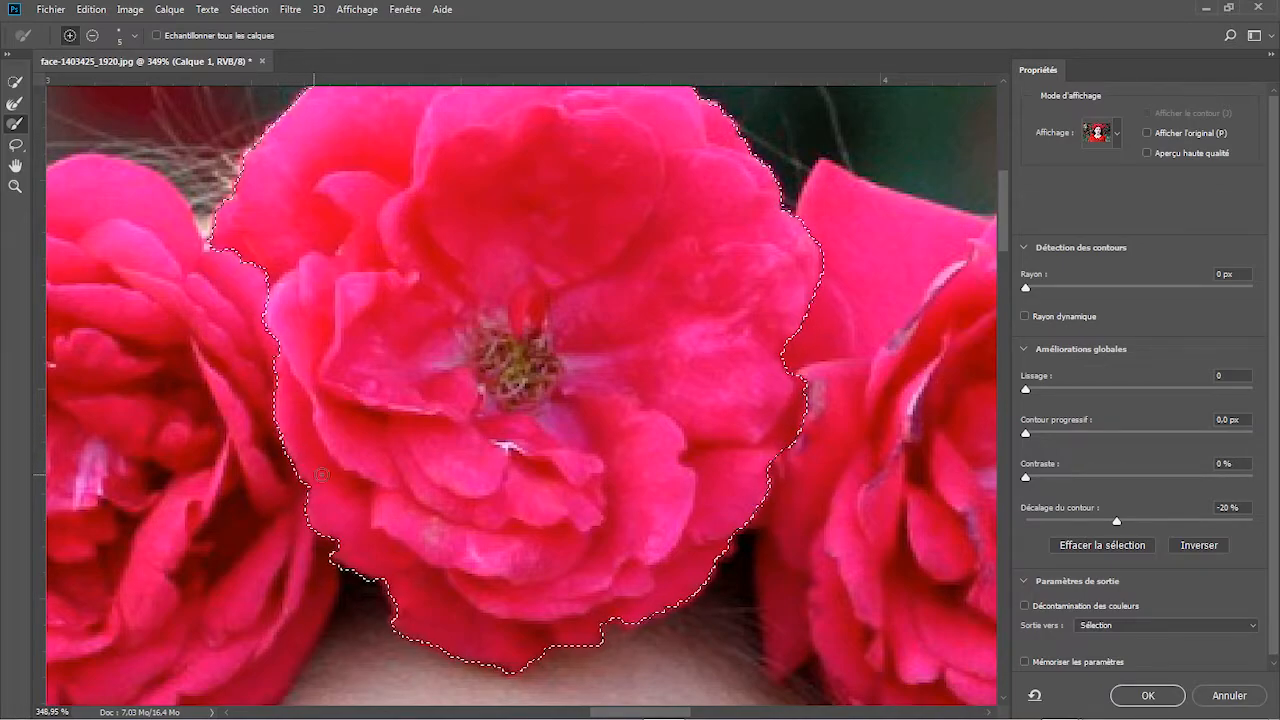
left_click_drag(1117, 524, 1080, 519)
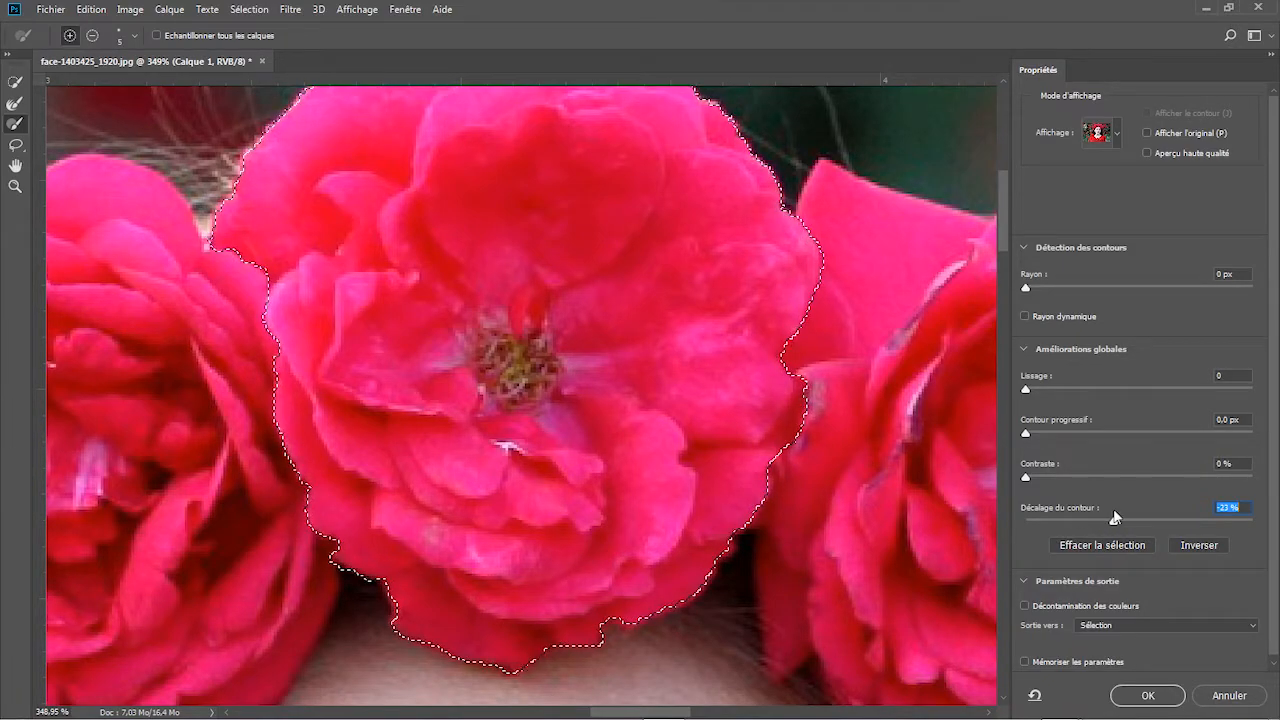
left_click(1145, 694)
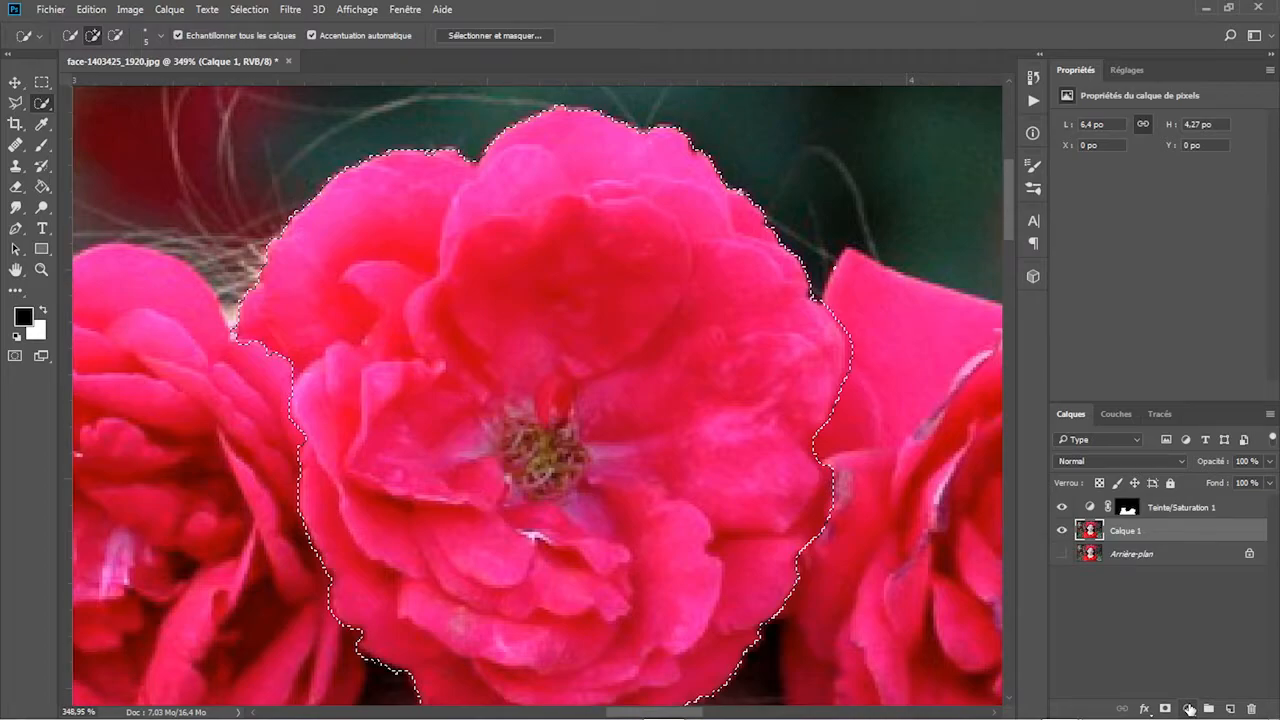
Step: Add a Teinte/Saturation adjustment layer masked to the central rose and target Rouges by sampling one of its petals
left_click(1188, 707)
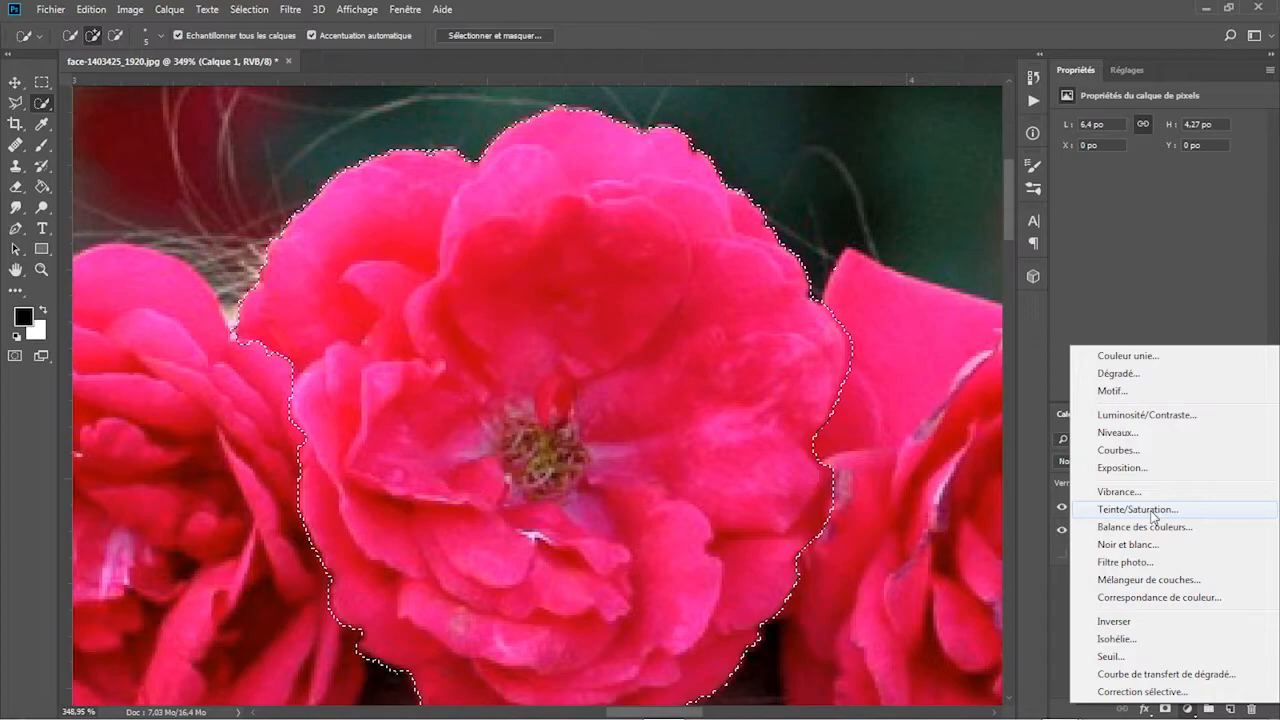
left_click(1153, 515)
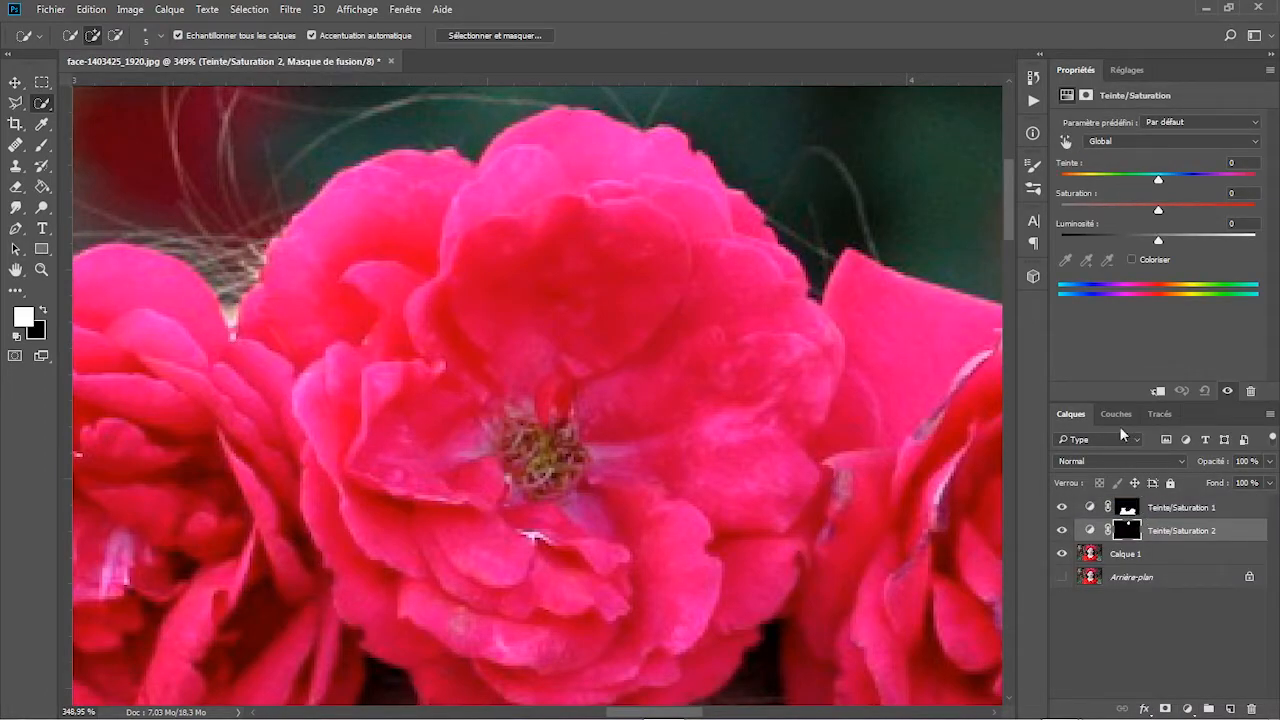
left_click(1066, 145)
left_click(733, 290)
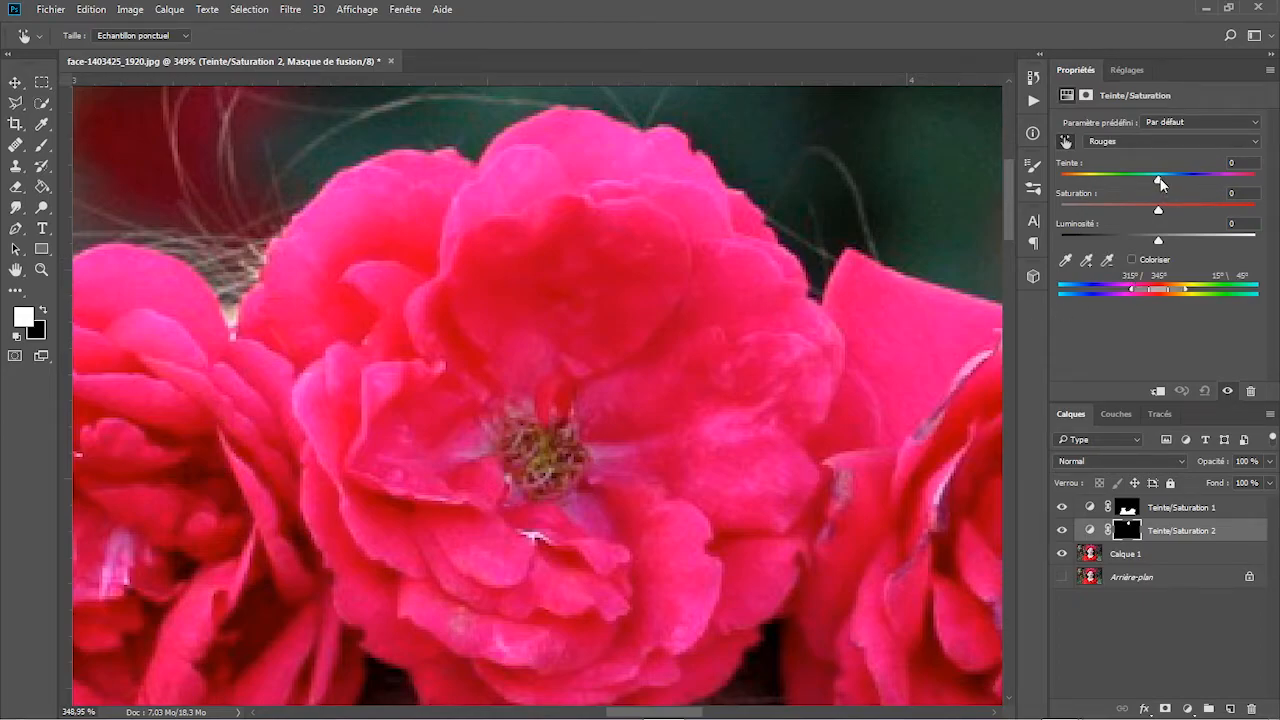
Step: Set the central rose's Rouges hue to +65 and widen the affected color range to 264°/279° through 54°\61°
left_click_drag(1160, 182, 1211, 189)
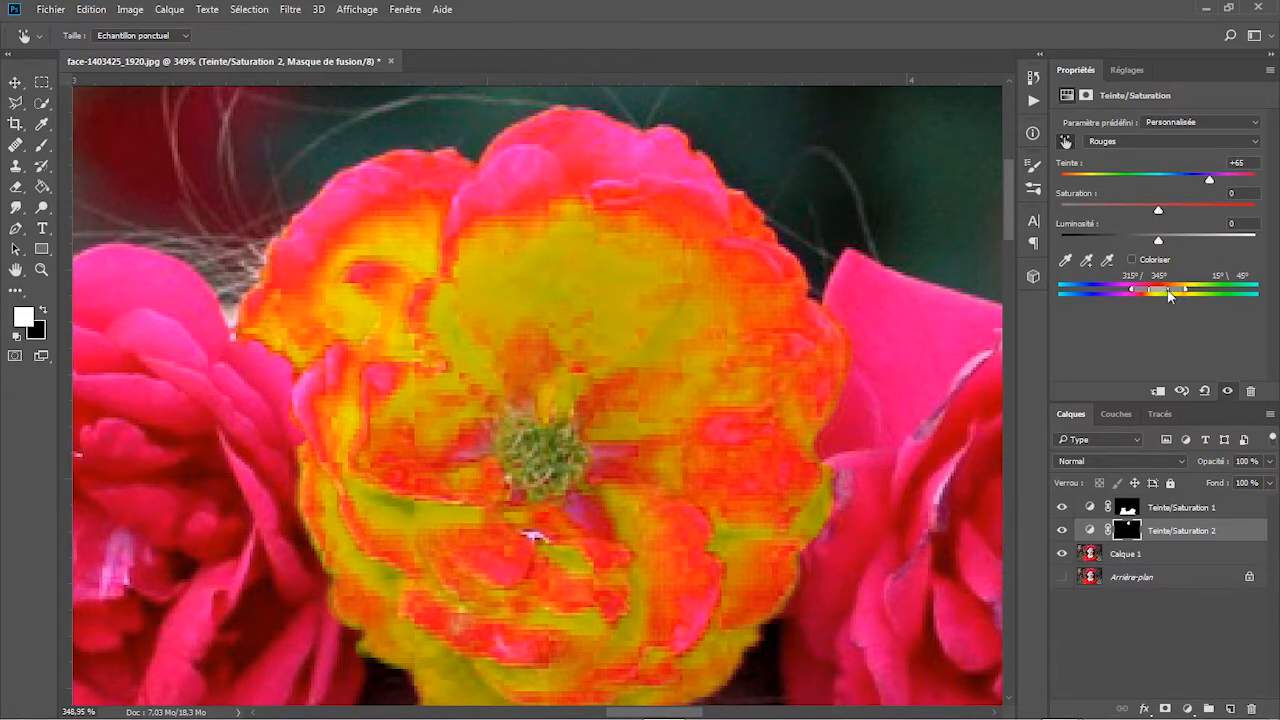
mouse_move(1168, 292)
left_mouse_down()
mouse_move(1192, 292)
mouse_move(1125, 291)
left_mouse_up()
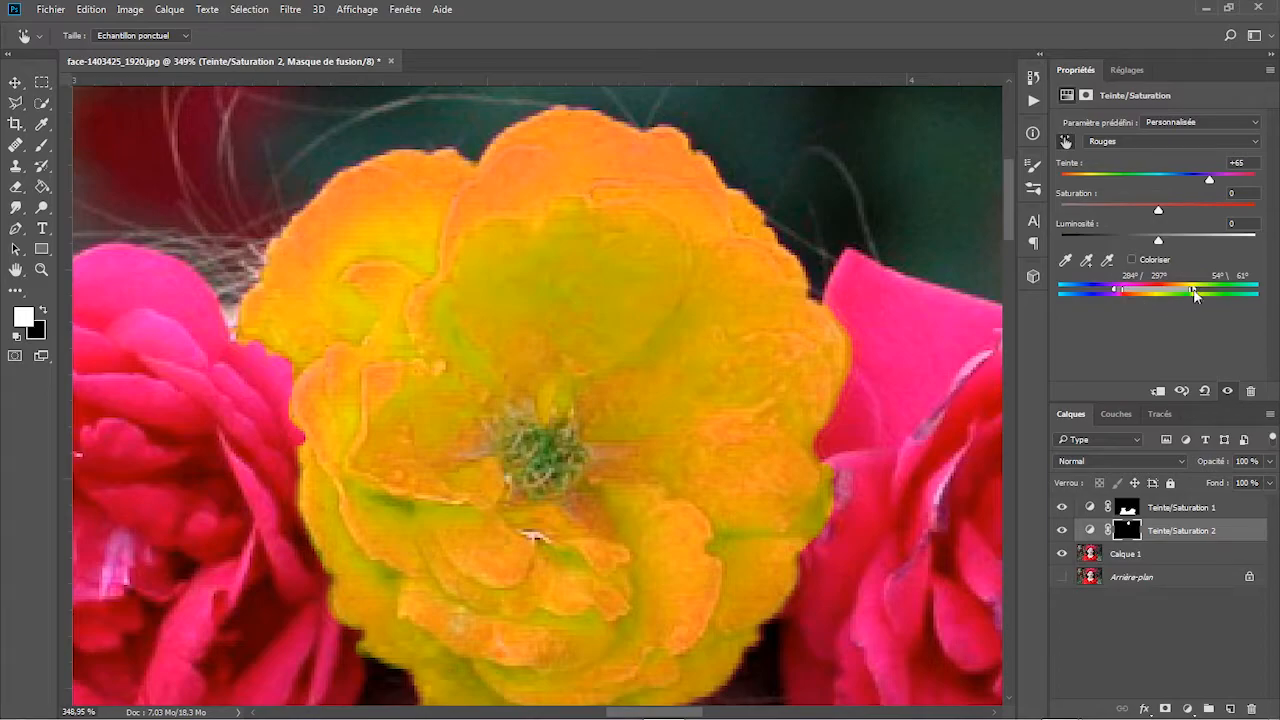
left_click_drag(1114, 291, 1106, 292)
Step: Set the central rose's saturation to +28, its luminosity to +13 and its hue to +84
left_click_drag(1159, 212, 1170, 242)
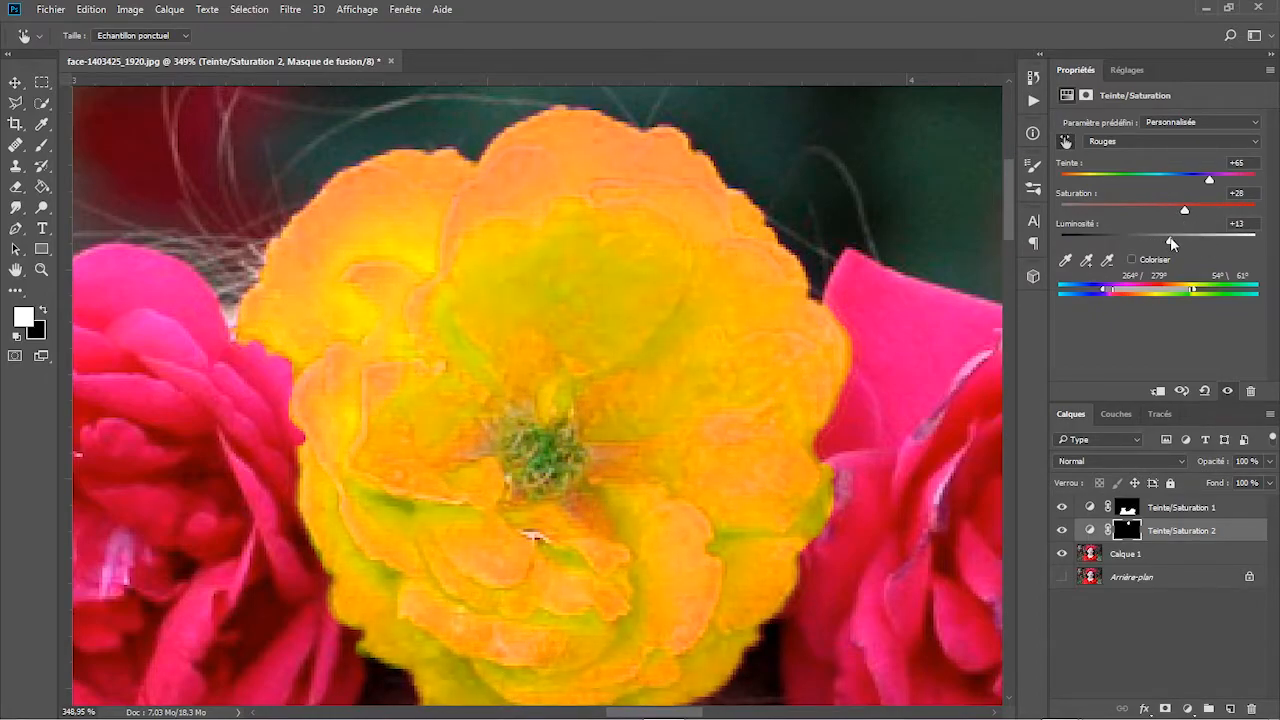
left_click(1240, 162)
type("56")
key("Return")
key("shift+Up")
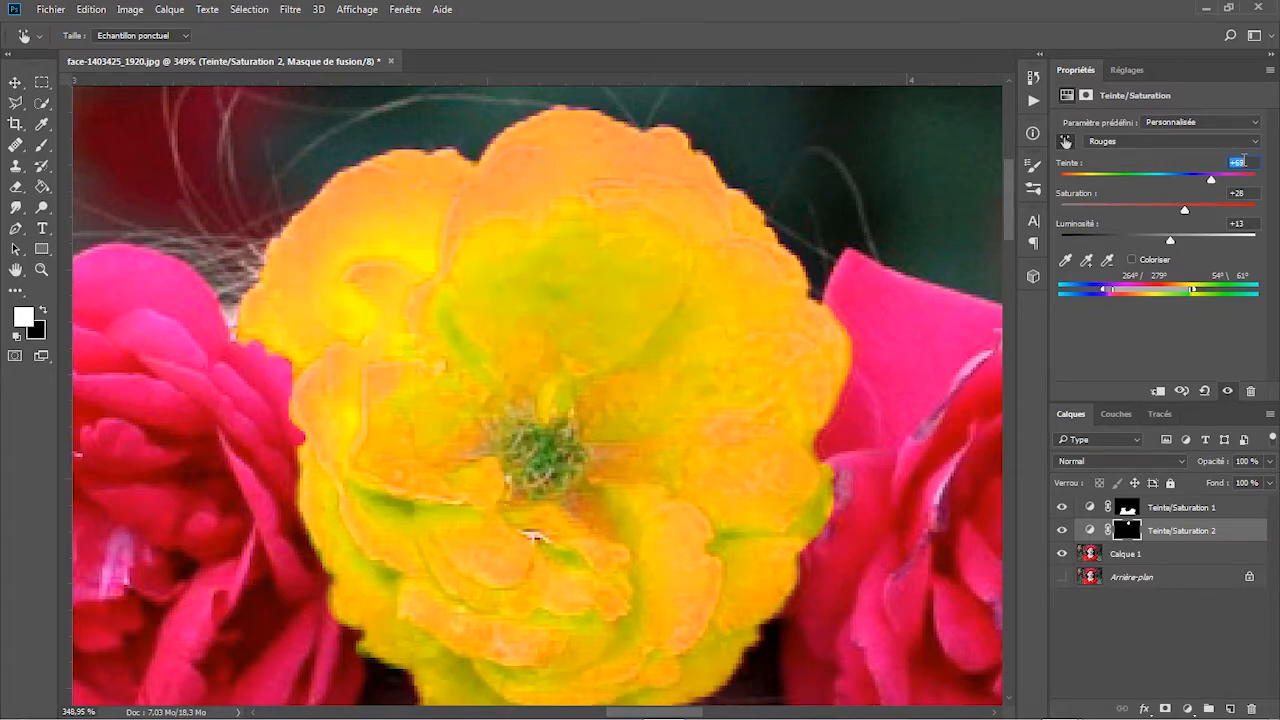
key("Up")
key("Up")
key("Up")
key("Up")
key("Up")
key("shift+Up")
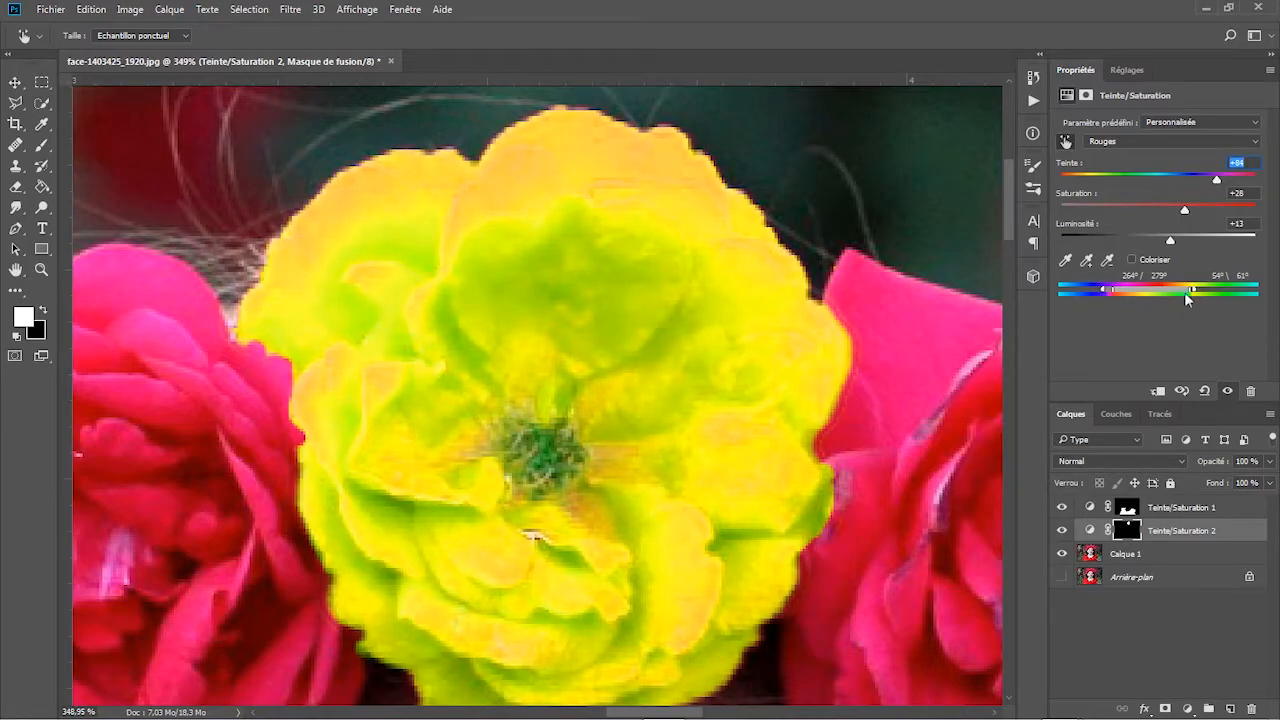
Step: Narrow the central rose's affected color range to 264°/279° through 317°\61° and set its saturation to +13
left_click_drag(1190, 292, 1136, 295)
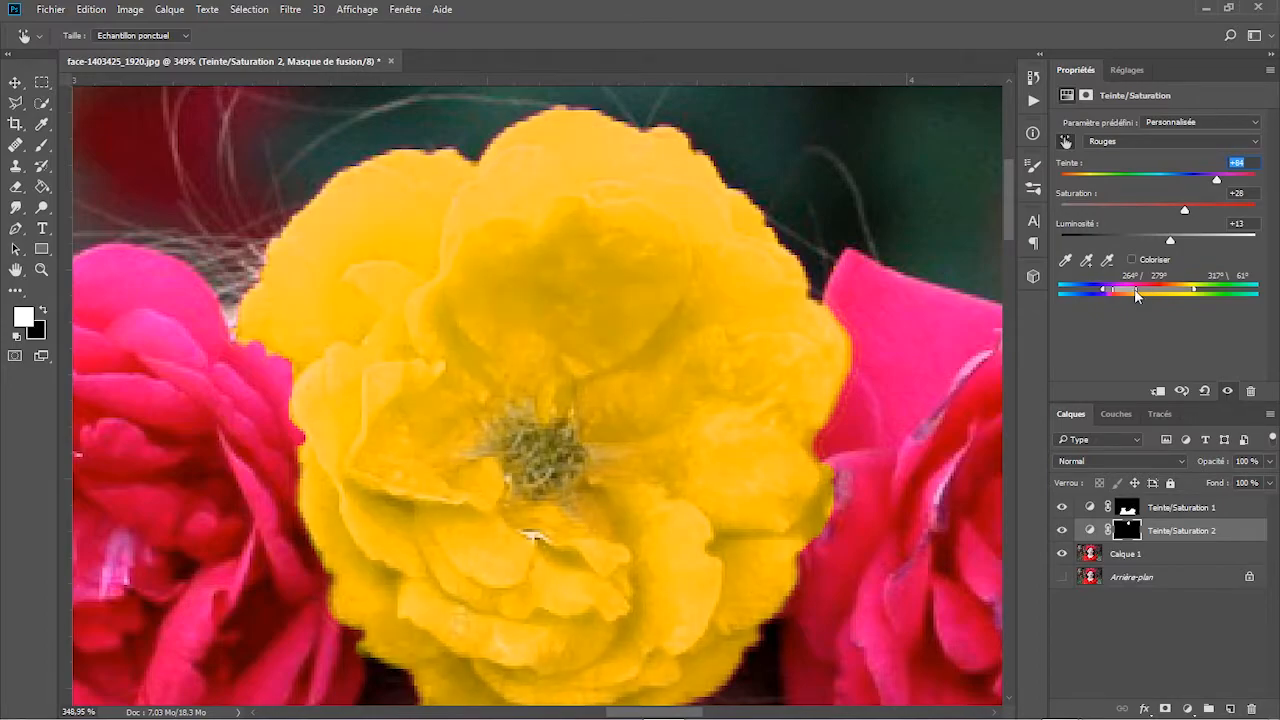
left_click(1237, 192)
key("Down")
key("Down")
key("Down")
key("Down")
key("Down")
key("Down")
key("Down")
key("Down")
key("Down")
key("Down")
key("Down")
key("Down")
key("Down")
key("Down")
key("Down")
Step: Set the luminosity of the central rose's adjustment to +24
left_click(1254, 224)
key("Up")
key("Up")
key("Up")
key("Up")
key("Up")
key("Up")
key("Up")
key("Up")
key("Up")
key("Up")
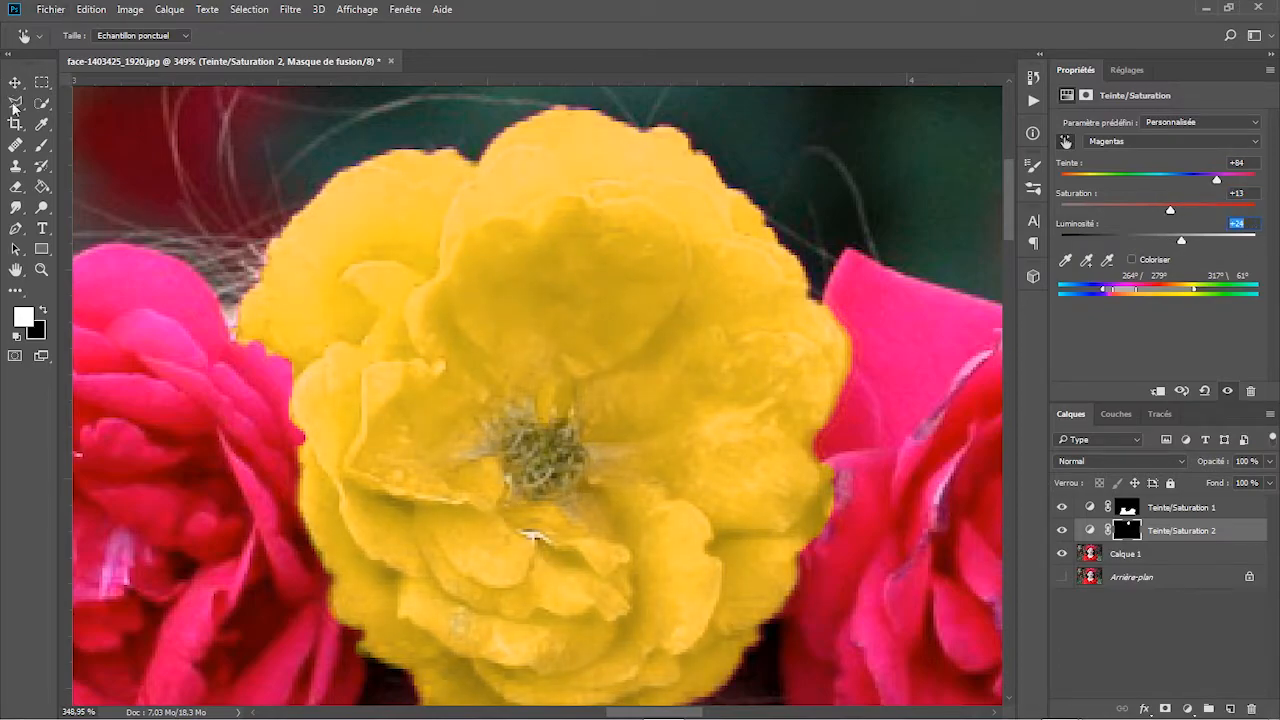
Step: View the whole image and compare it with and without the dress and central rose adjustments
left_click(41, 269)
left_click(476, 35)
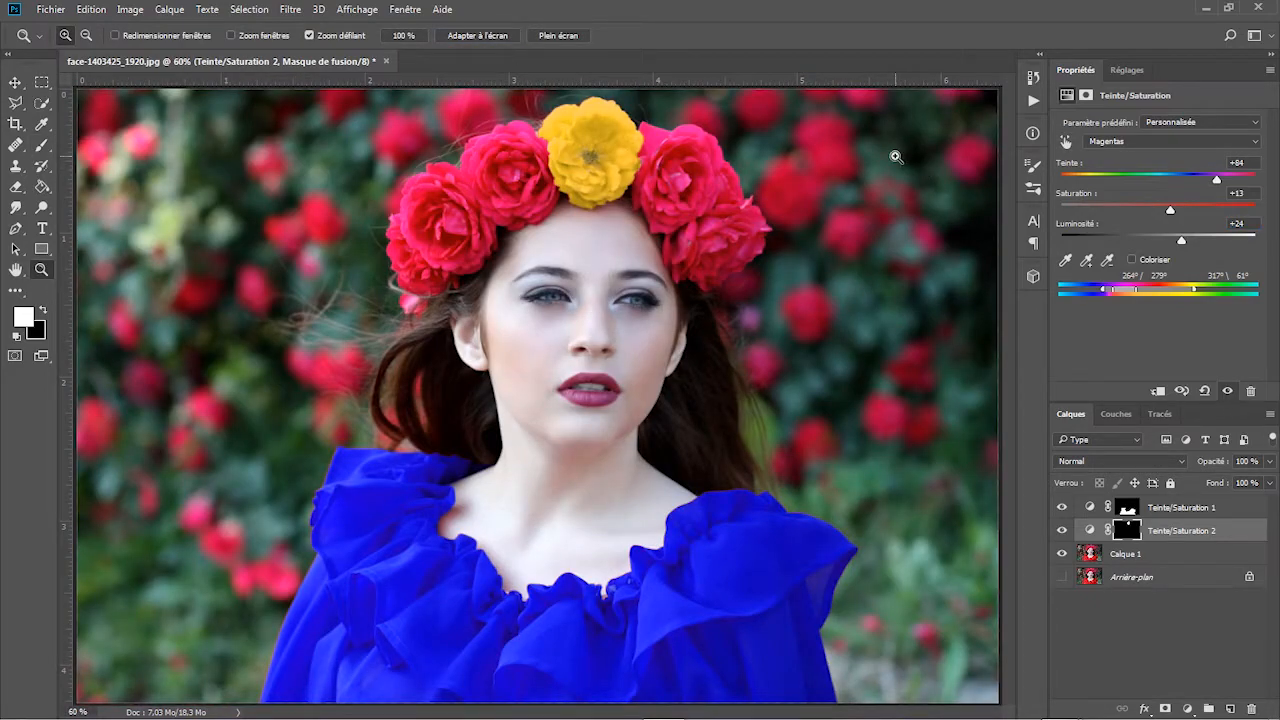
left_click(1059, 508)
left_click(1059, 508)
left_click(1061, 531)
left_click(1061, 531)
Step: On Calque 1, select the pink rose directly left of the yellow one with a 10 px quick selection brush
left_click(1126, 556)
left_click_drag(440, 152, 622, 297)
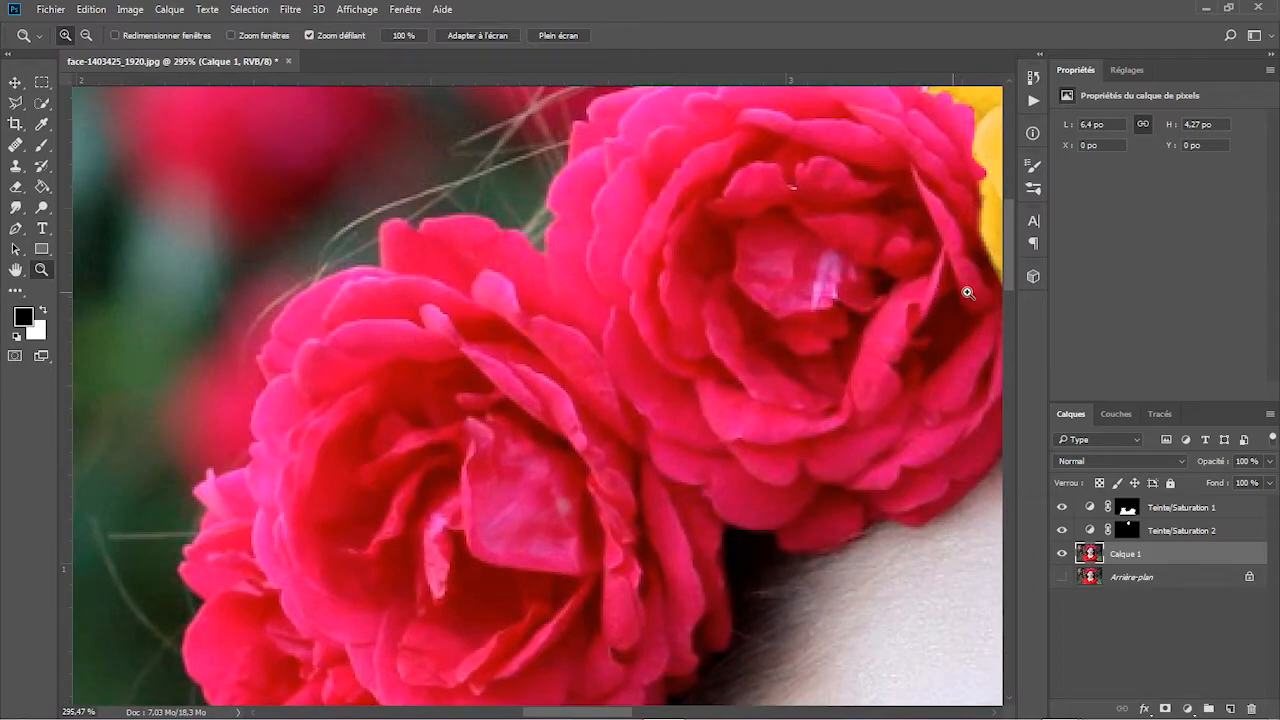
left_click(16, 272)
left_click_drag(737, 291, 480, 409)
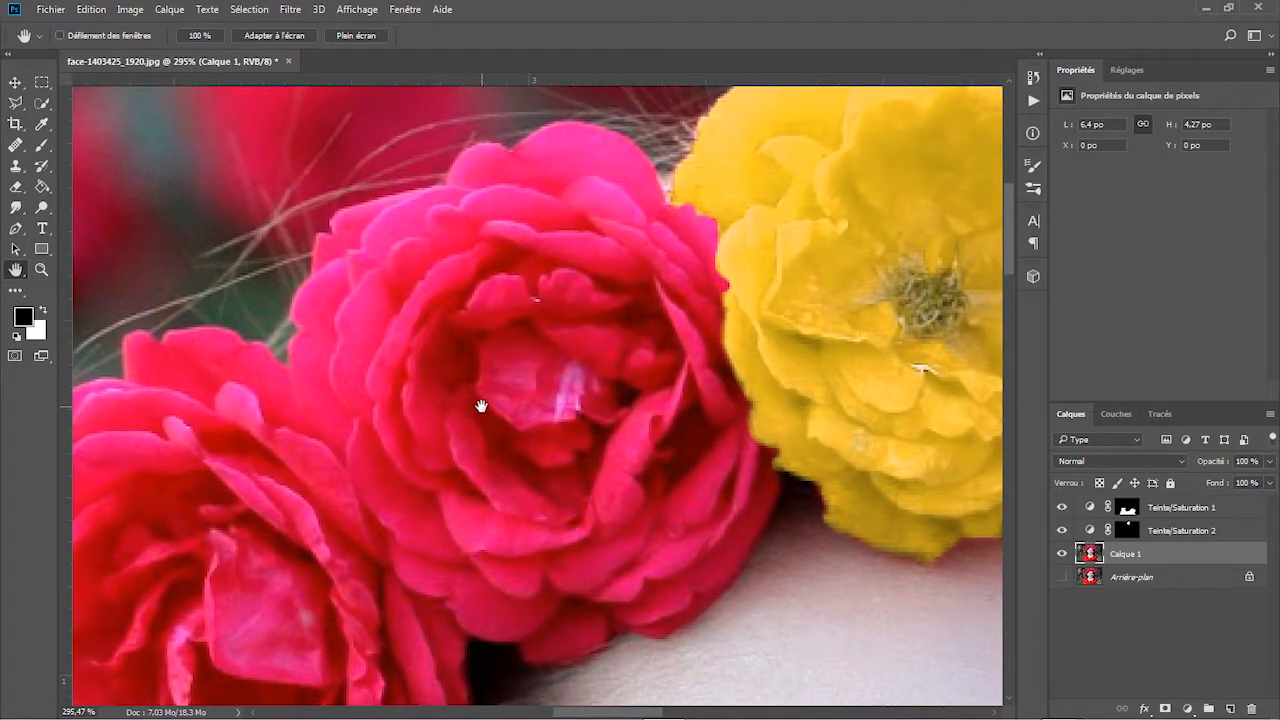
left_click(42, 103)
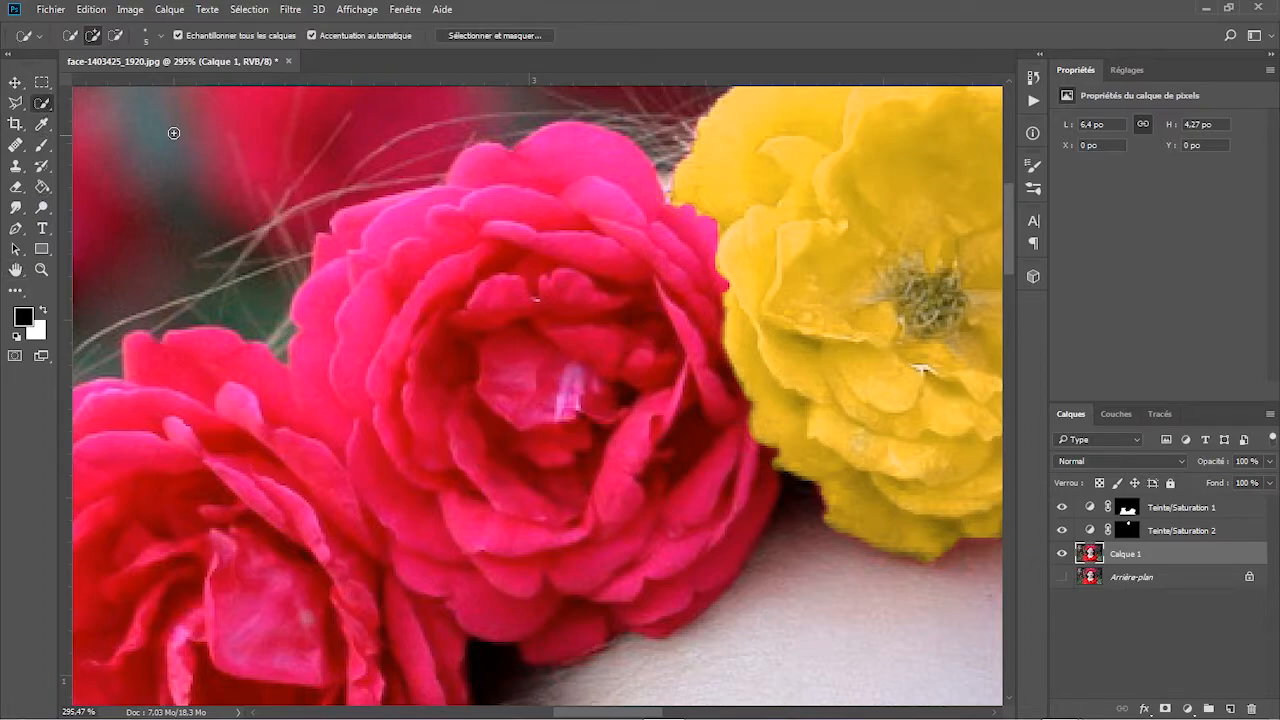
left_click(161, 37)
left_click(201, 61)
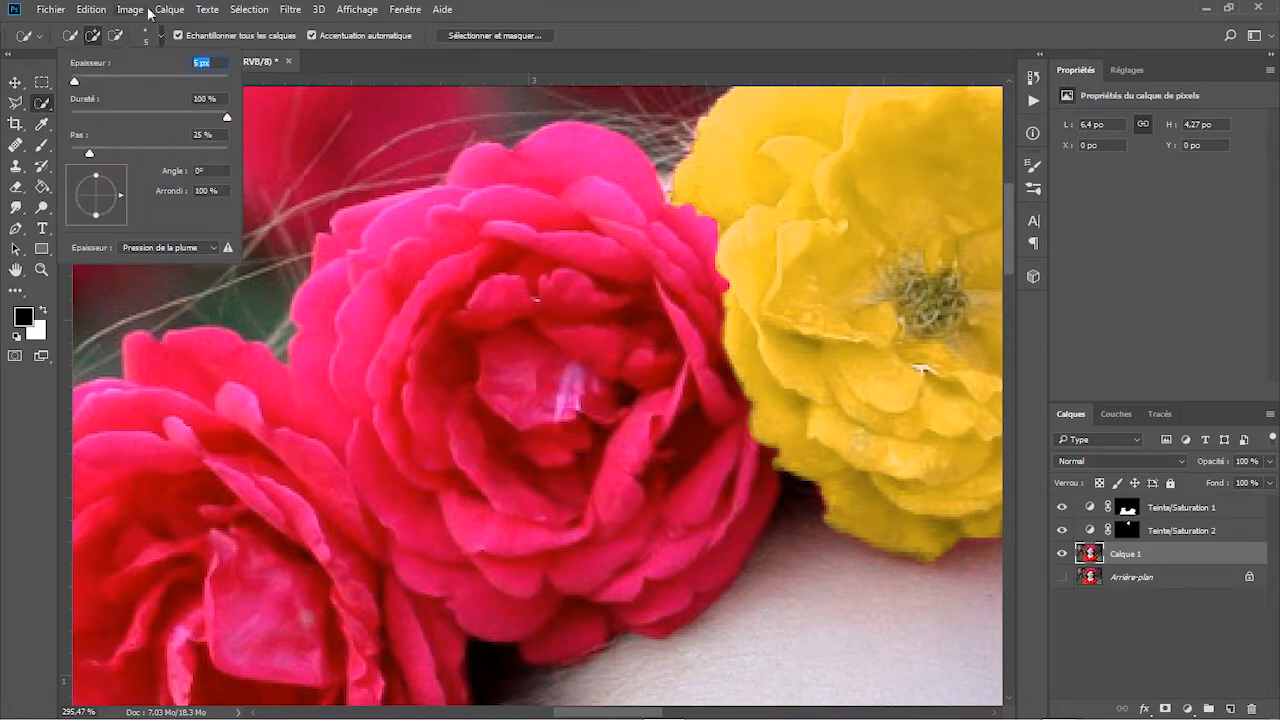
type("10")
key("Return")
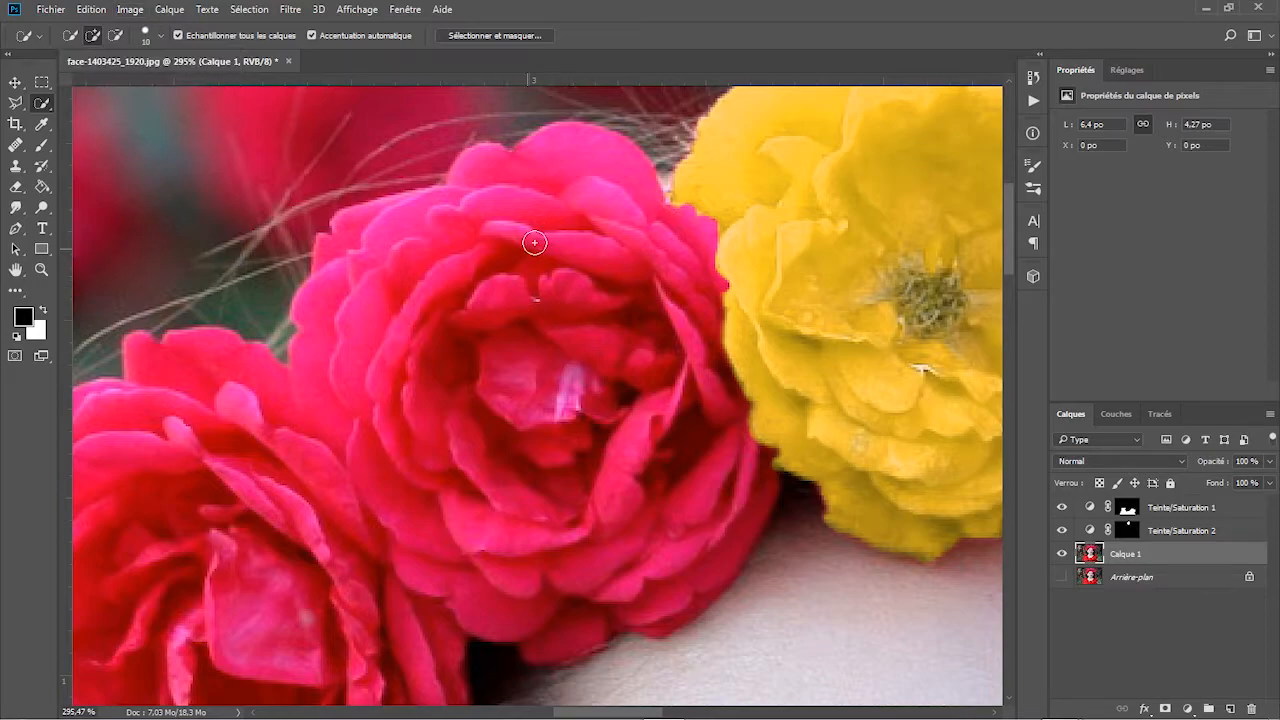
mouse_move(544, 218)
left_mouse_down()
mouse_move(570, 341)
mouse_move(556, 448)
mouse_move(651, 532)
mouse_move(626, 502)
mouse_move(378, 453)
mouse_move(349, 434)
mouse_move(672, 479)
mouse_move(650, 453)
left_mouse_up()
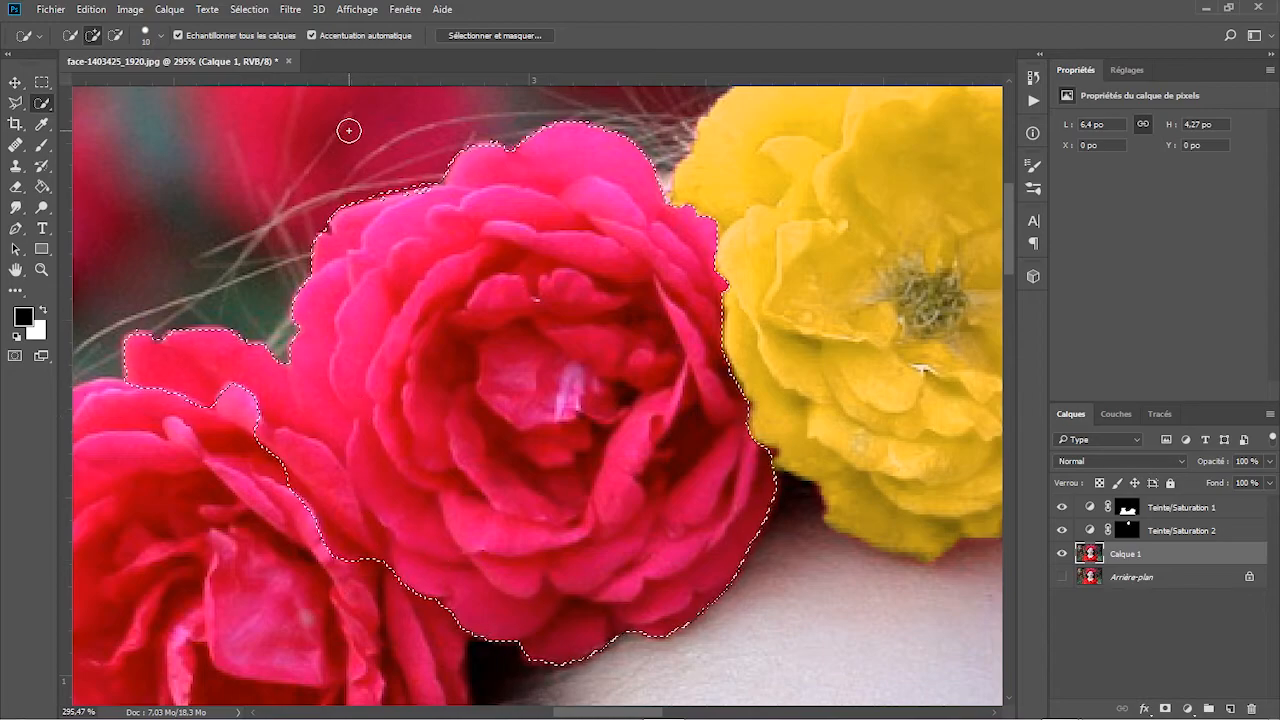
Step: Correct the selection's border with the far-left rose using a 5 px brush, subtracting that neighbouring rose's petals
left_click(159, 35)
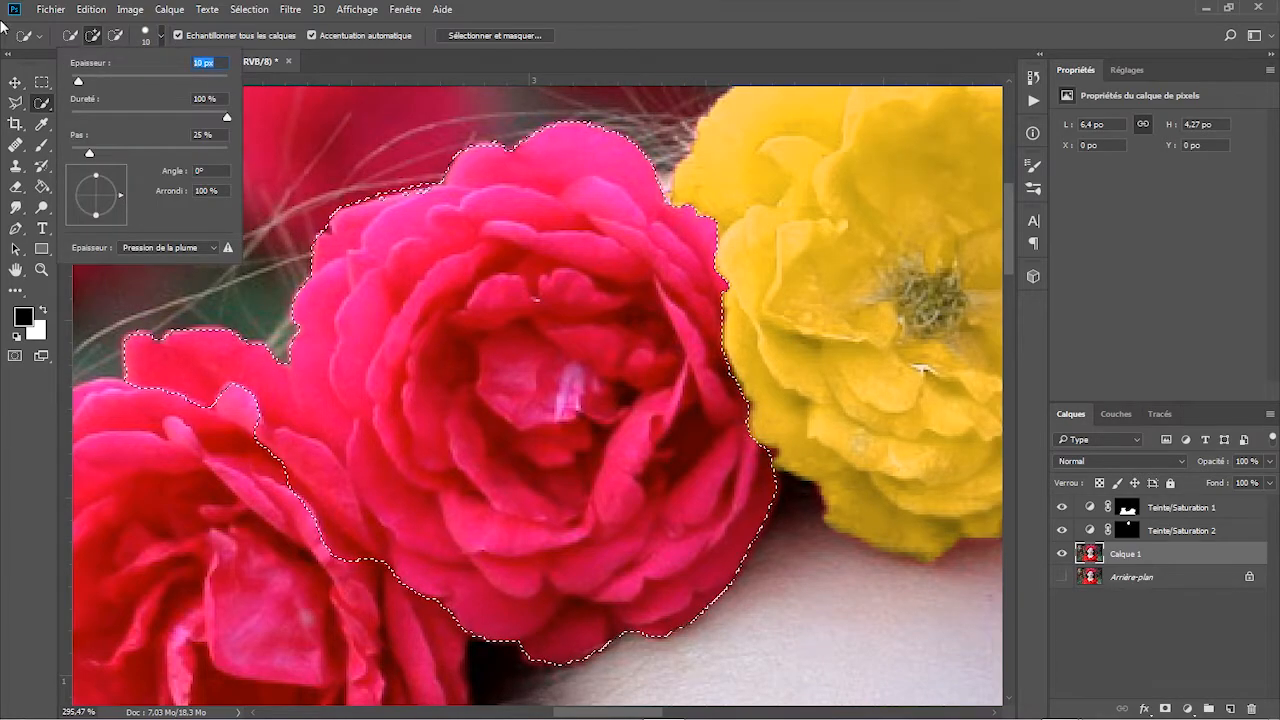
type("5")
key("Return")
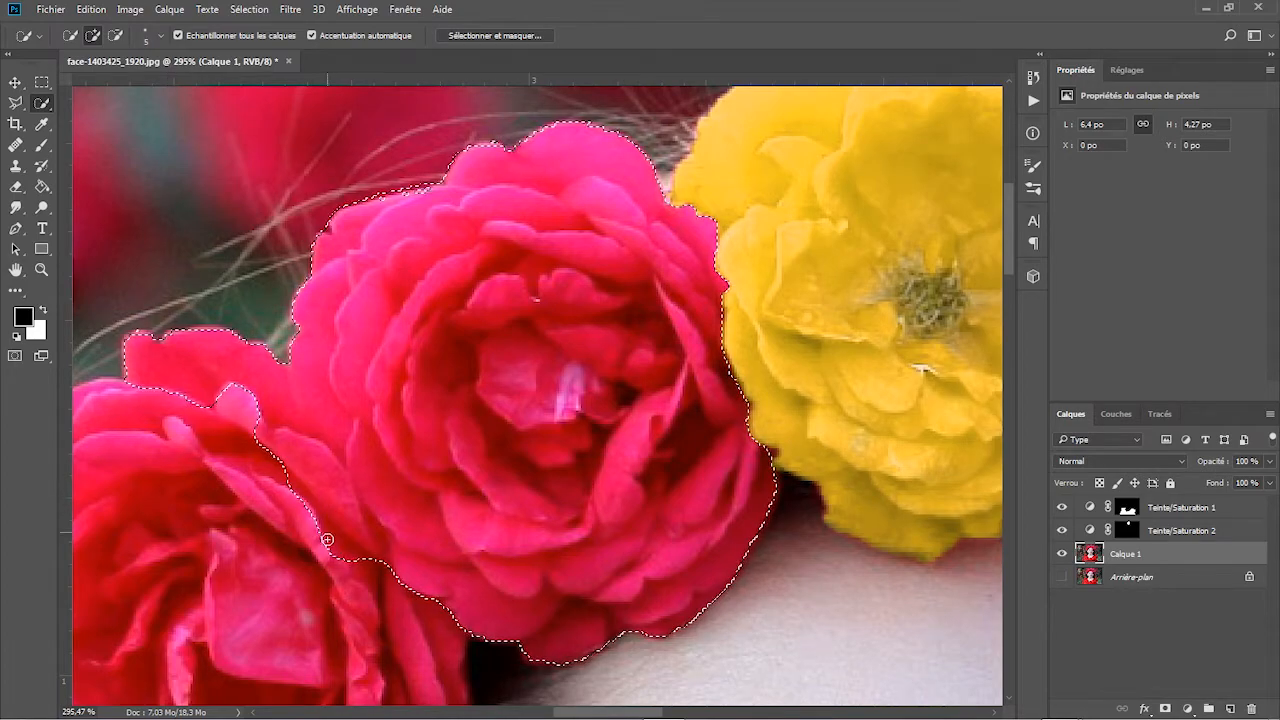
left_click_drag(376, 560, 369, 543)
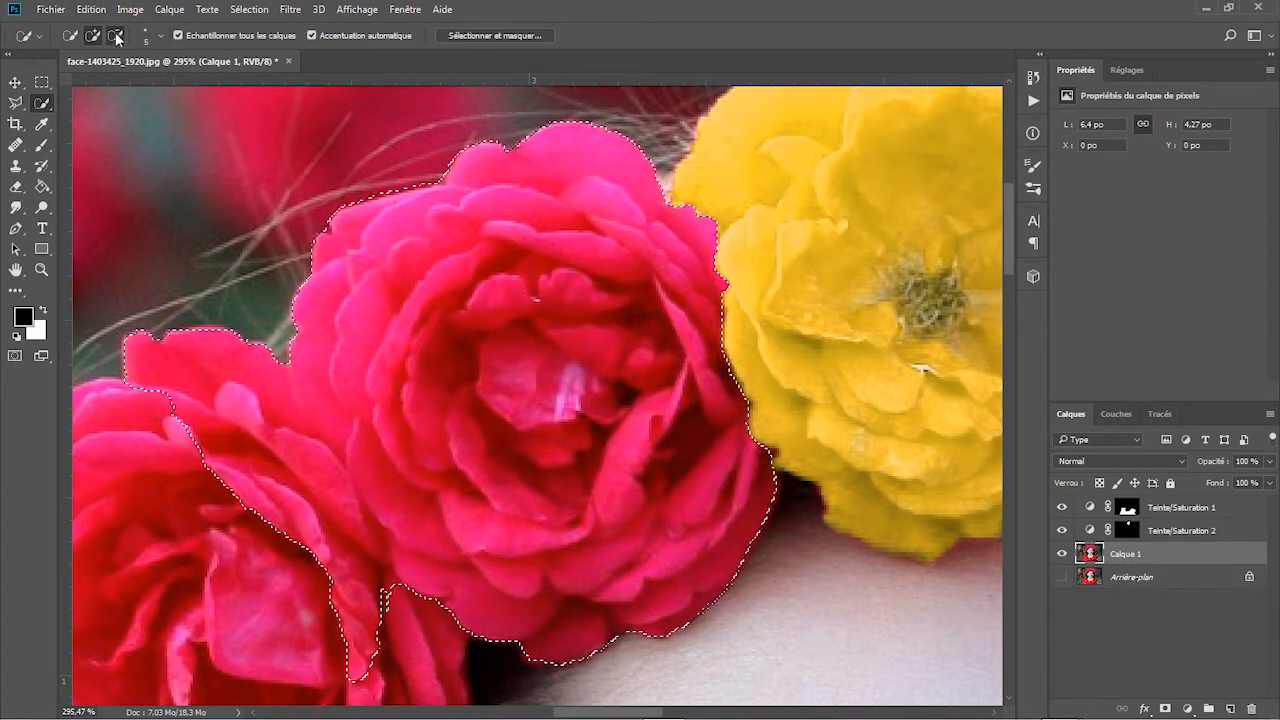
left_click(372, 665, "alt")
left_click(373, 663, "alt")
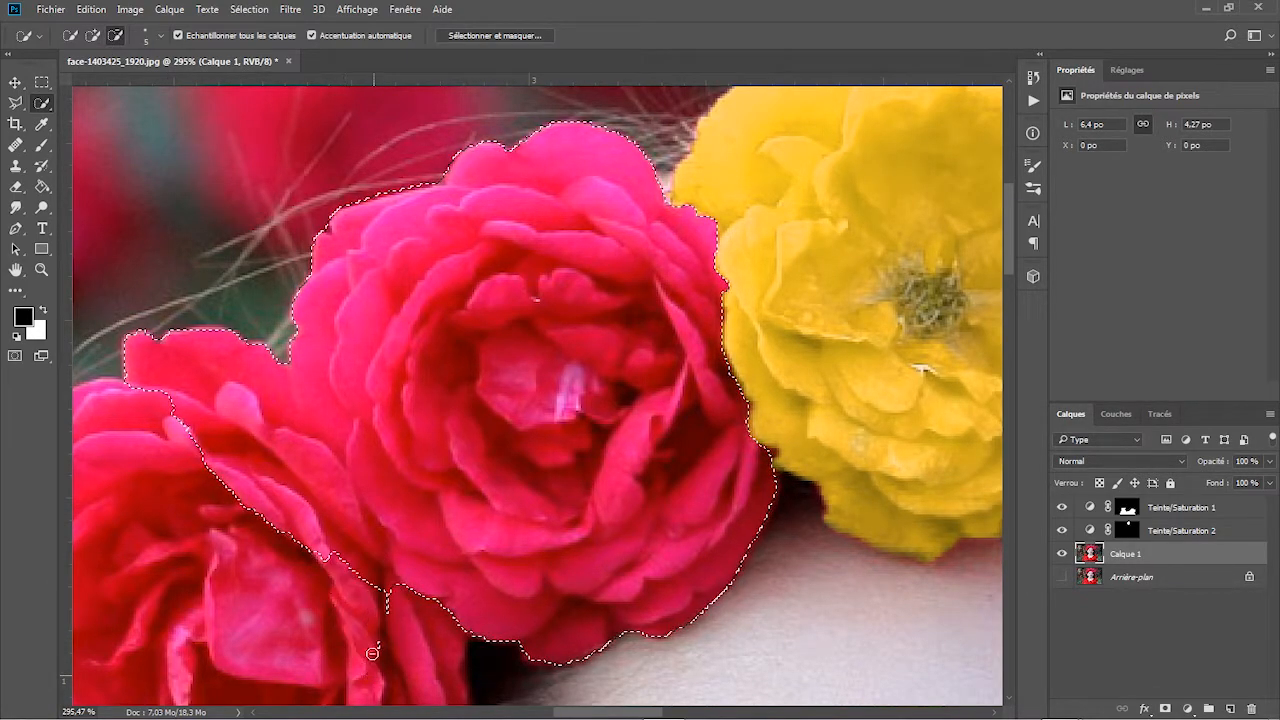
mouse_move(368, 573)
left_mouse_down()
mouse_move(285, 530)
mouse_move(235, 440)
mouse_move(195, 455)
mouse_move(253, 517)
left_mouse_up()
mouse_move(274, 410)
left_mouse_down()
mouse_move(322, 493)
mouse_move(384, 567)
mouse_move(388, 598)
mouse_move(371, 560)
mouse_move(379, 543)
mouse_move(357, 515)
mouse_move(391, 540)
left_mouse_up()
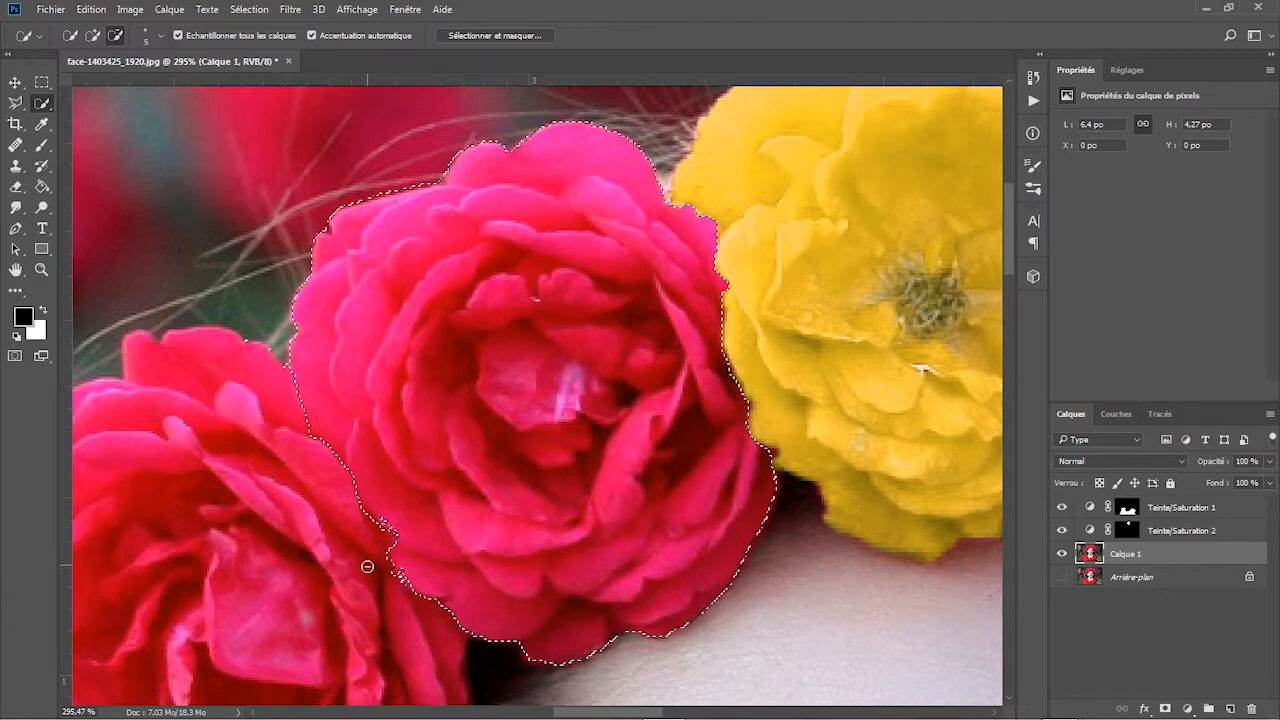
left_click(93, 36)
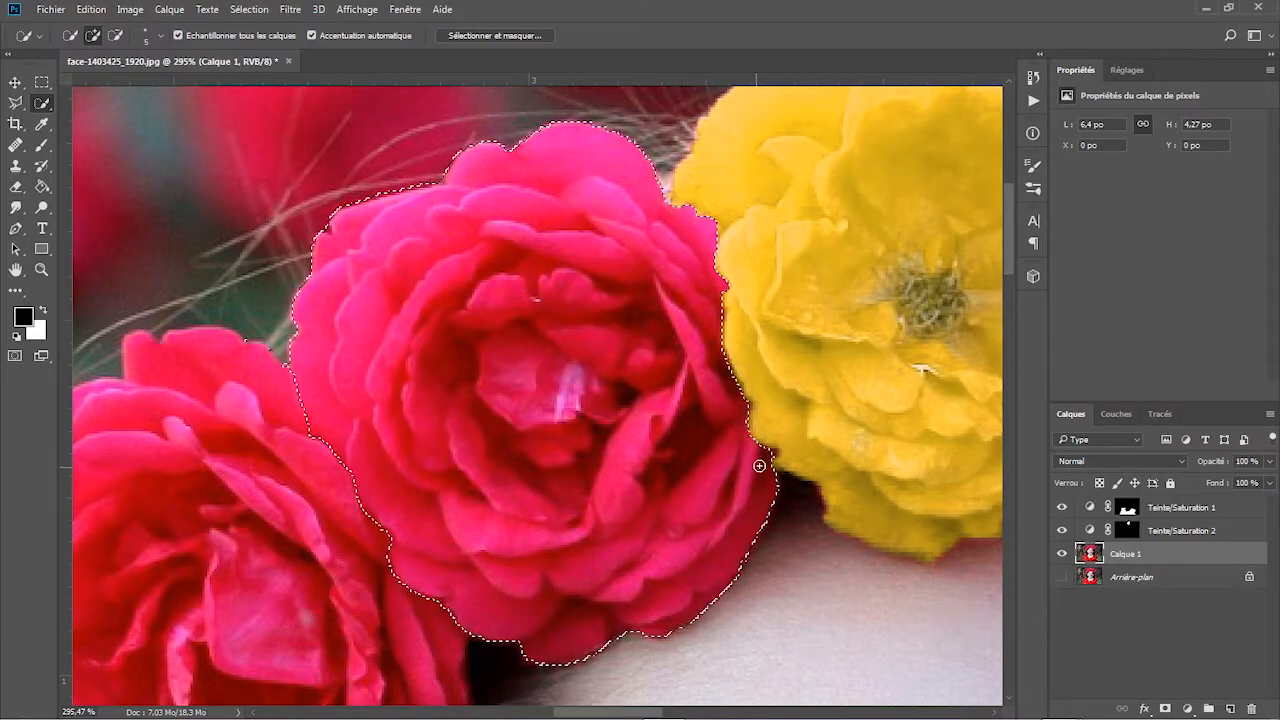
Step: Refine the rose's selection in Sélectionner et masquer with a +44 % edge shift, removing the neighbour's petal with a 32 px subtracting brush
left_click(505, 33)
left_click_drag(1139, 521, 1187, 521)
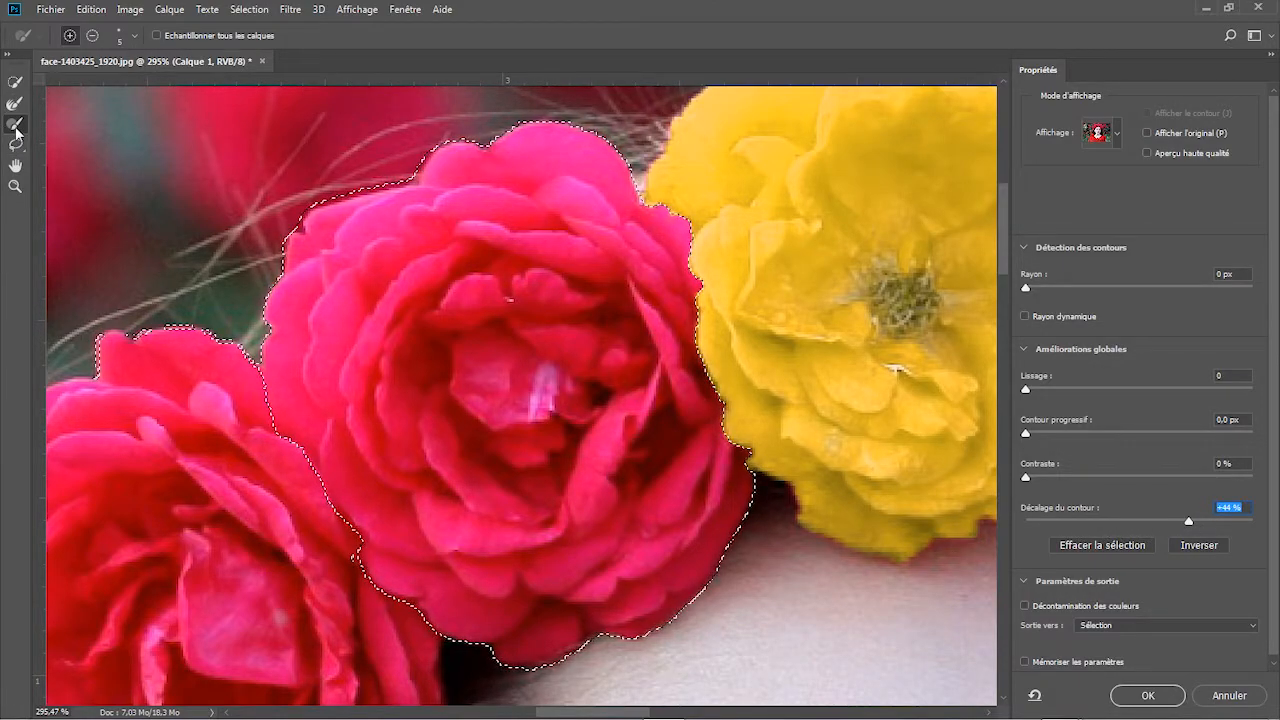
left_click(92, 35)
left_click(134, 35)
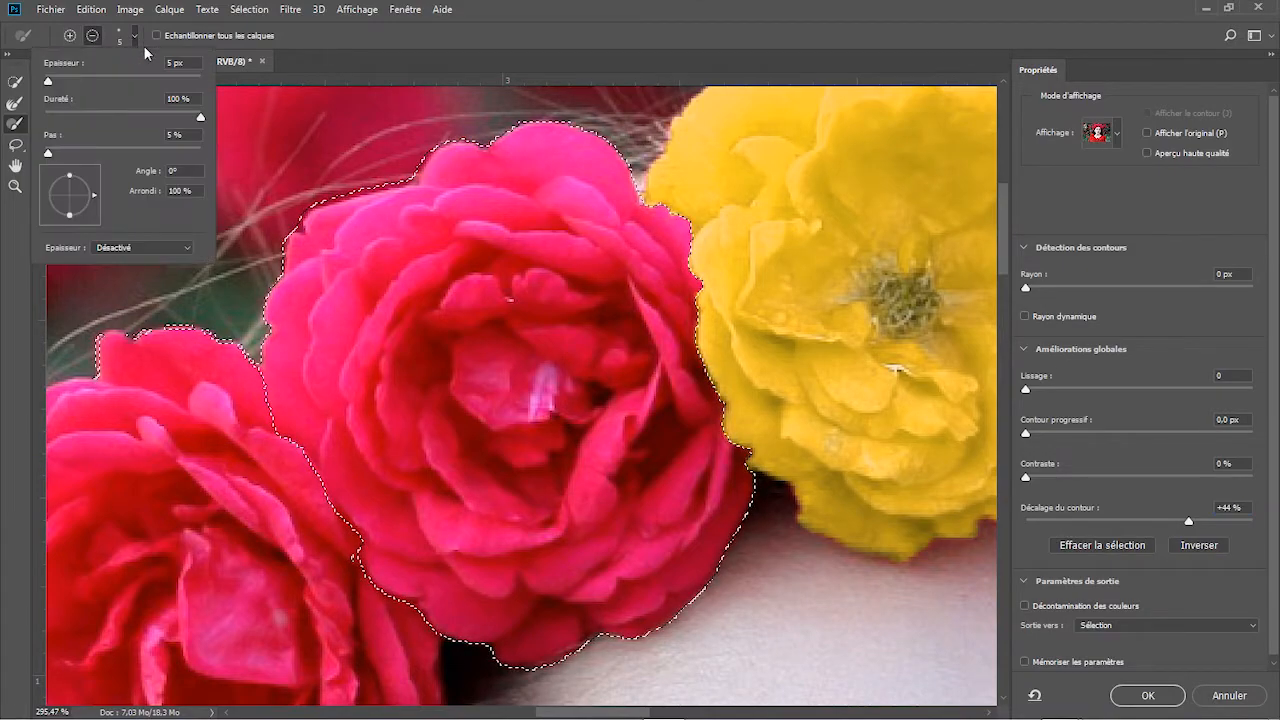
left_click_drag(55, 84, 76, 84)
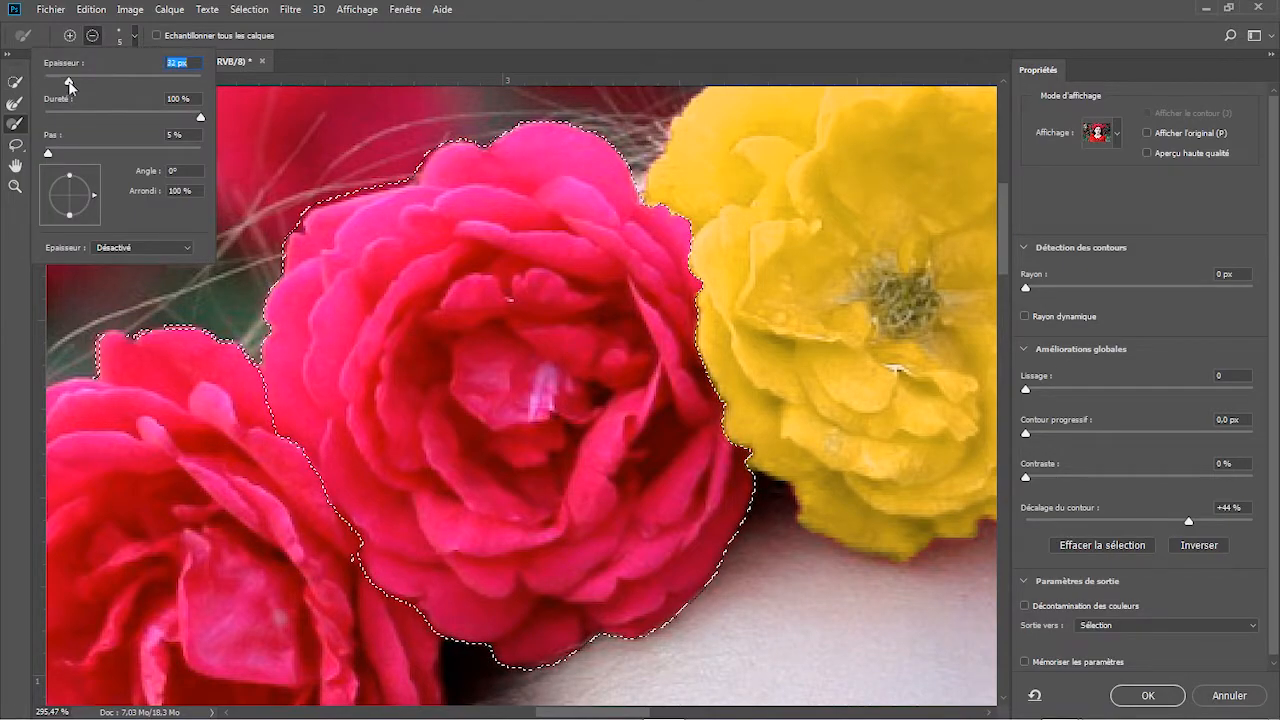
left_click(165, 335)
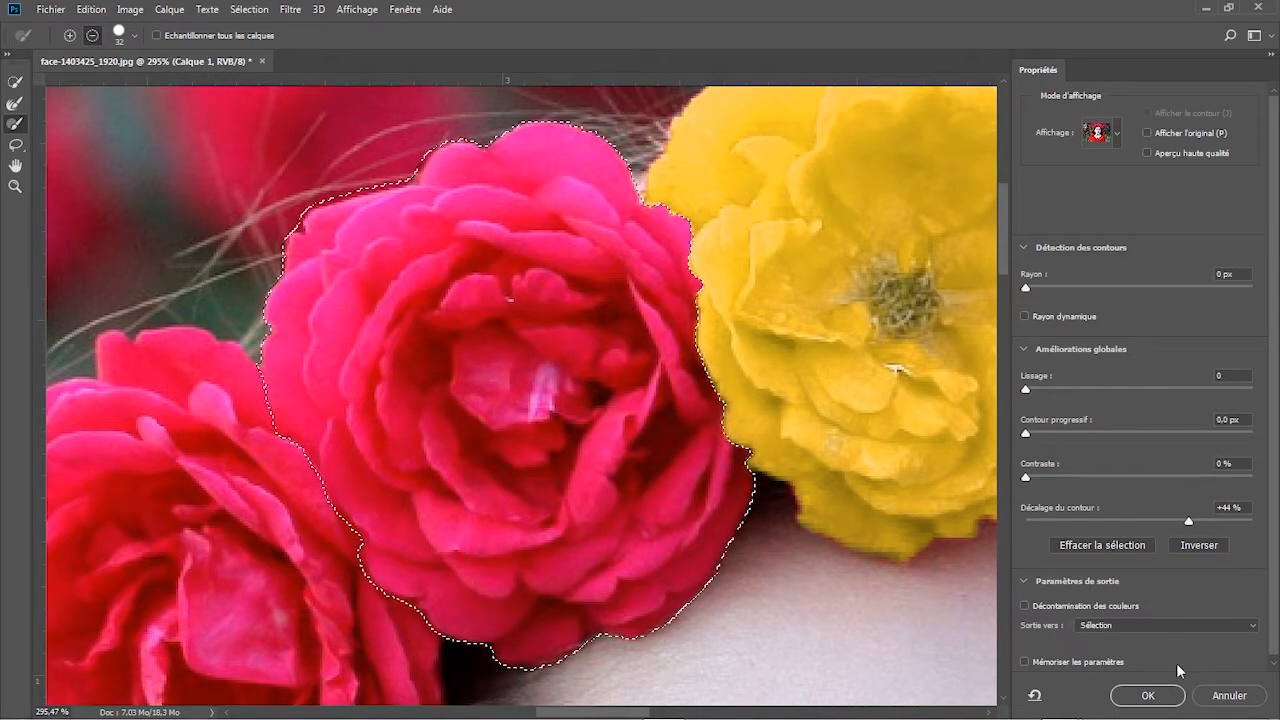
left_click(1148, 695)
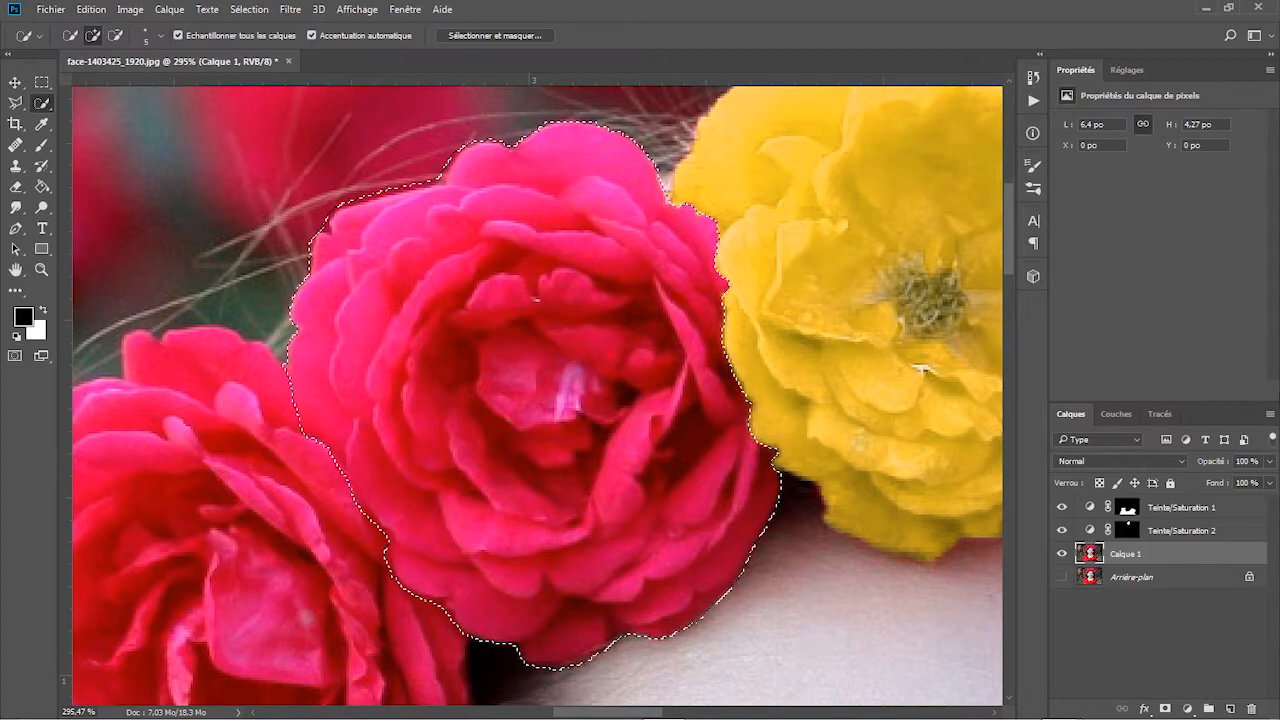
Step: Create a Teinte/Saturation adjustment masked to the pink rose beside the yellow one, targeting Rouges by sampling its petals
left_click(1190, 708)
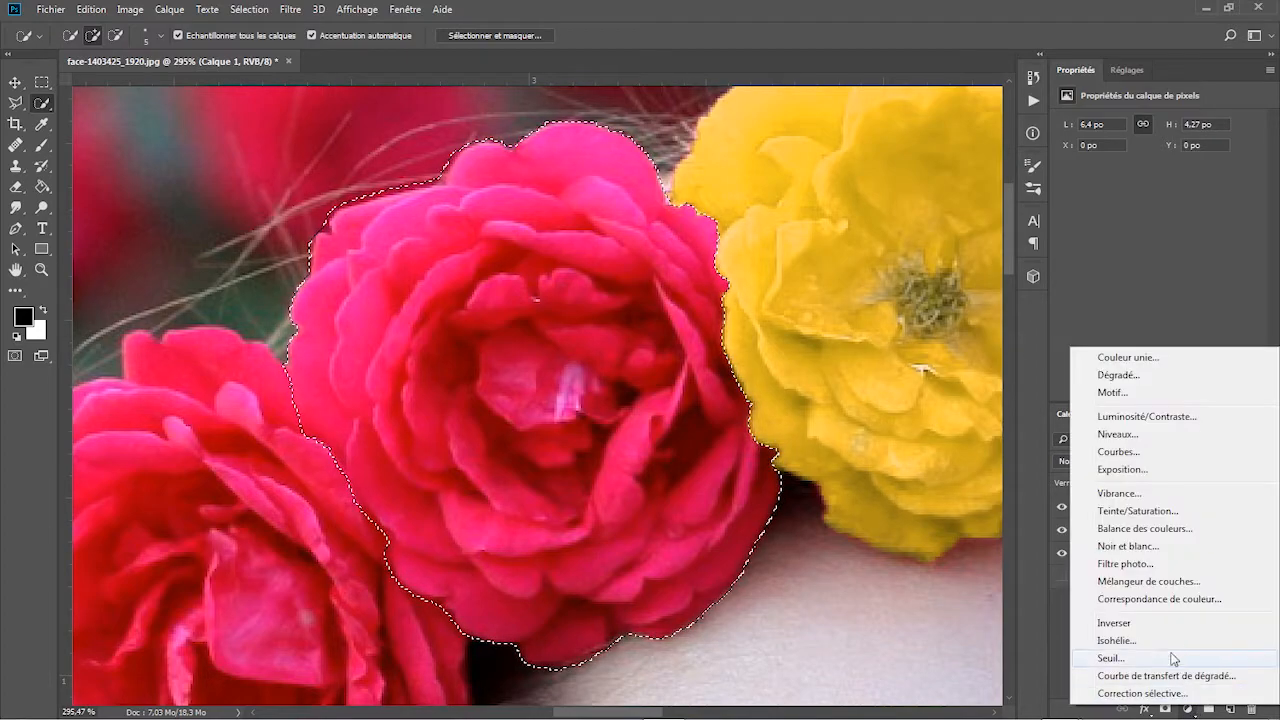
left_click(1133, 508)
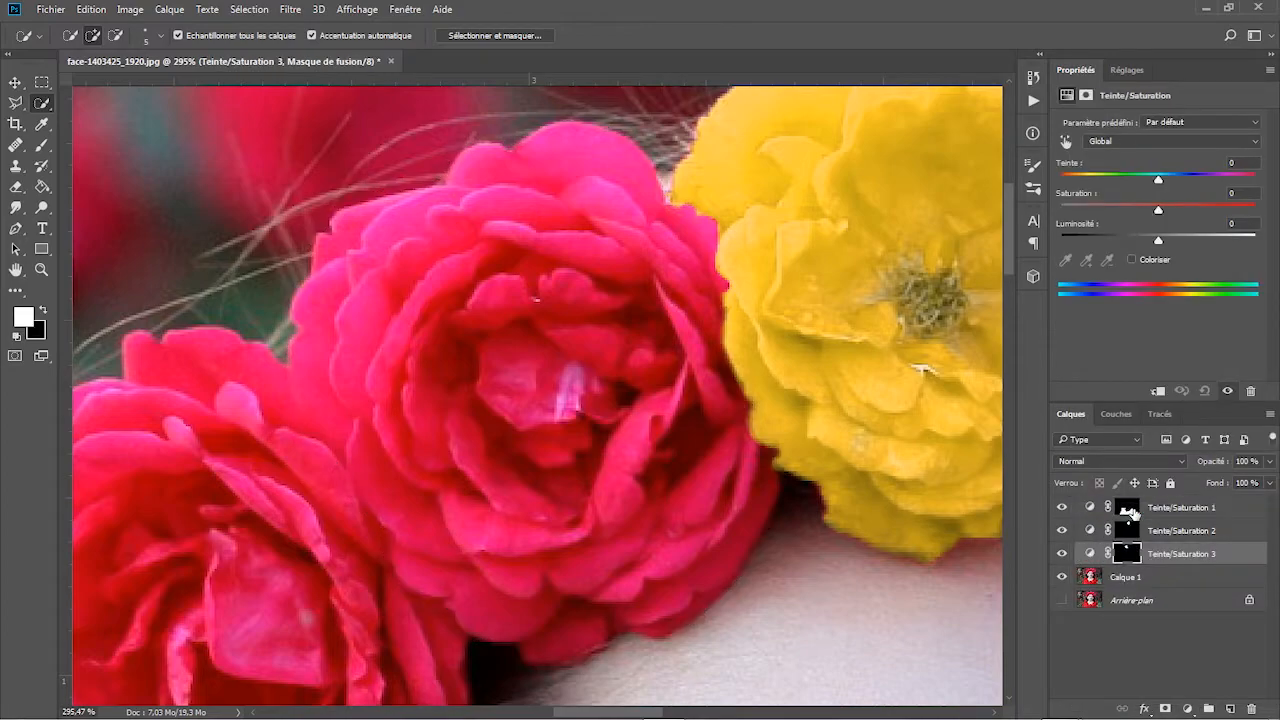
left_click(1066, 140)
left_click(495, 289)
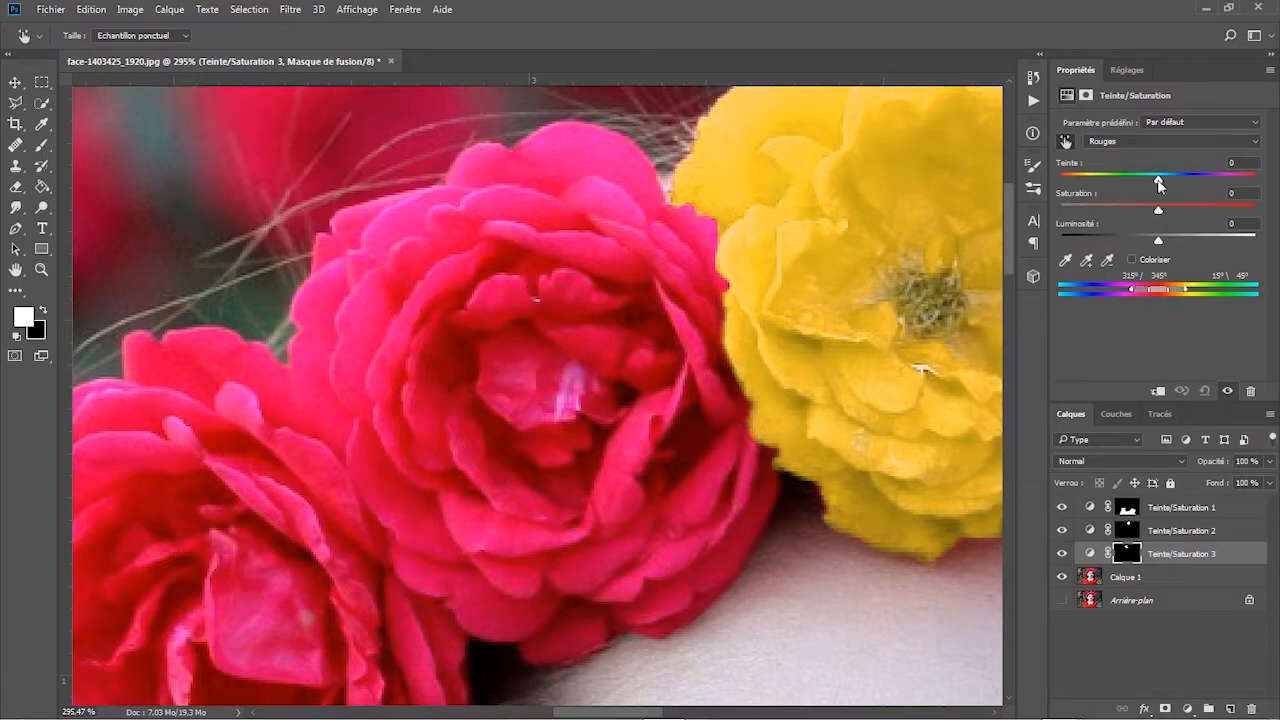
Step: Turn the masked rose beside the yellow one violet with a Rouges hue of -42 and luminosity of +23
left_click_drag(1158, 184, 1116, 184)
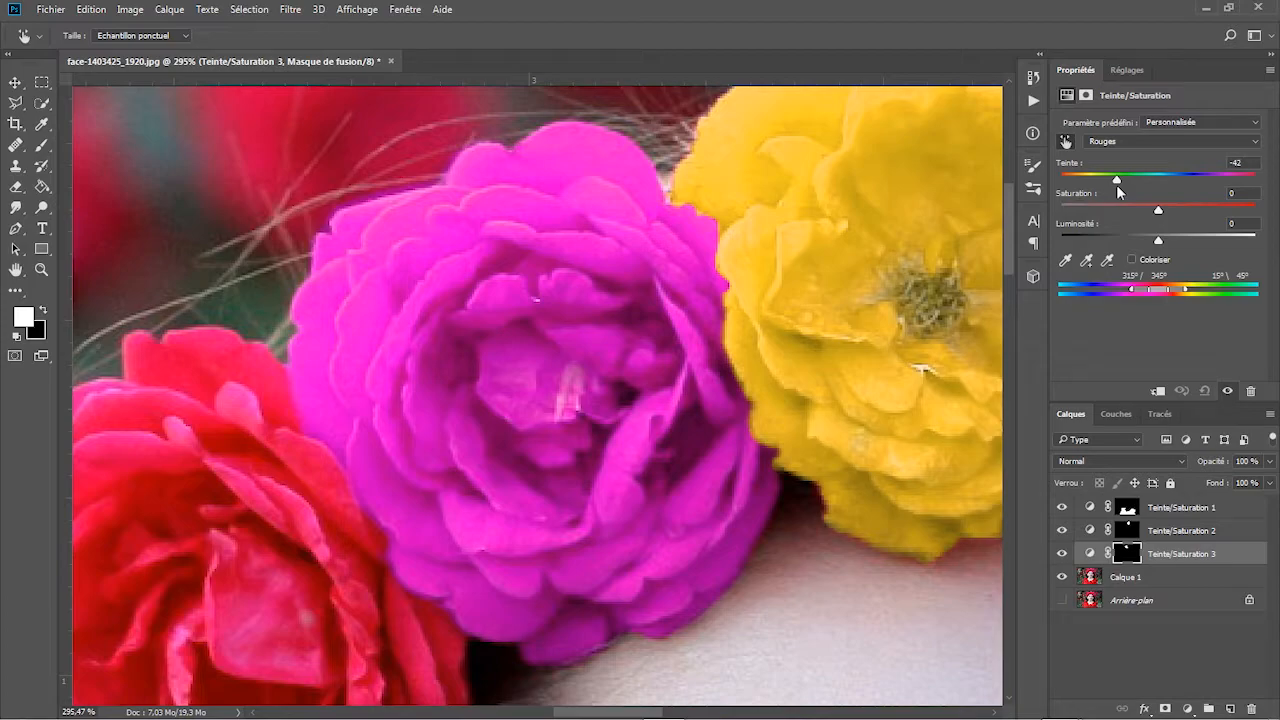
left_click_drag(1159, 243, 1182, 247)
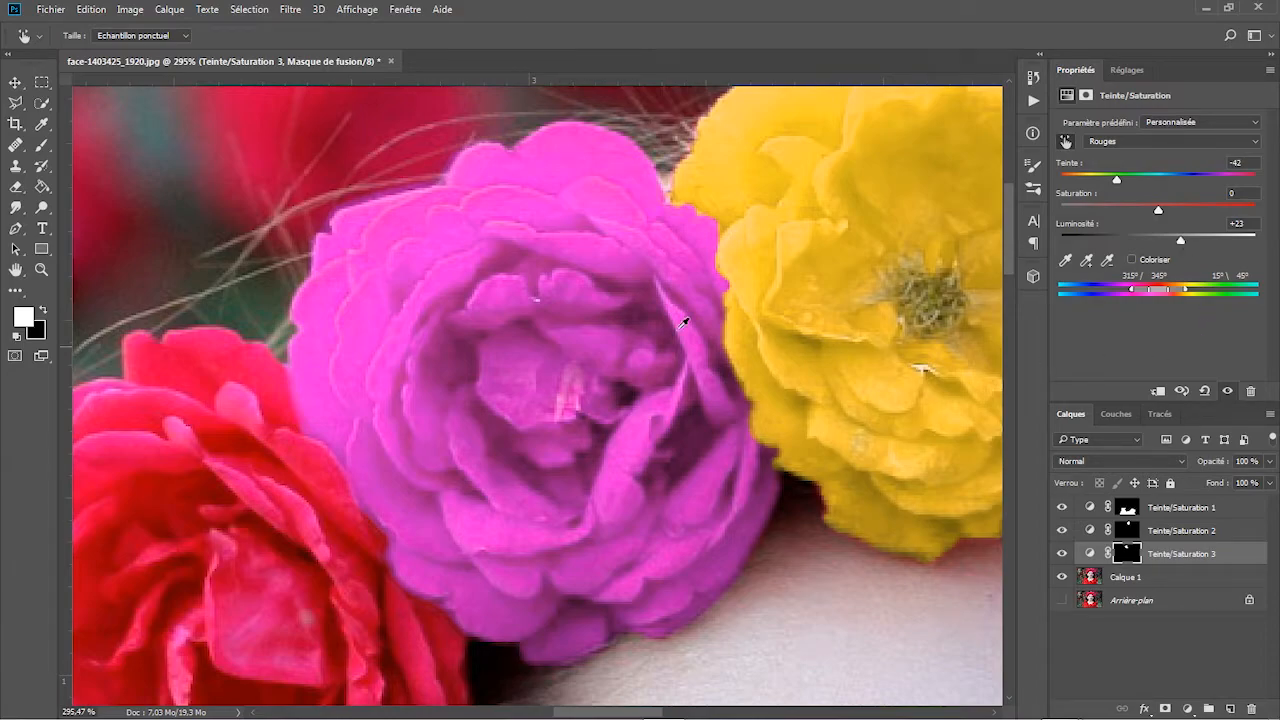
left_click(41, 269)
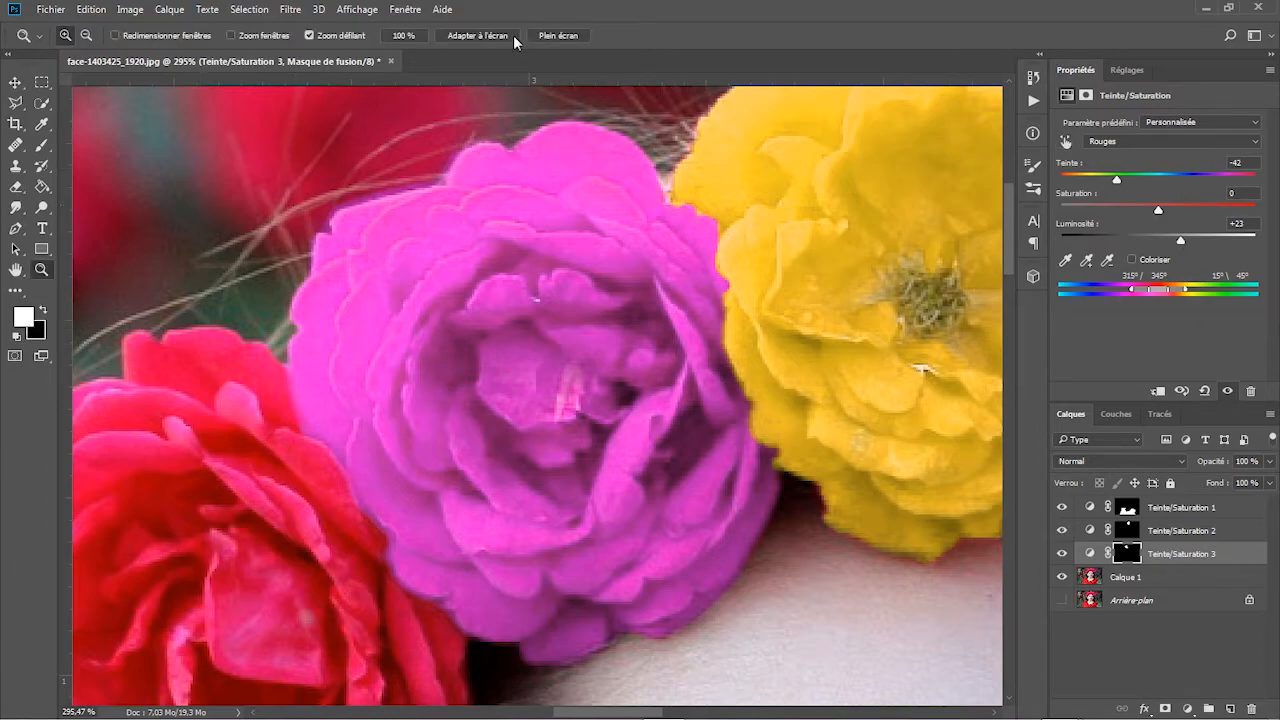
left_click(478, 35)
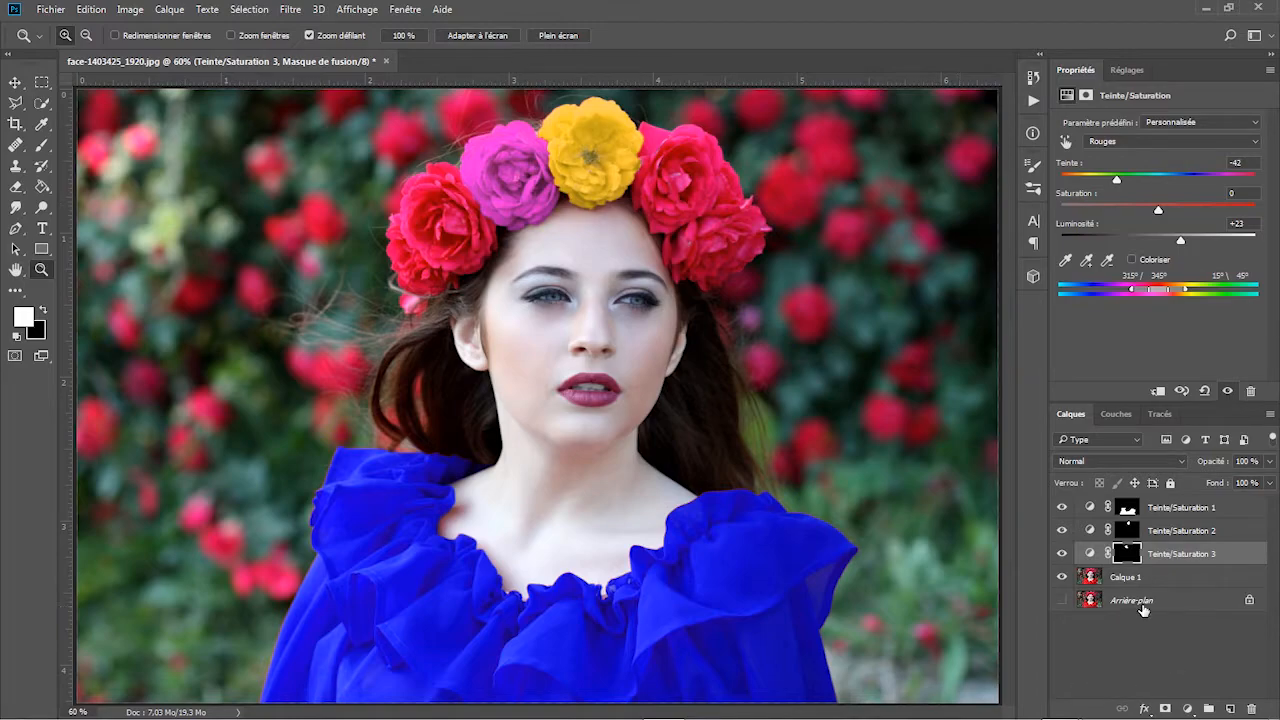
Step: On Calque 1, select the pink rose directly right of the yellow one with a 10 px quick selection brush
left_click(1124, 578)
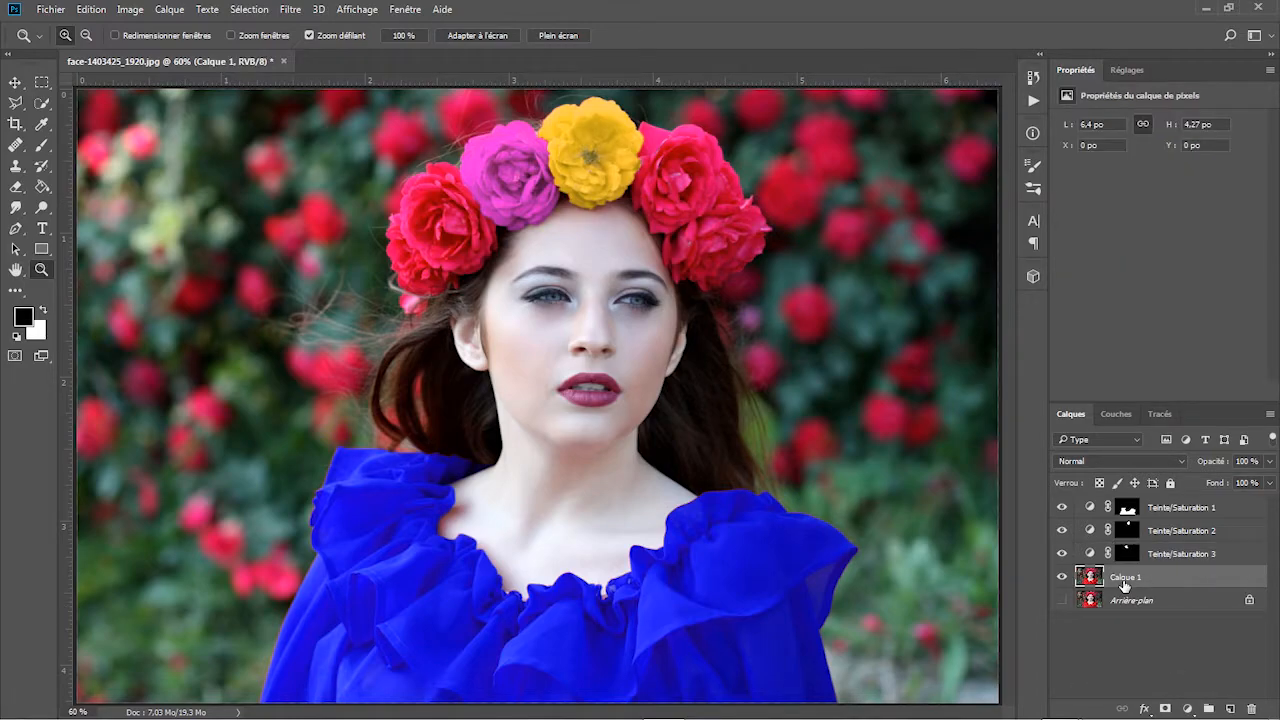
left_click_drag(684, 172, 991, 263)
left_click_drag(671, 711, 691, 711)
left_click(15, 272)
mouse_move(549, 374)
left_mouse_down()
mouse_move(529, 334)
mouse_move(560, 354)
left_mouse_up()
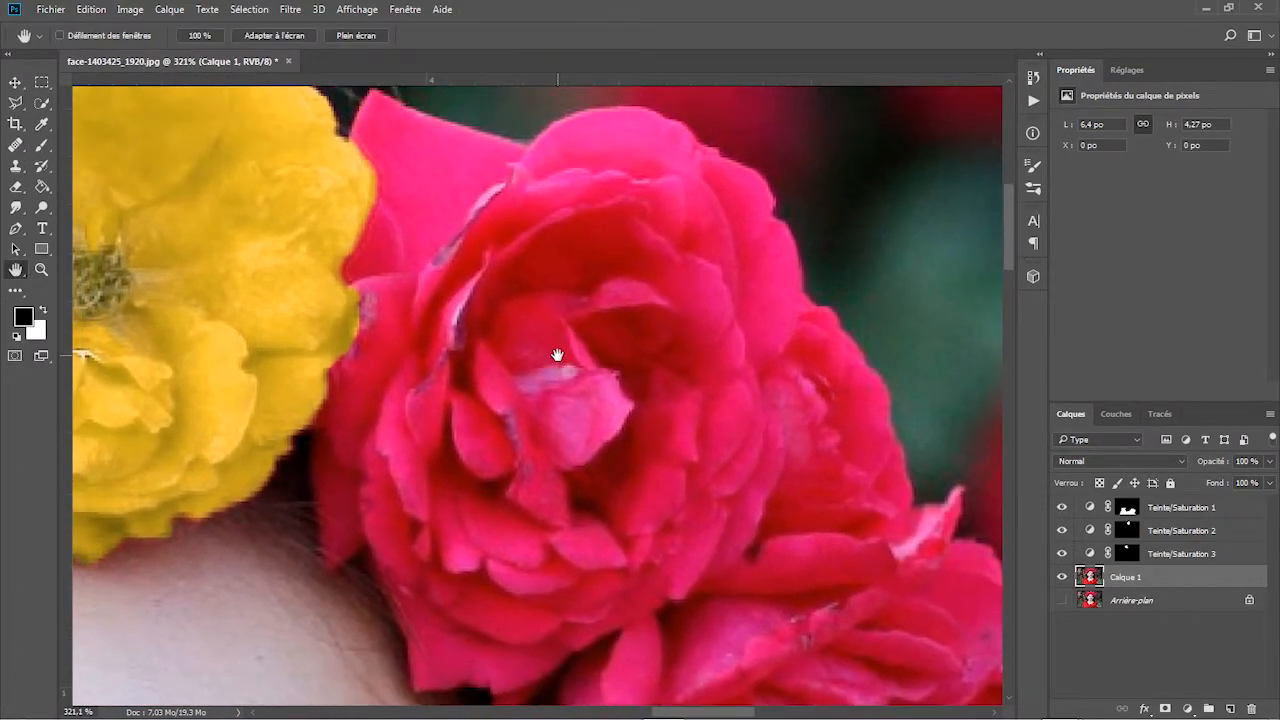
left_click(41, 105)
left_click(161, 36)
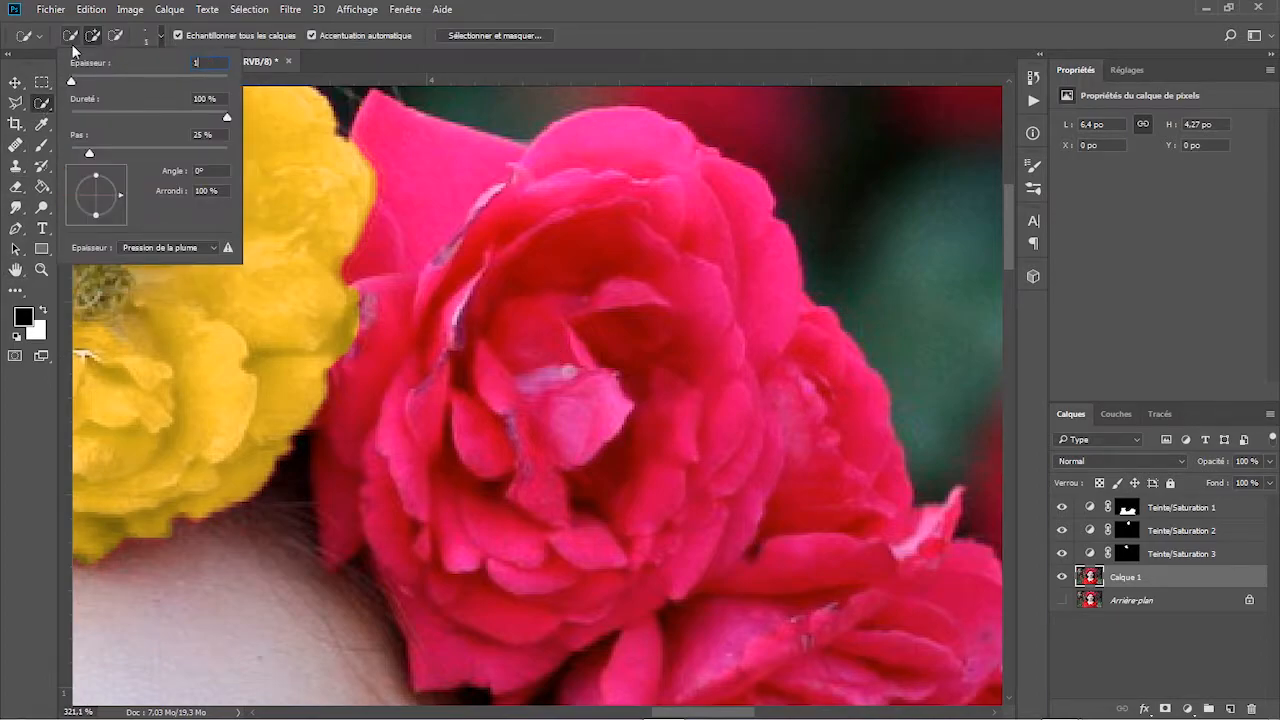
type("10")
key("Return")
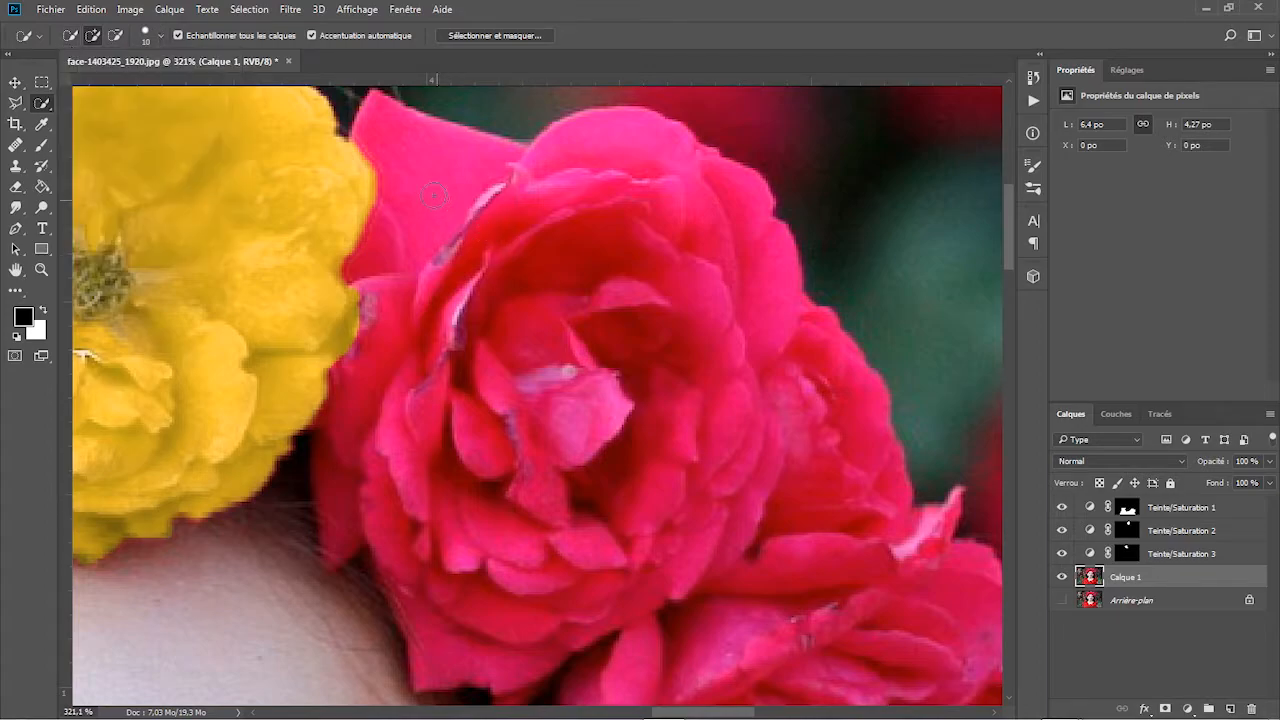
mouse_move(421, 170)
left_mouse_down()
mouse_move(488, 233)
mouse_move(519, 287)
mouse_move(555, 451)
mouse_move(485, 603)
mouse_move(688, 497)
mouse_move(816, 326)
mouse_move(717, 533)
mouse_move(683, 567)
mouse_move(876, 527)
mouse_move(822, 569)
mouse_move(608, 576)
mouse_move(510, 652)
mouse_move(487, 603)
mouse_move(338, 561)
mouse_move(334, 547)
mouse_move(332, 563)
mouse_move(326, 500)
mouse_move(344, 415)
mouse_move(456, 227)
mouse_move(514, 288)
left_mouse_up()
scroll(614, 420, "down", 3)
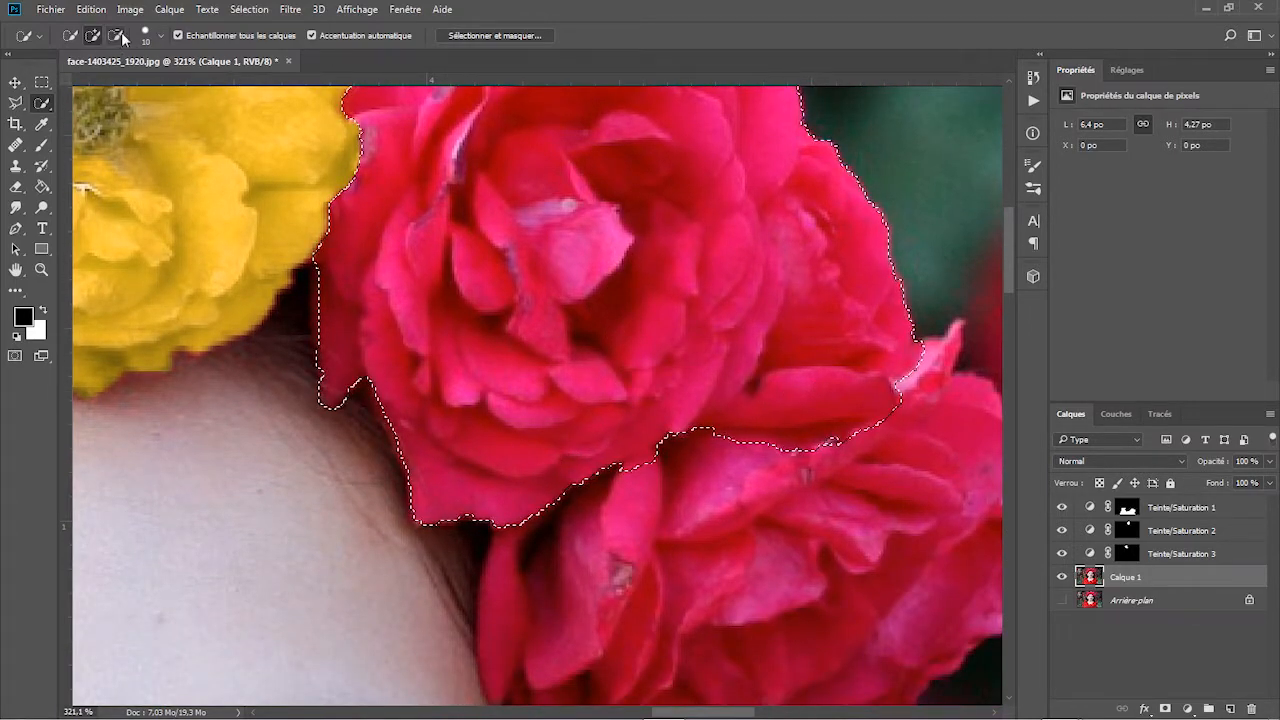
Step: Correct the selection's lower border with the neighbouring rose using a 5 px brush, subtracting that rose's petals
left_click(162, 36)
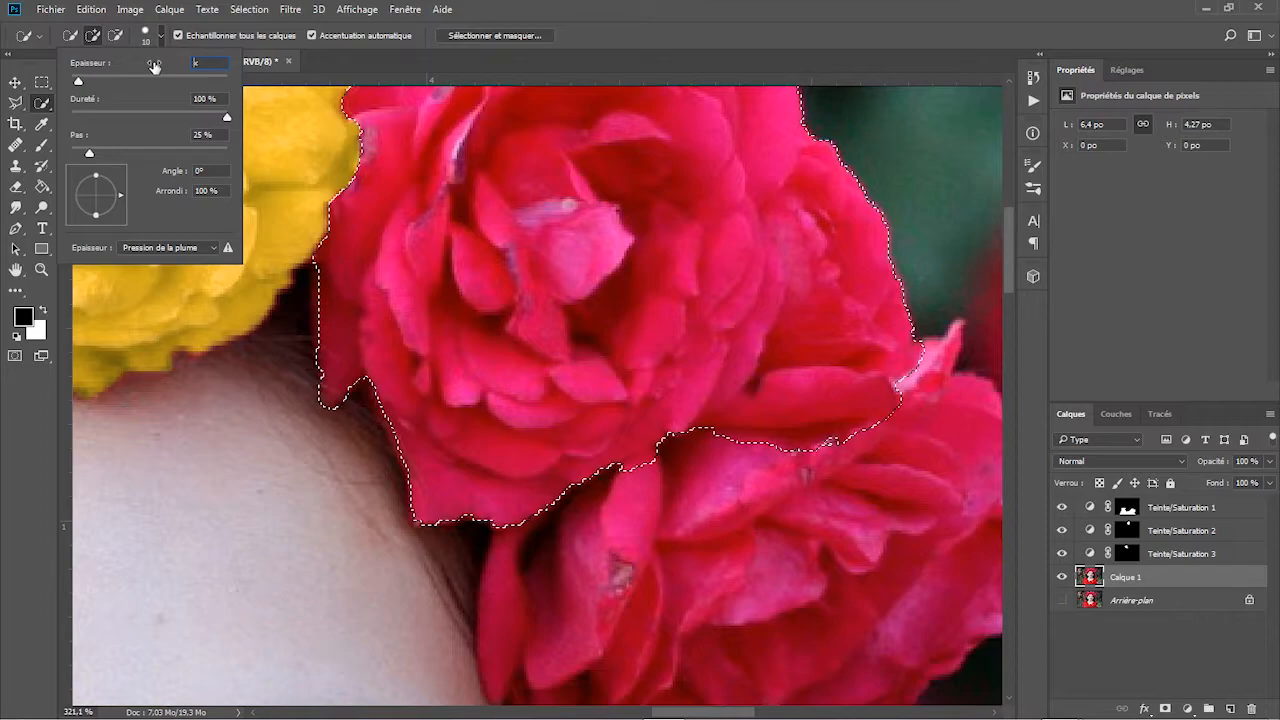
type("5")
key("Return")
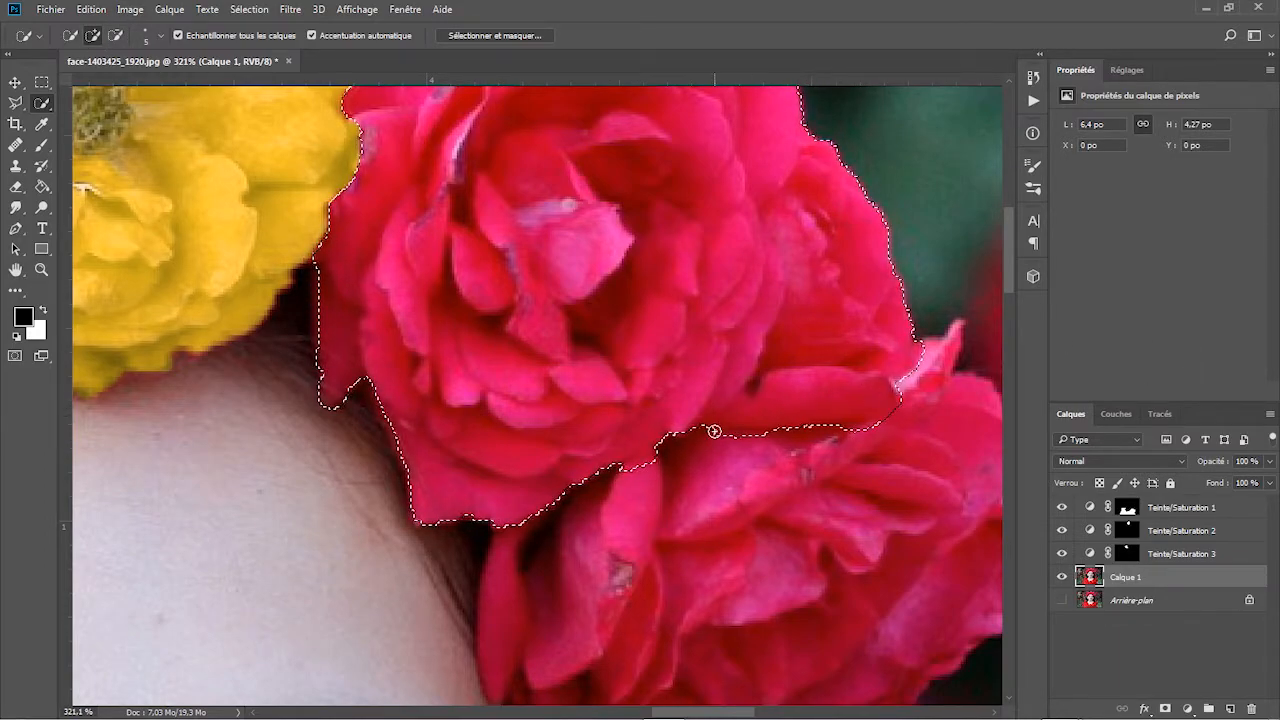
left_click(115, 35)
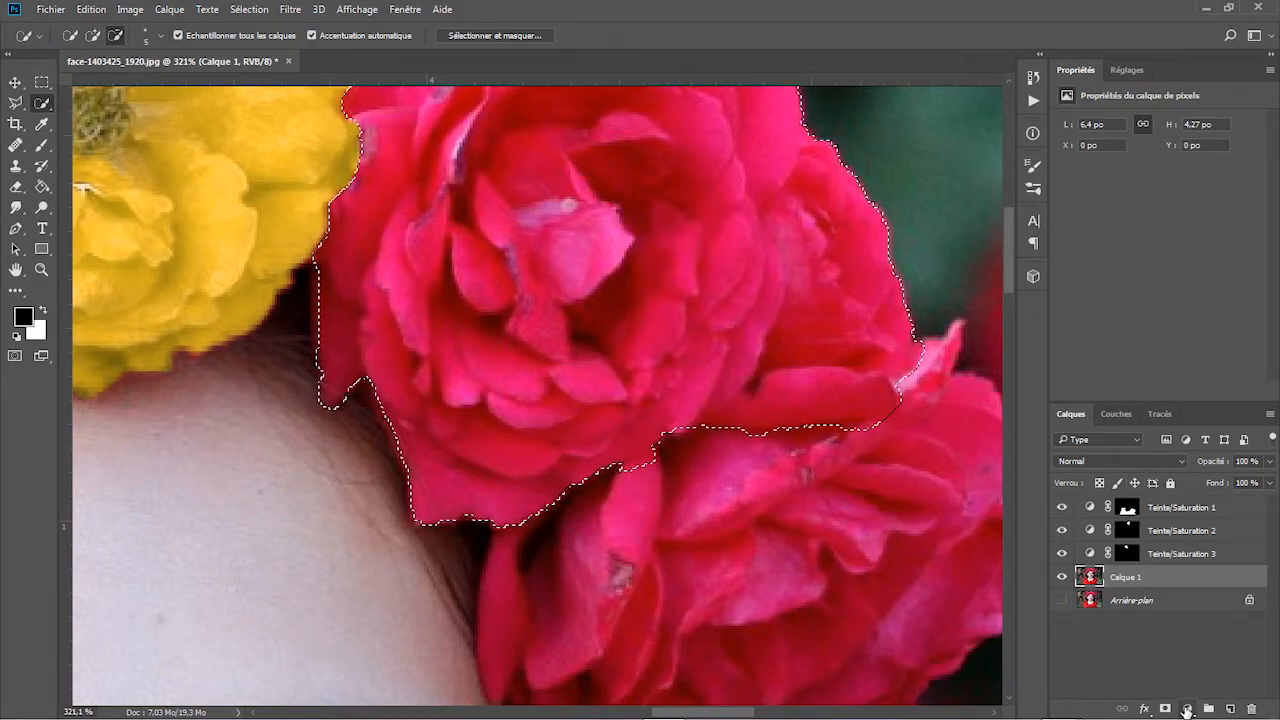
Step: Expand the rose's selection slightly in Sélectionner et masquer with a +12 % edge shift
left_click(484, 38)
left_click_drag(1140, 524, 1145, 525)
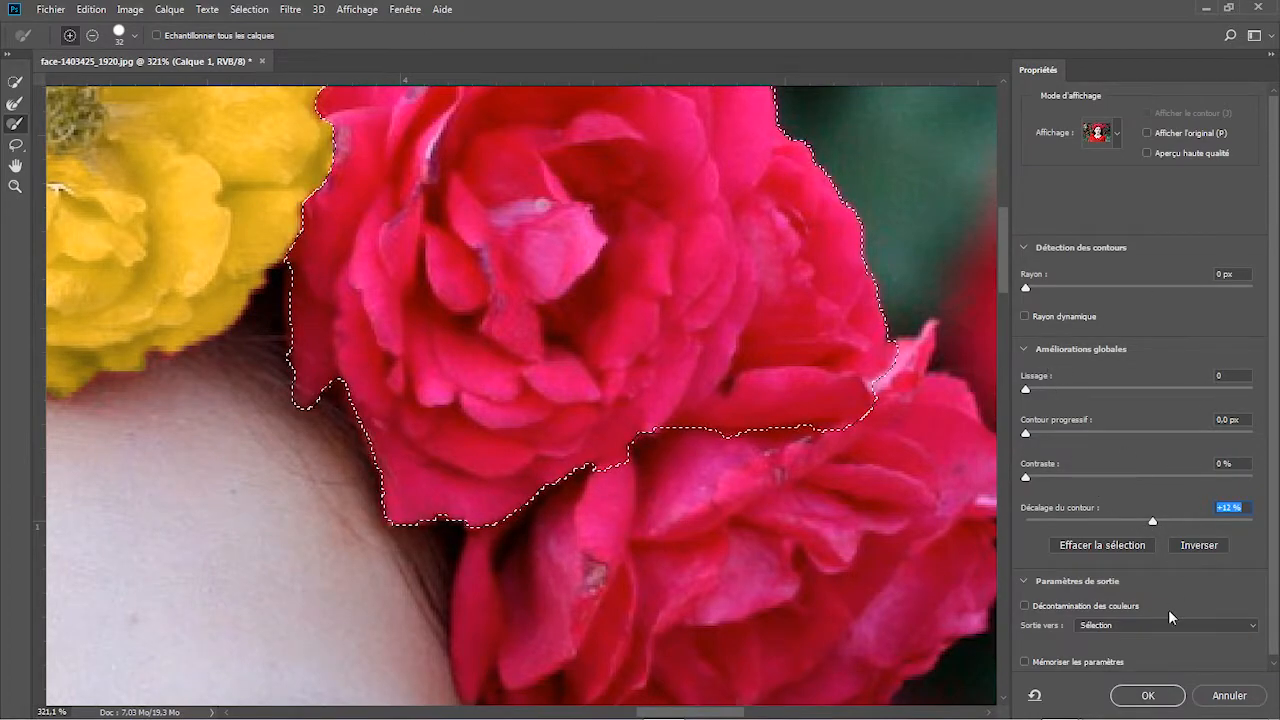
left_click(1146, 695)
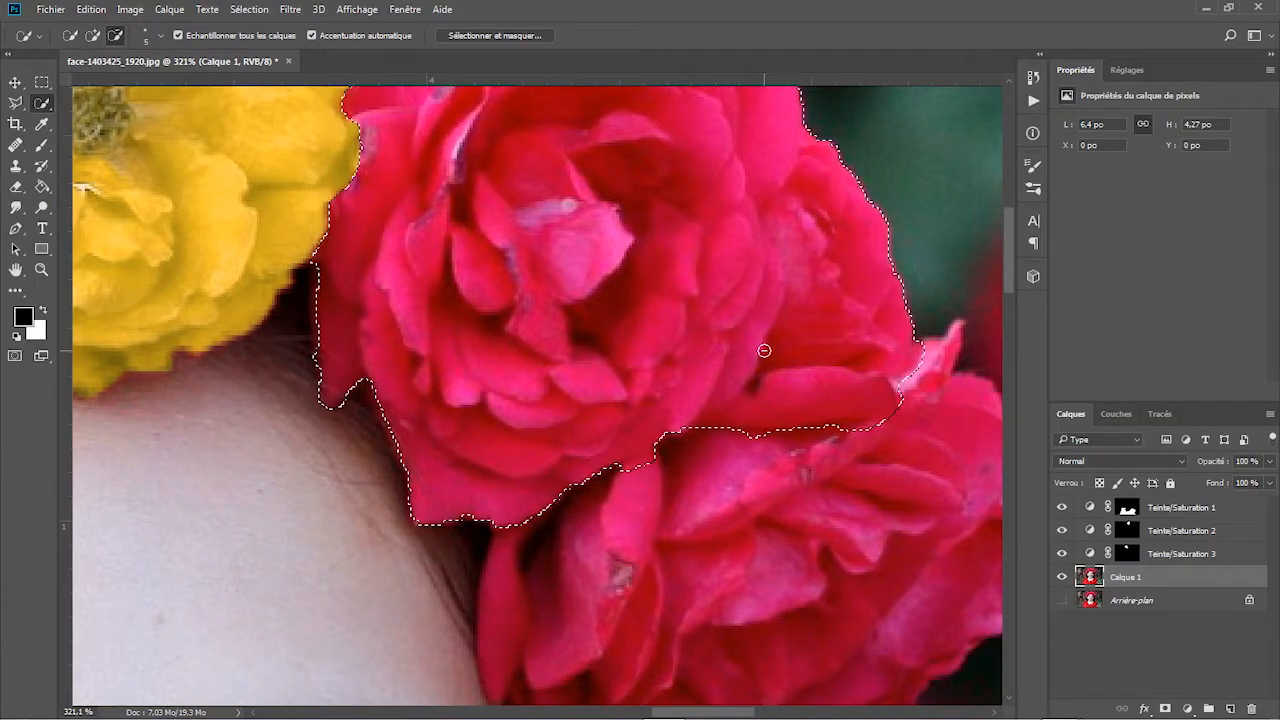
Step: Clean the selection's lower border in Sélectionner et masquer on the Sur noir view, adding and subtracting petal edges with a 5 px brush
left_click(486, 36)
left_click(1100, 133)
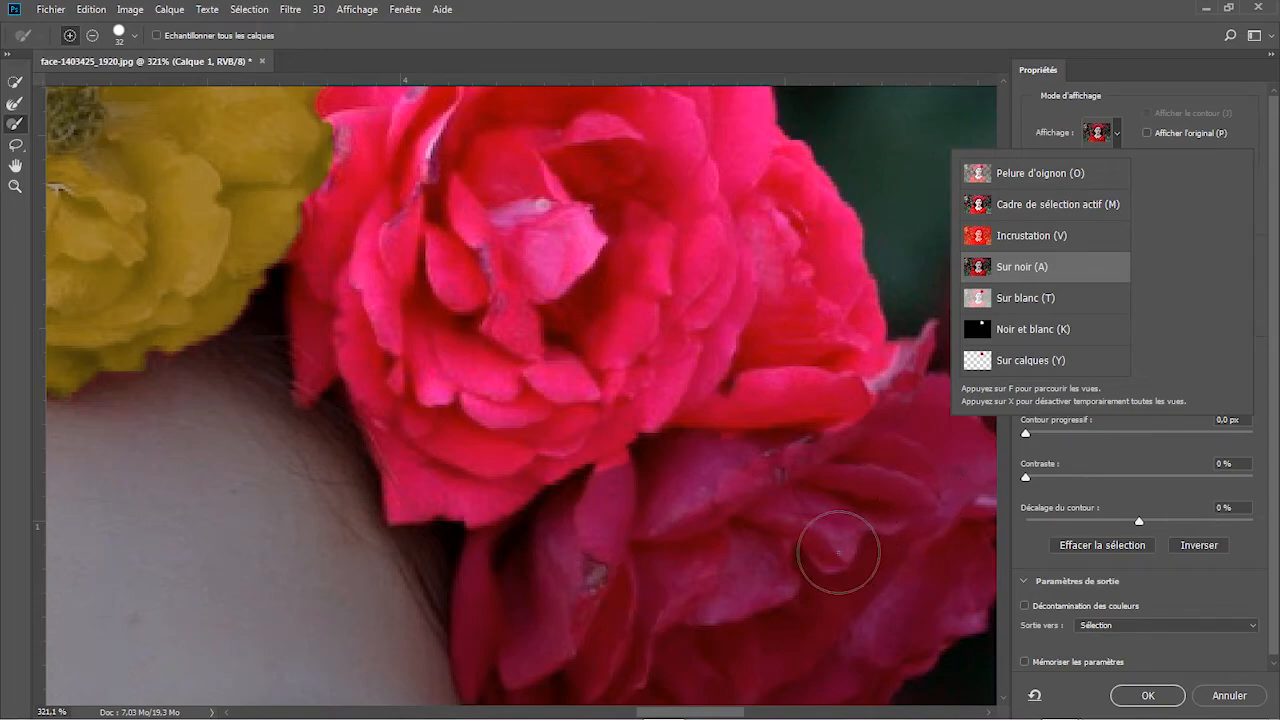
left_click(135, 36)
type("5")
key("Return")
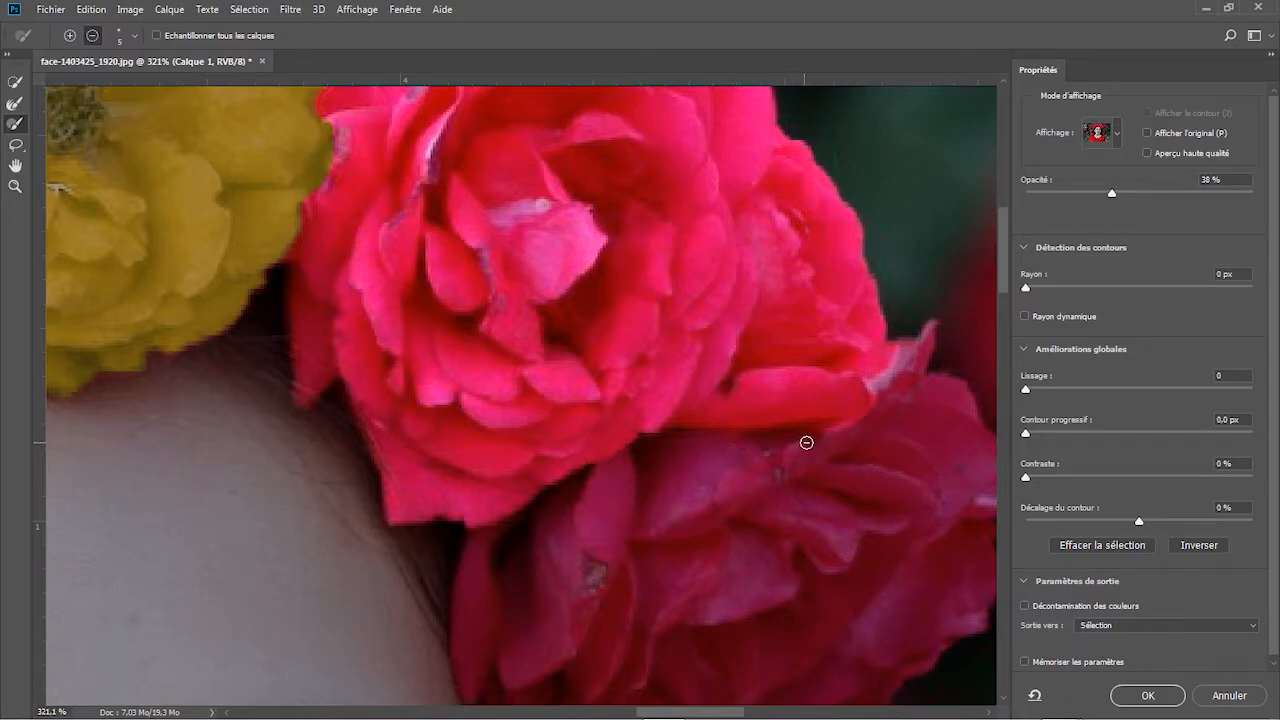
left_click(69, 35)
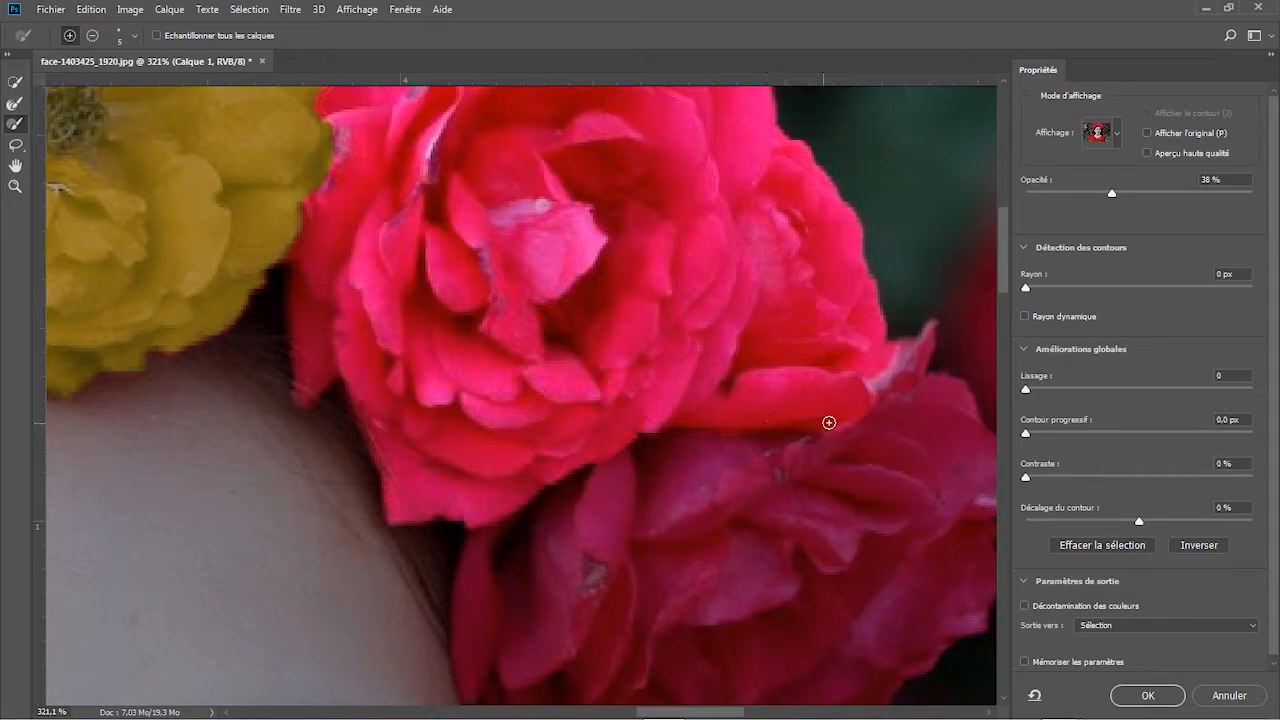
left_click(92, 35)
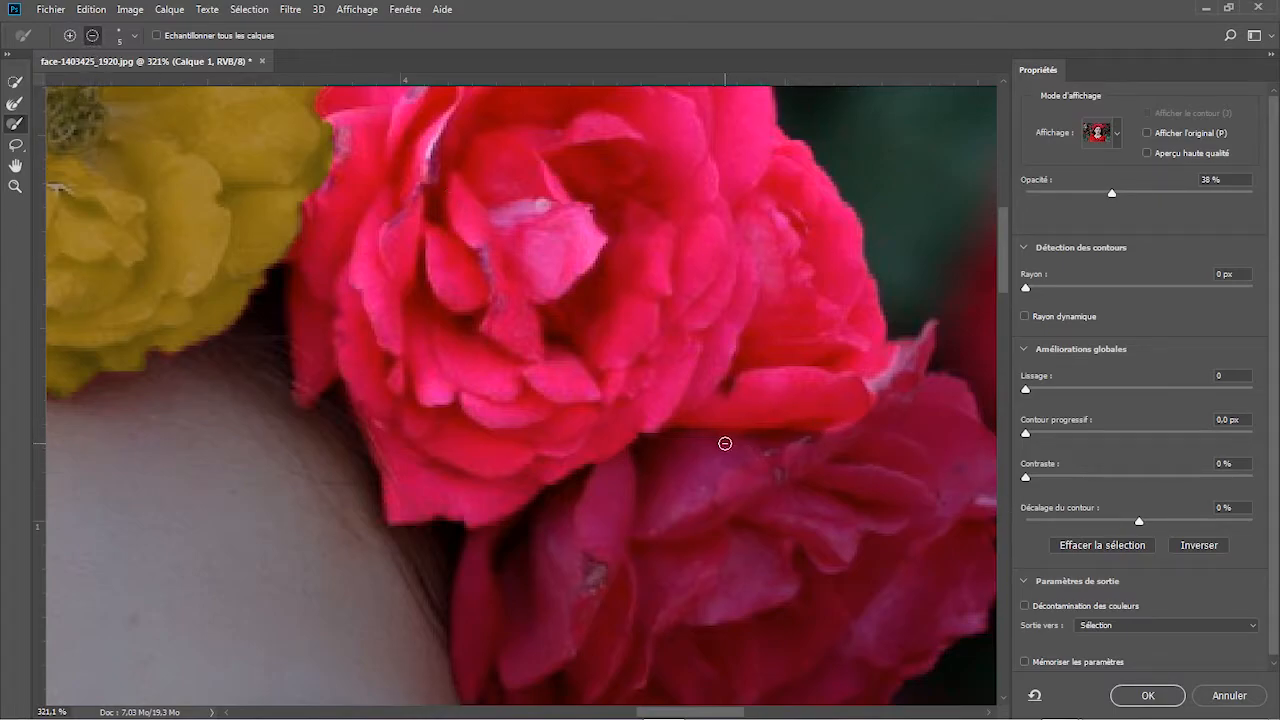
left_click(1148, 696)
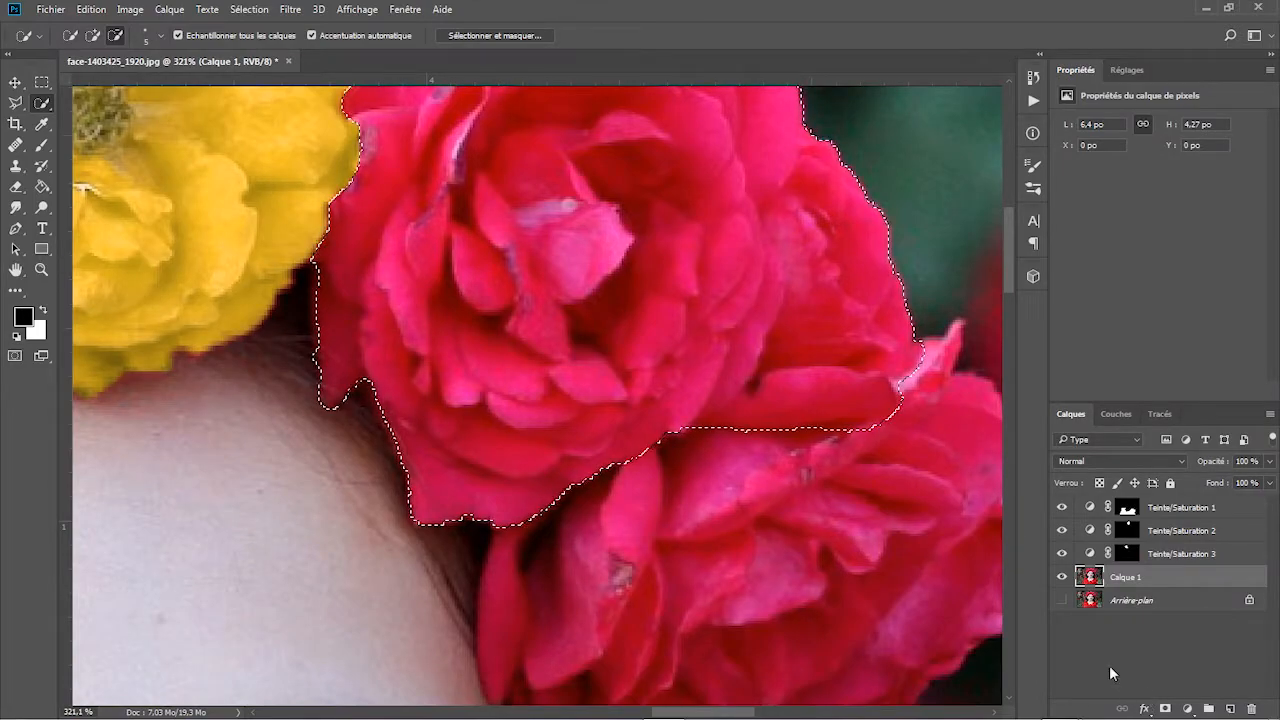
Step: Create a Teinte/Saturation adjustment masked to the selected rose, targeting Rouges by sampling its petals
left_click_drag(1007, 271, 1008, 251)
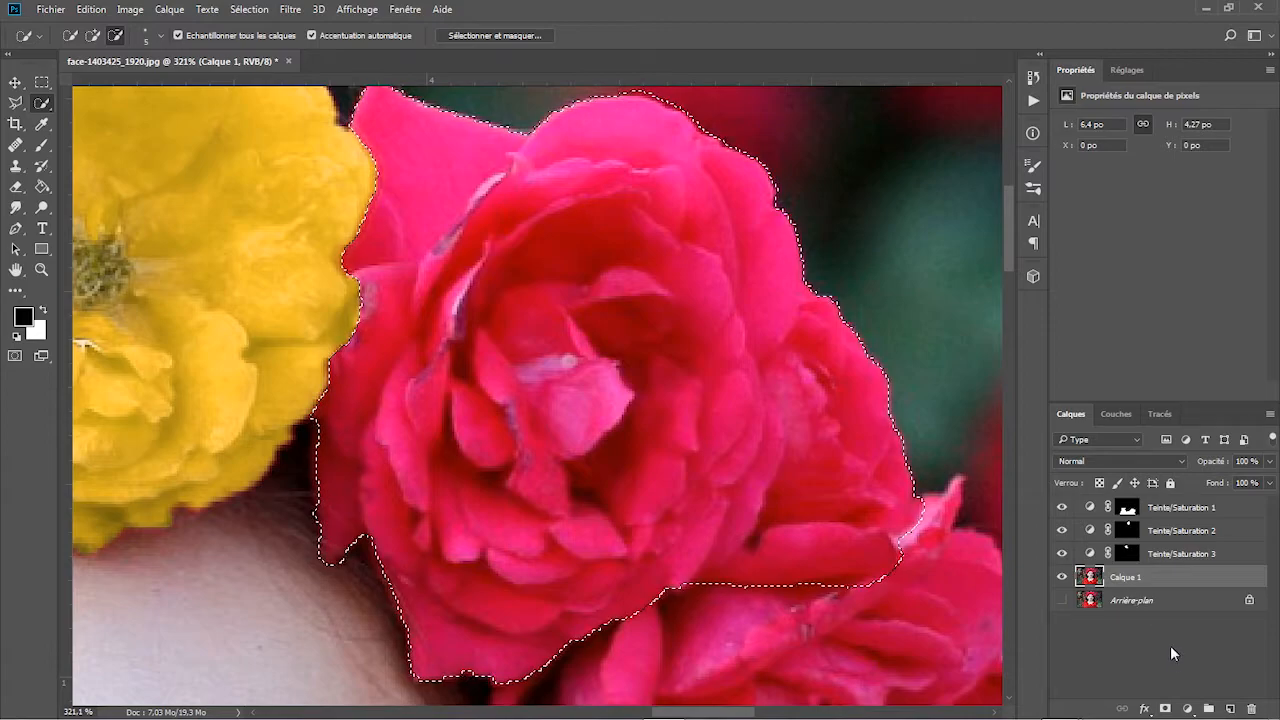
left_click(1187, 708)
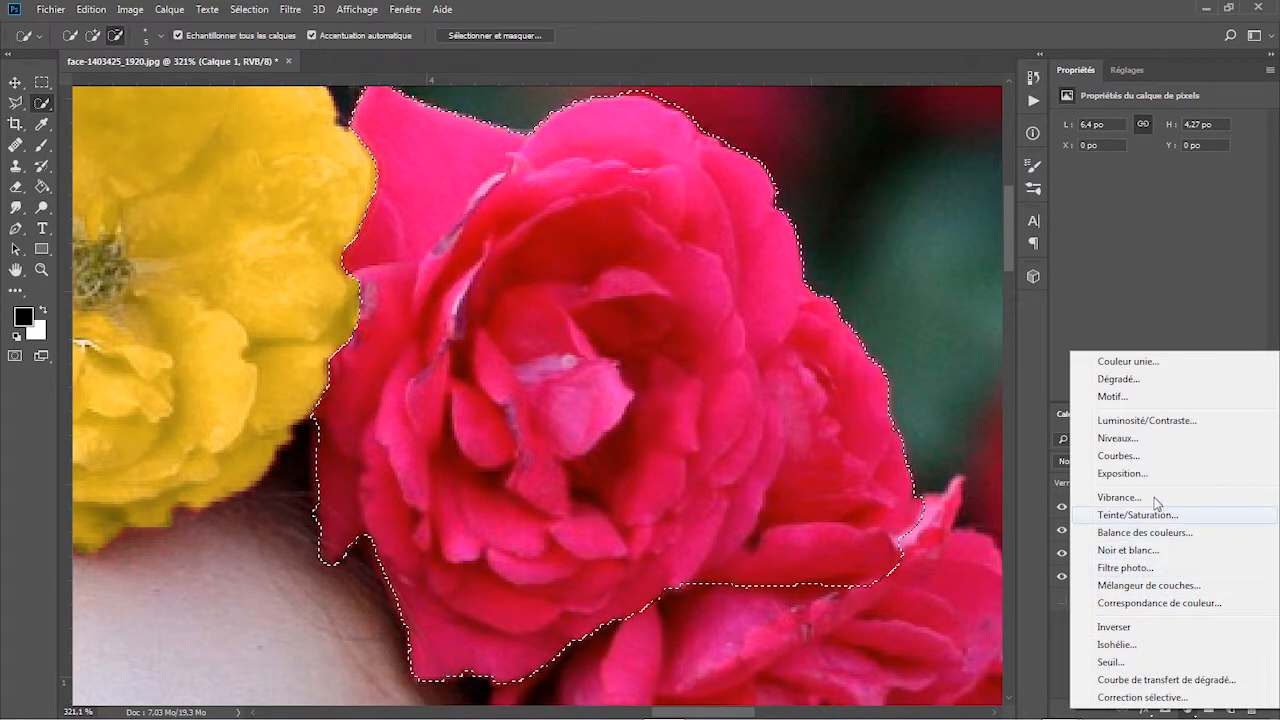
left_click(1138, 514)
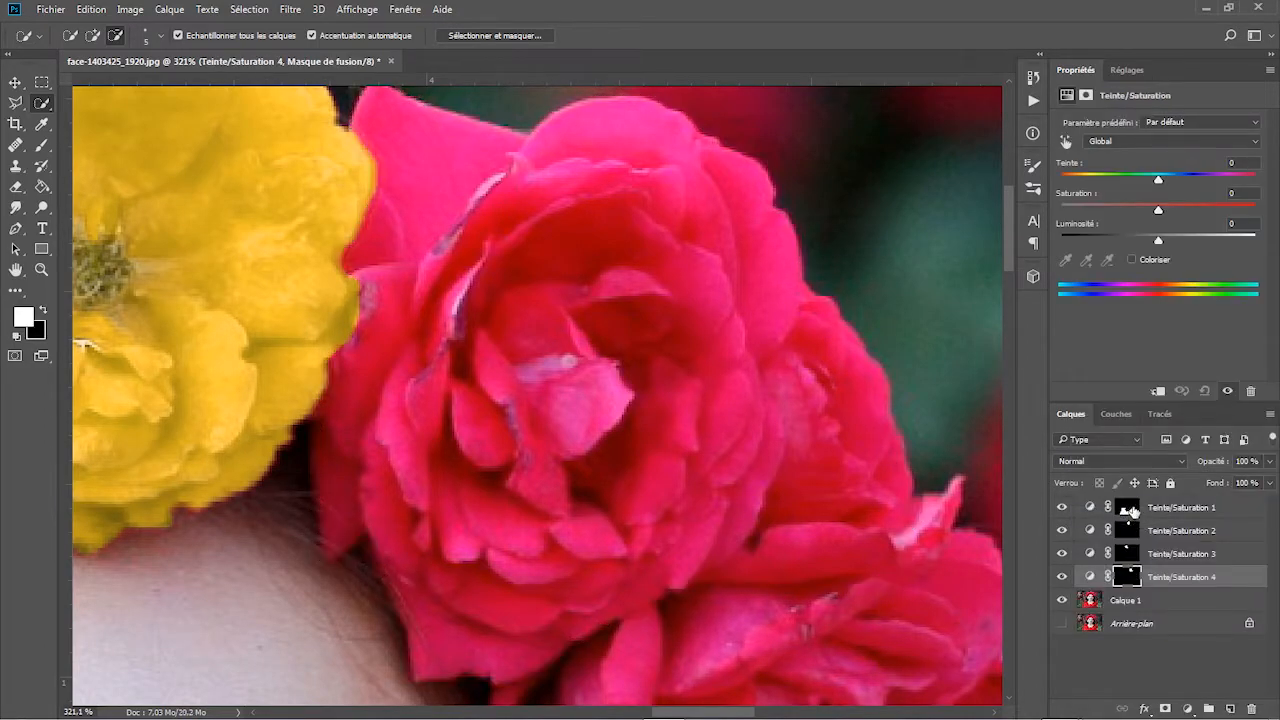
left_click(1065, 143)
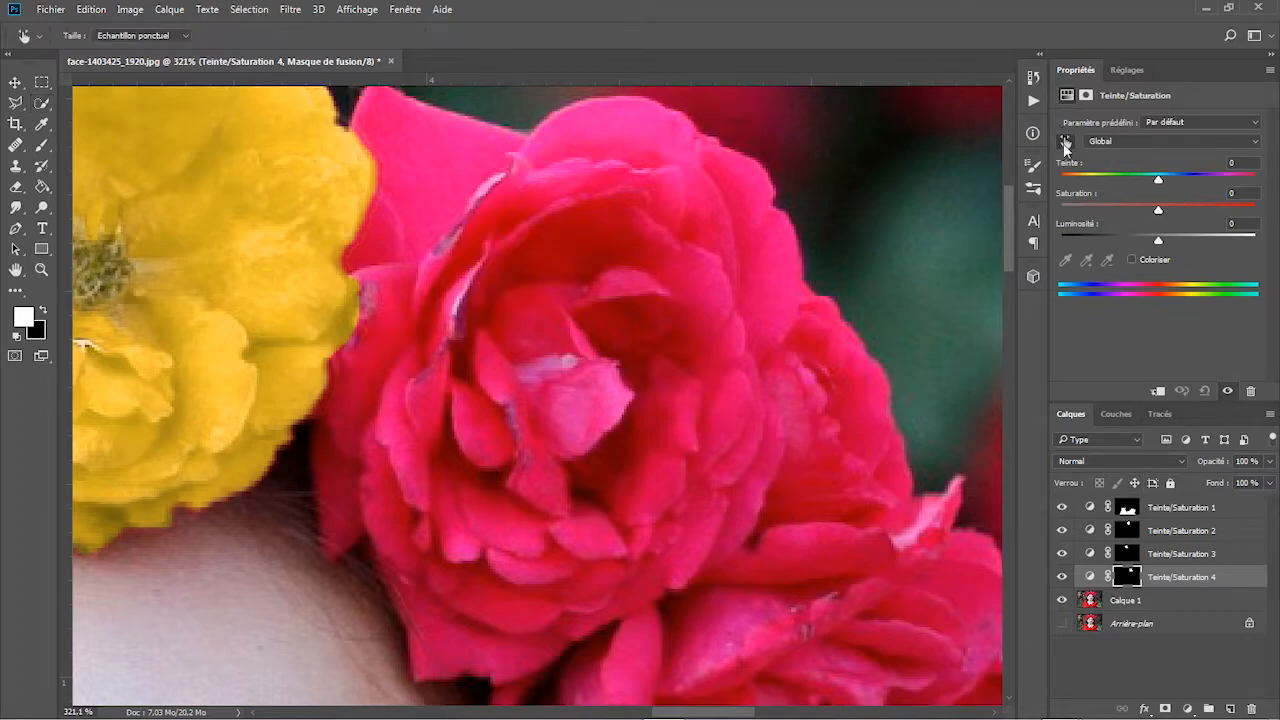
left_click(709, 273)
Step: Try a blue rose with Rouges saturation +5, luminosity +3 and hue shifted to -109, then -121
left_click_drag(1158, 179, 1088, 180)
left_click_drag(1158, 207, 1164, 209)
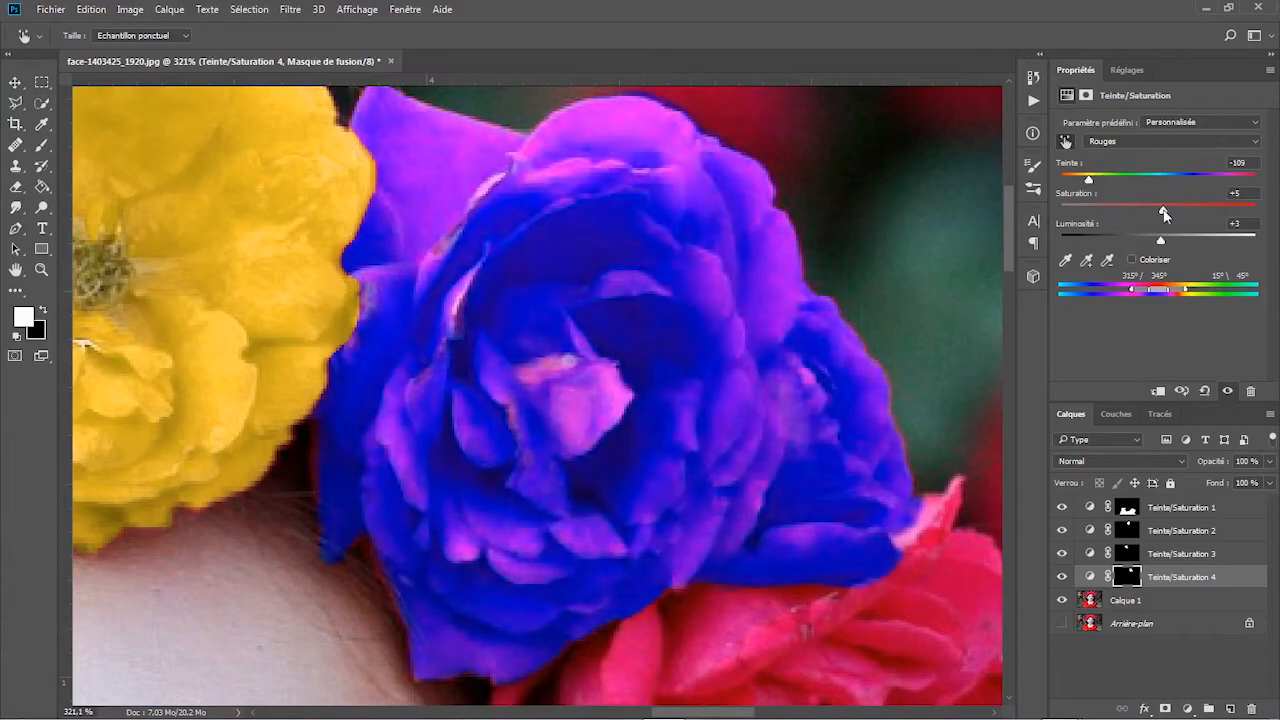
left_click(43, 268)
left_click(485, 35)
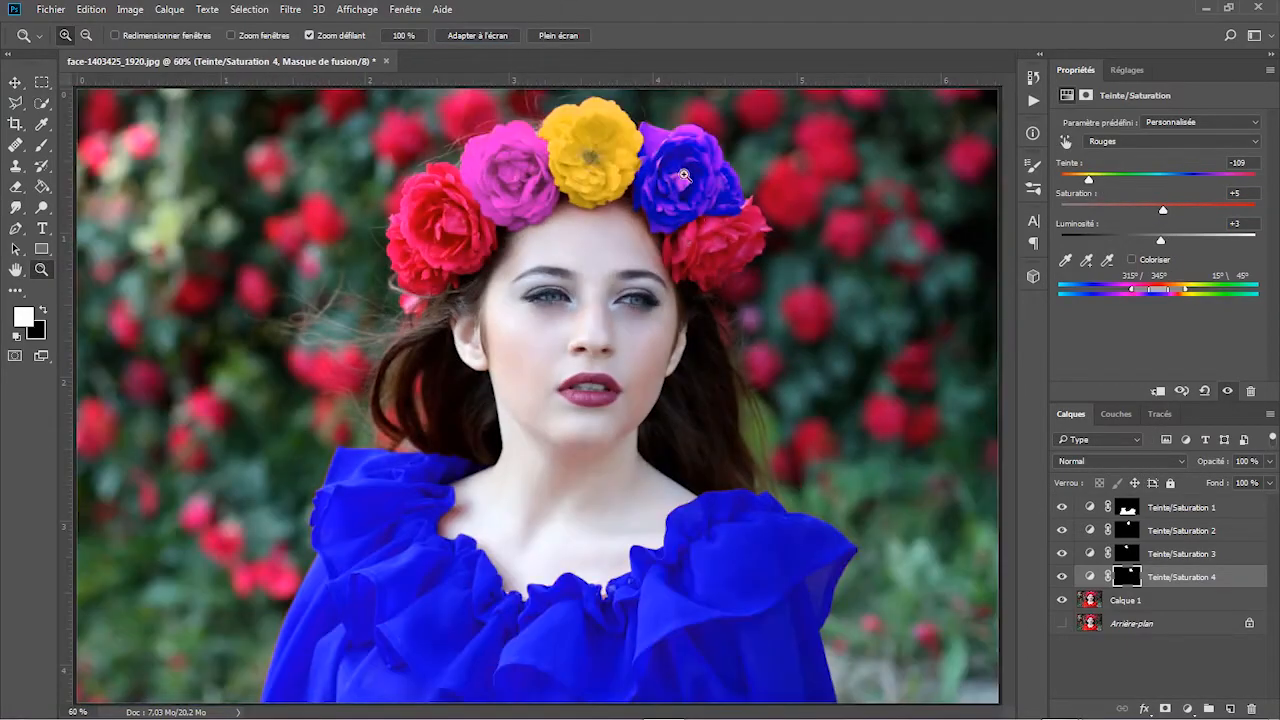
mouse_move(1088, 179)
left_mouse_down()
mouse_move(1070, 179)
mouse_move(1232, 184)
mouse_move(1083, 184)
left_mouse_up()
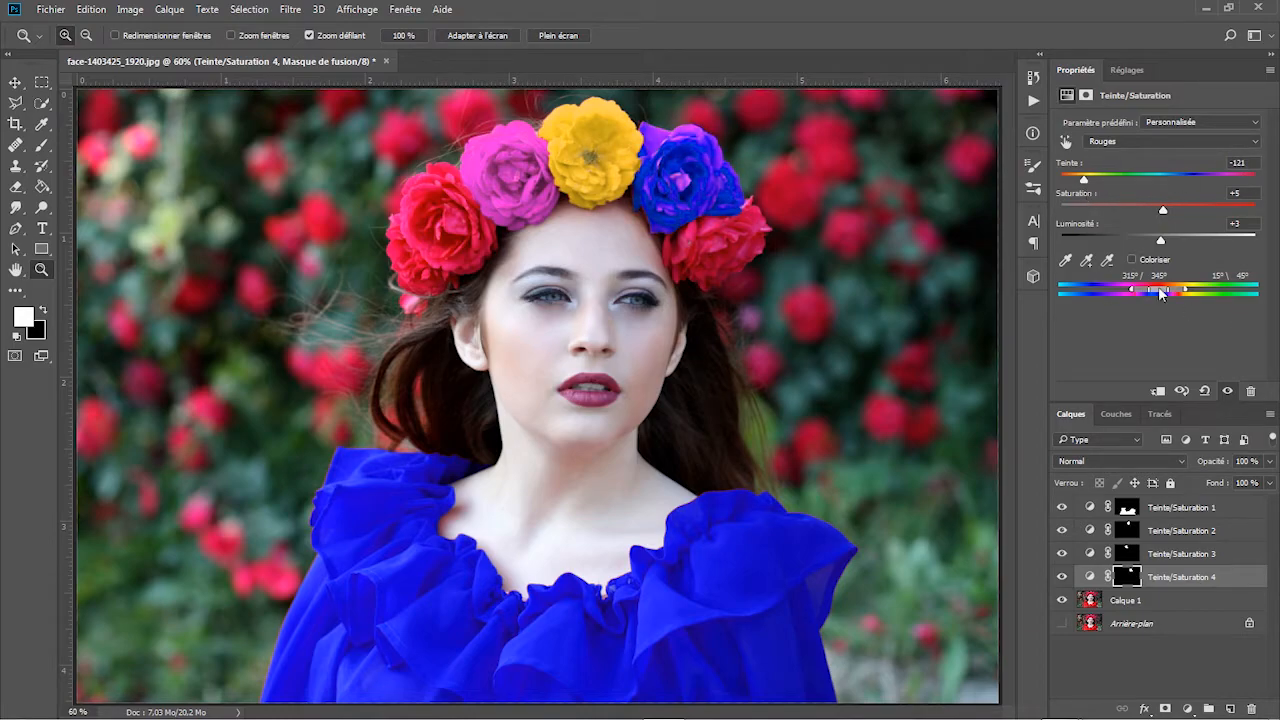
Step: Try a muted dark purple on the rose with hue -13, saturation -26 and luminosity -28
left_click_drag(1155, 218, 1142, 181)
mouse_move(1138, 240)
left_mouse_down()
mouse_move(1113, 240)
mouse_move(1161, 210)
mouse_move(1101, 180)
mouse_move(1174, 239)
mouse_move(1131, 242)
left_mouse_up()
scroll(1252, 163, "up", 10)
scroll(1252, 163, "down", 20)
scroll(1252, 163, "up", 20)
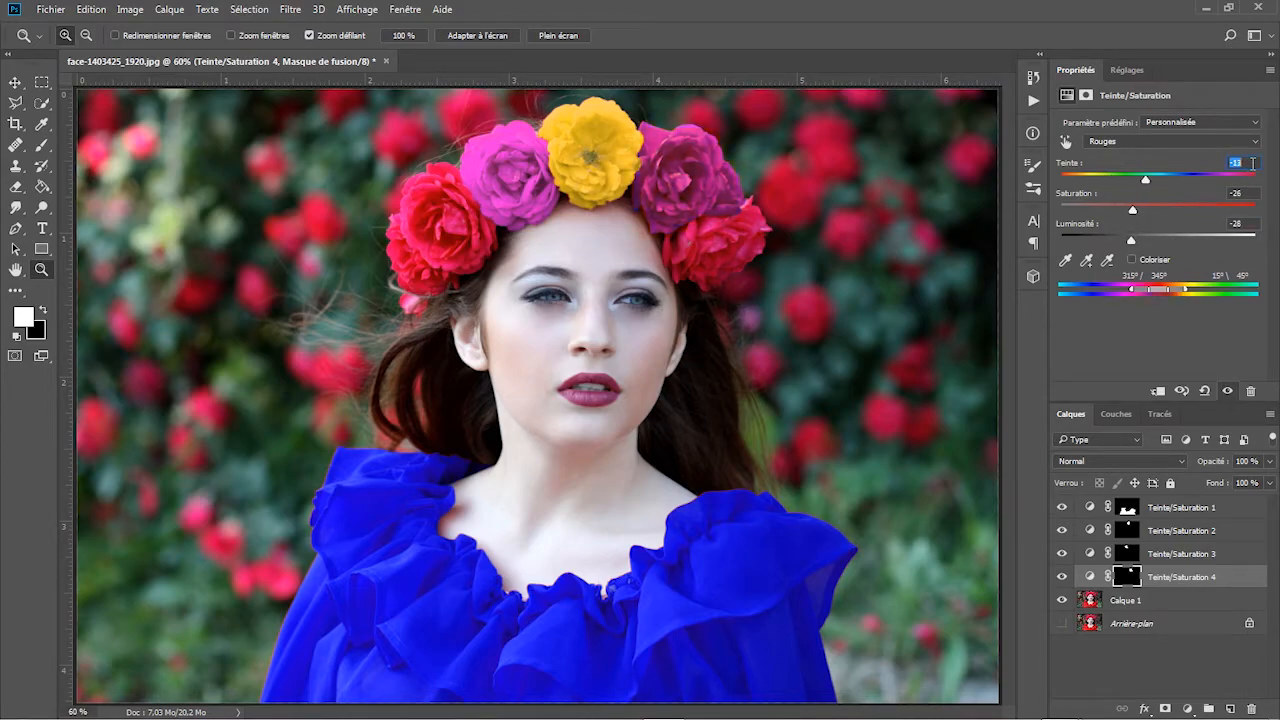
Step: Turn the rose pale green with hue +164, saturation +6 and luminosity +80, widening the affected color range to 275°/300° through 30°/45°
scroll(1252, 163, "up", 3)
key("Tab")
type("0")
key("Tab")
type("0")
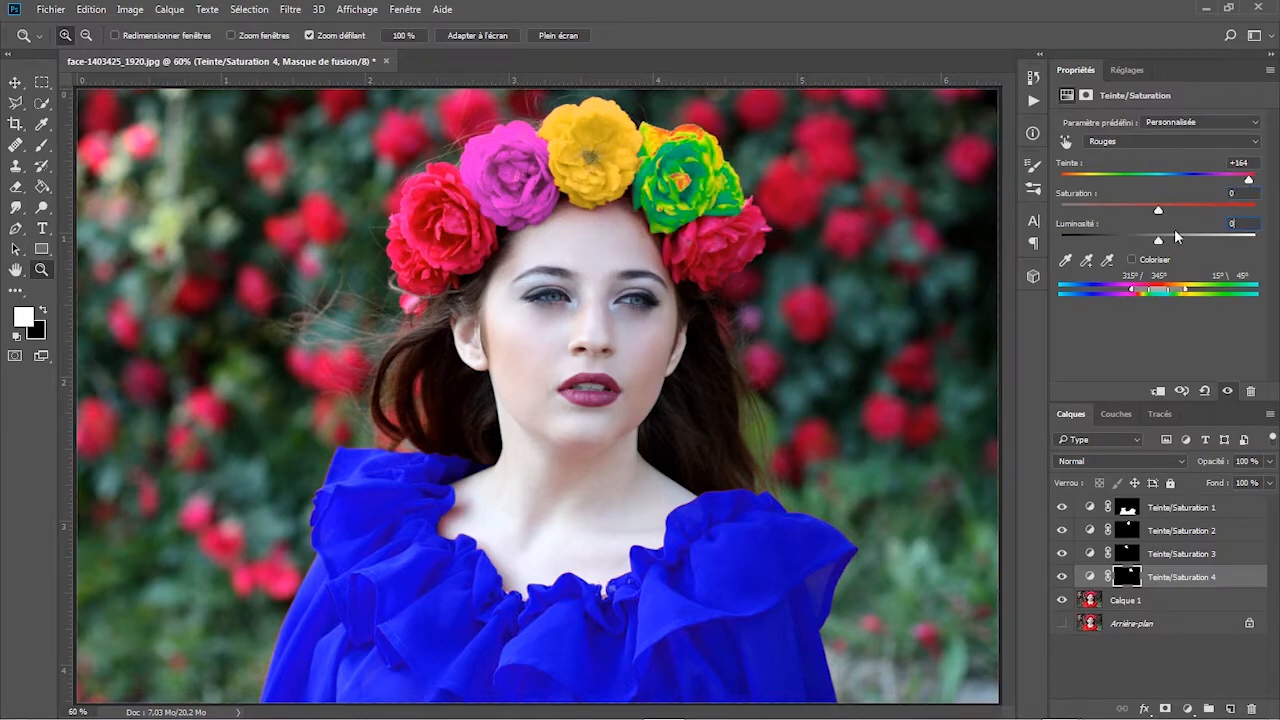
left_click_drag(1158, 240, 1237, 242)
mouse_move(1157, 292)
left_mouse_down()
mouse_move(1118, 295)
mouse_move(1153, 296)
left_mouse_up()
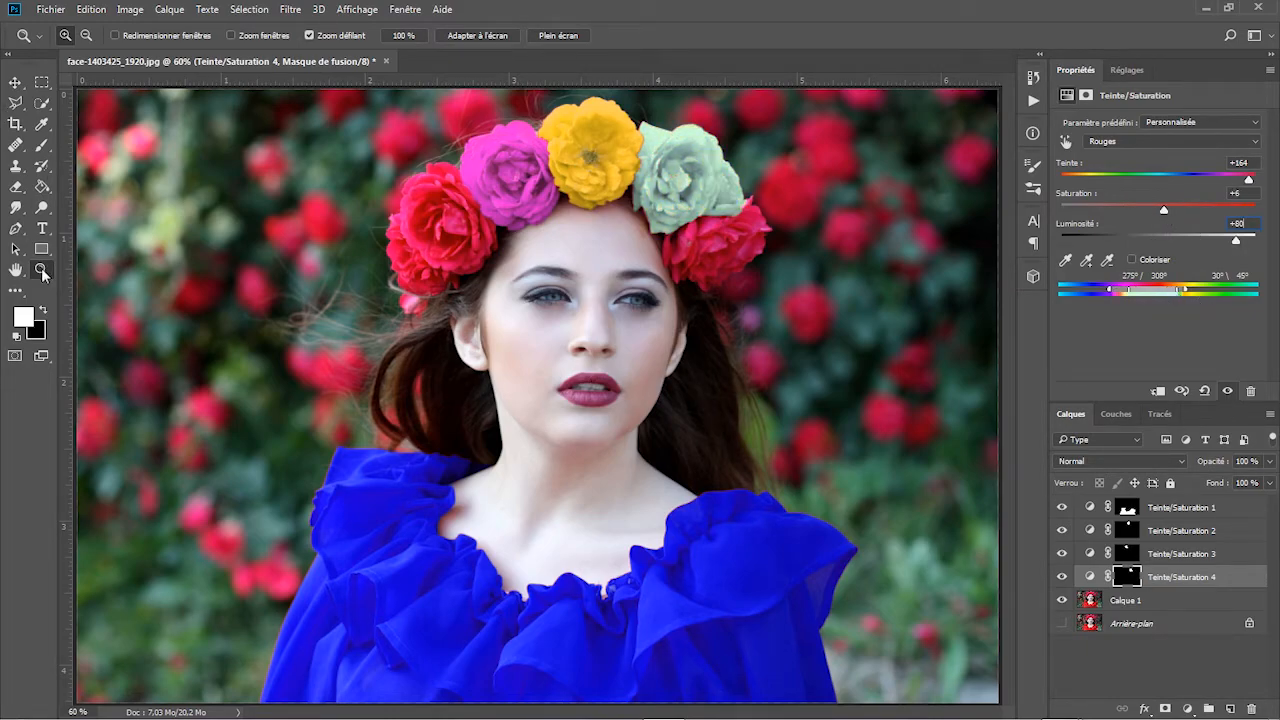
Step: Expand the layer mask of the pale green rose's Teinte/Saturation adjustment with a contour shift of +51 %, and check its edge
left_click_drag(663, 174, 740, 176)
left_click_drag(1011, 301, 1013, 285)
left_click_drag(668, 549, 700, 549)
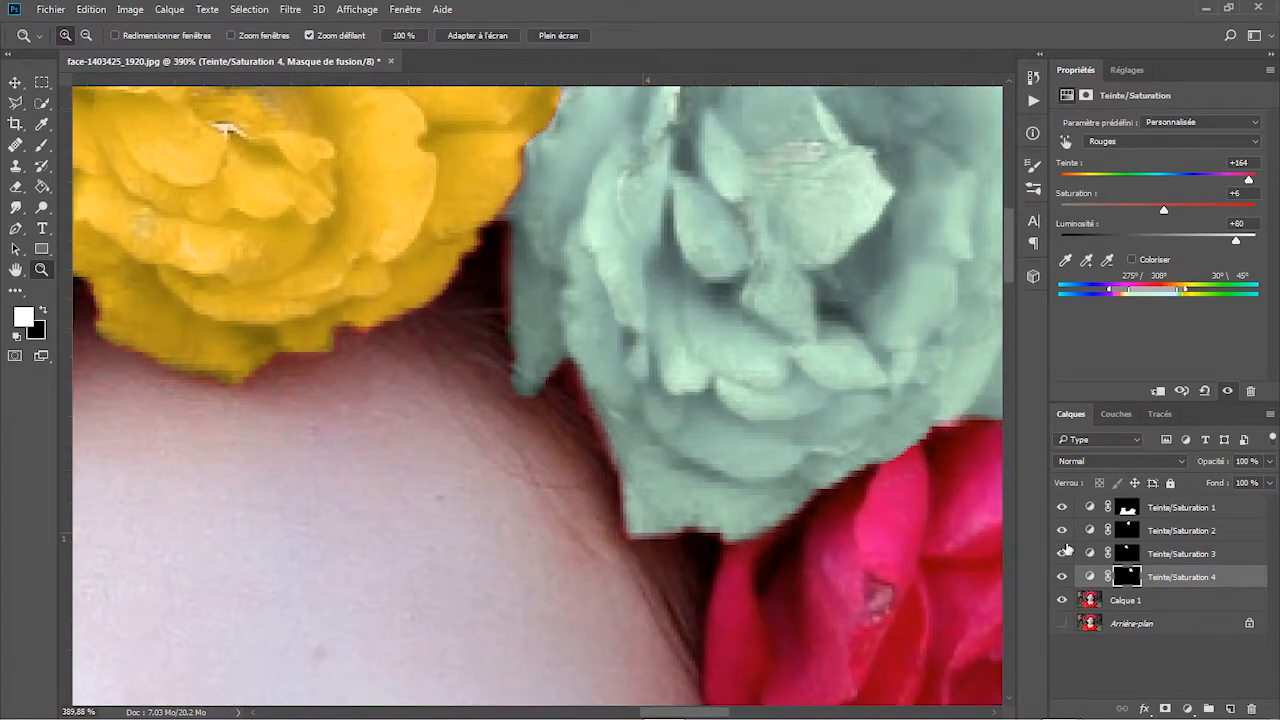
left_click(1128, 580)
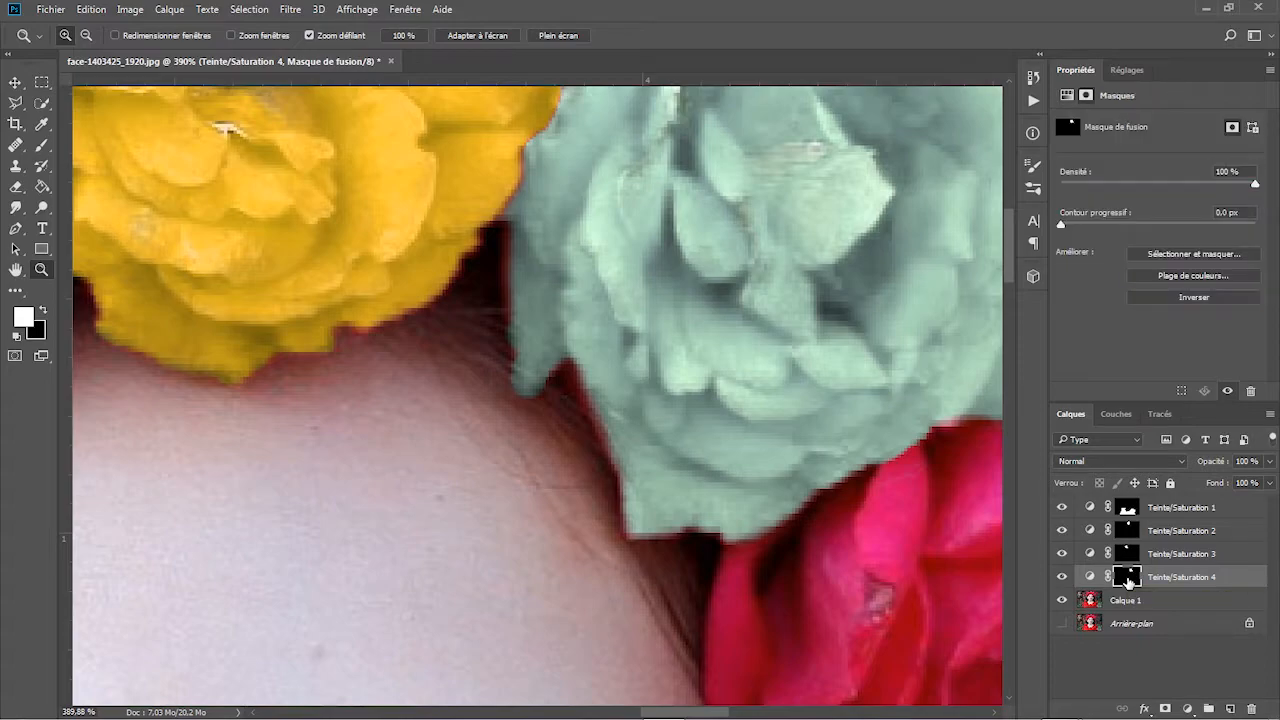
left_click(41, 105)
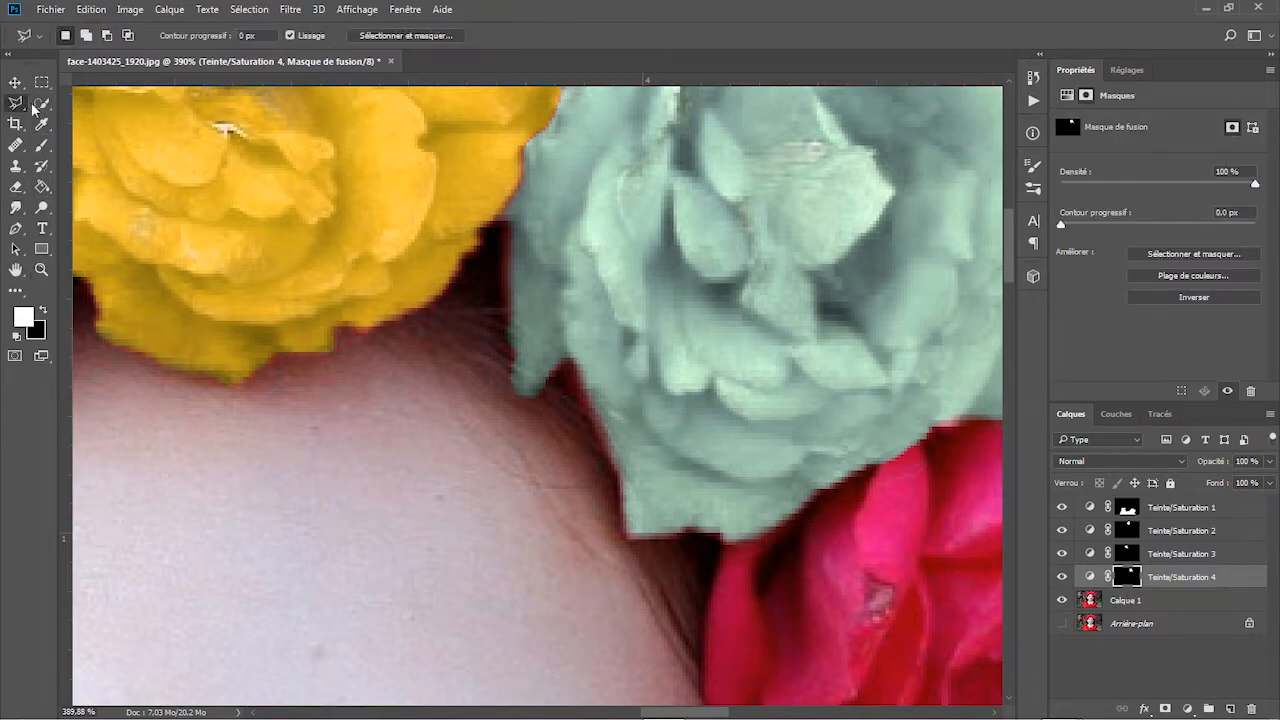
left_click(487, 36)
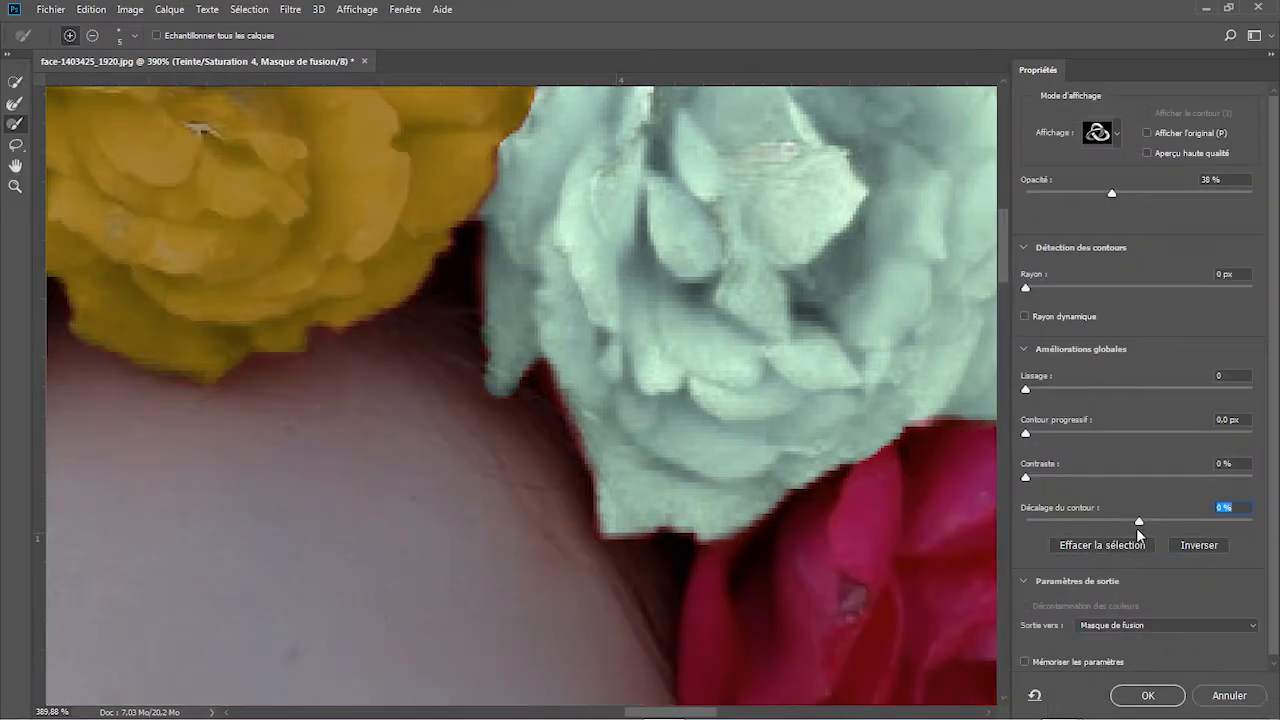
left_click_drag(1139, 524, 1198, 525)
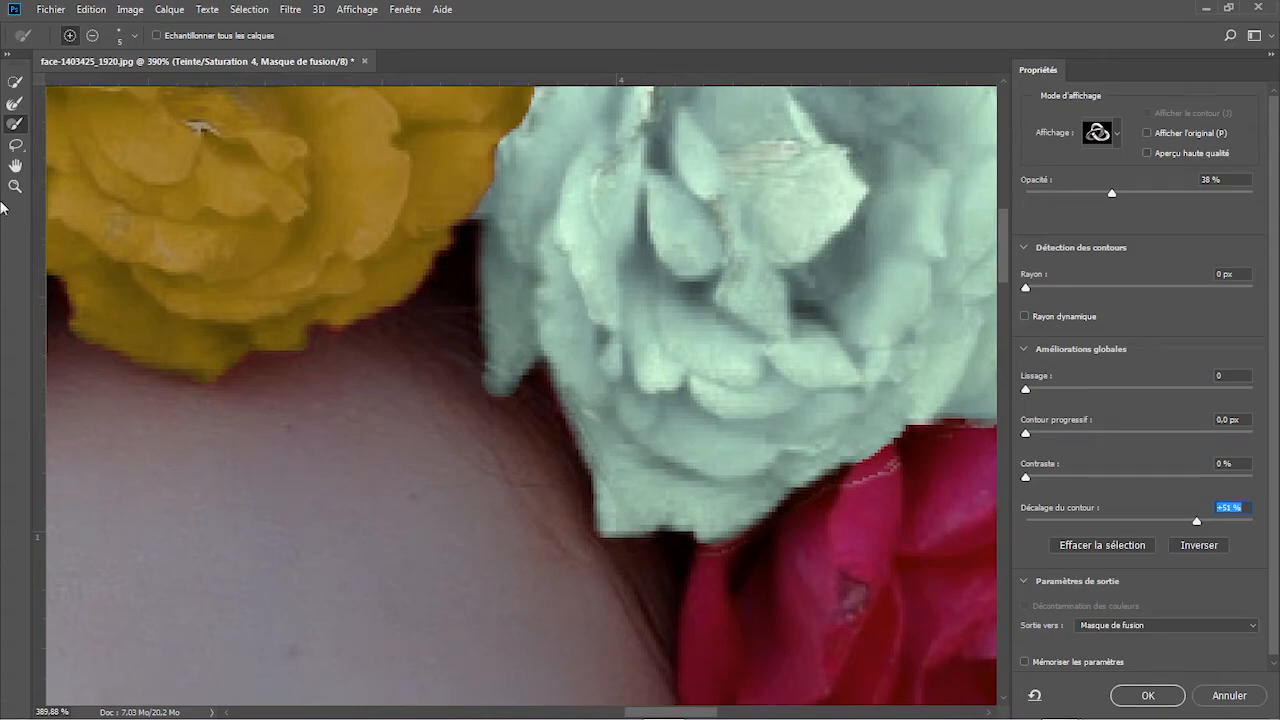
key("z")
left_click(477, 35)
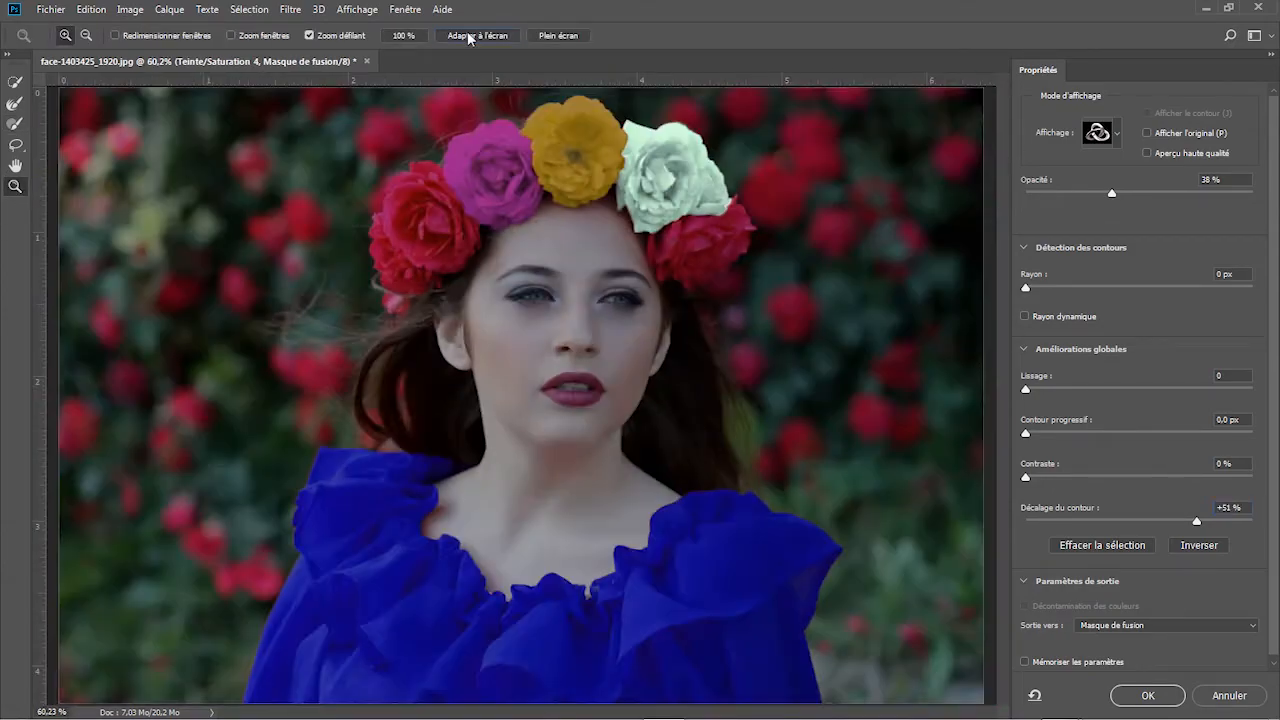
left_click_drag(641, 191, 760, 298)
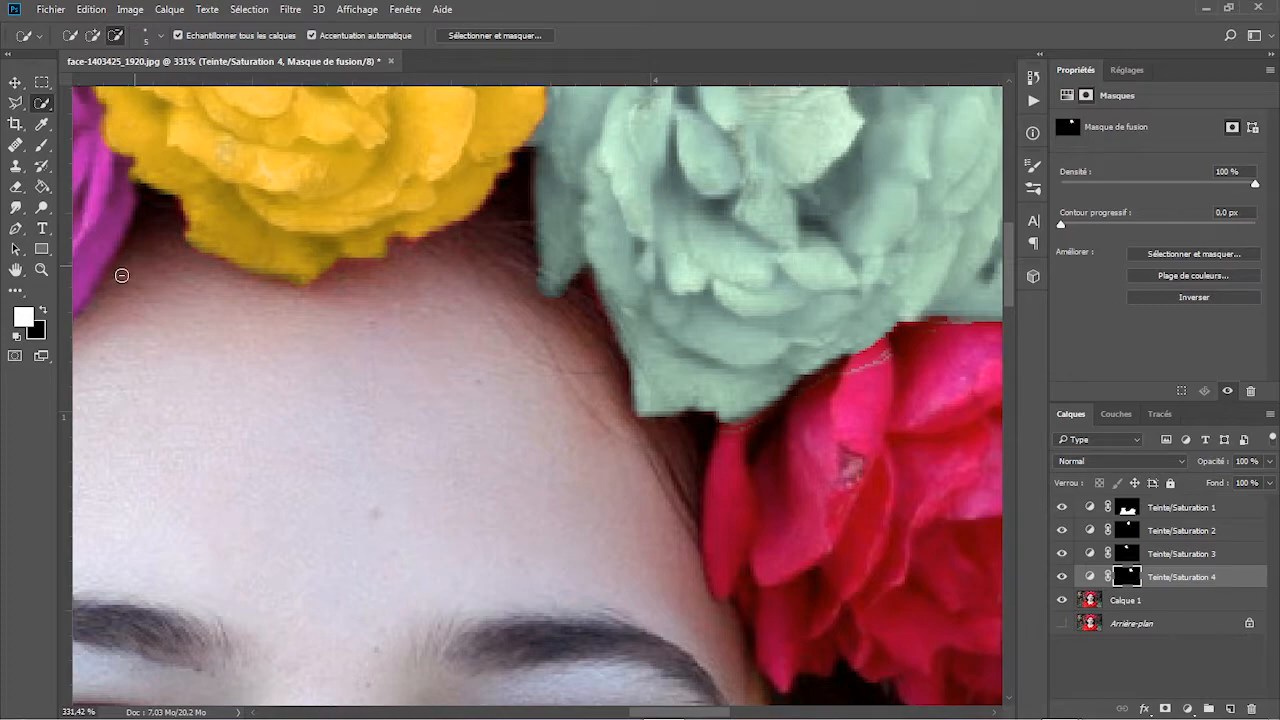
left_click(41, 269)
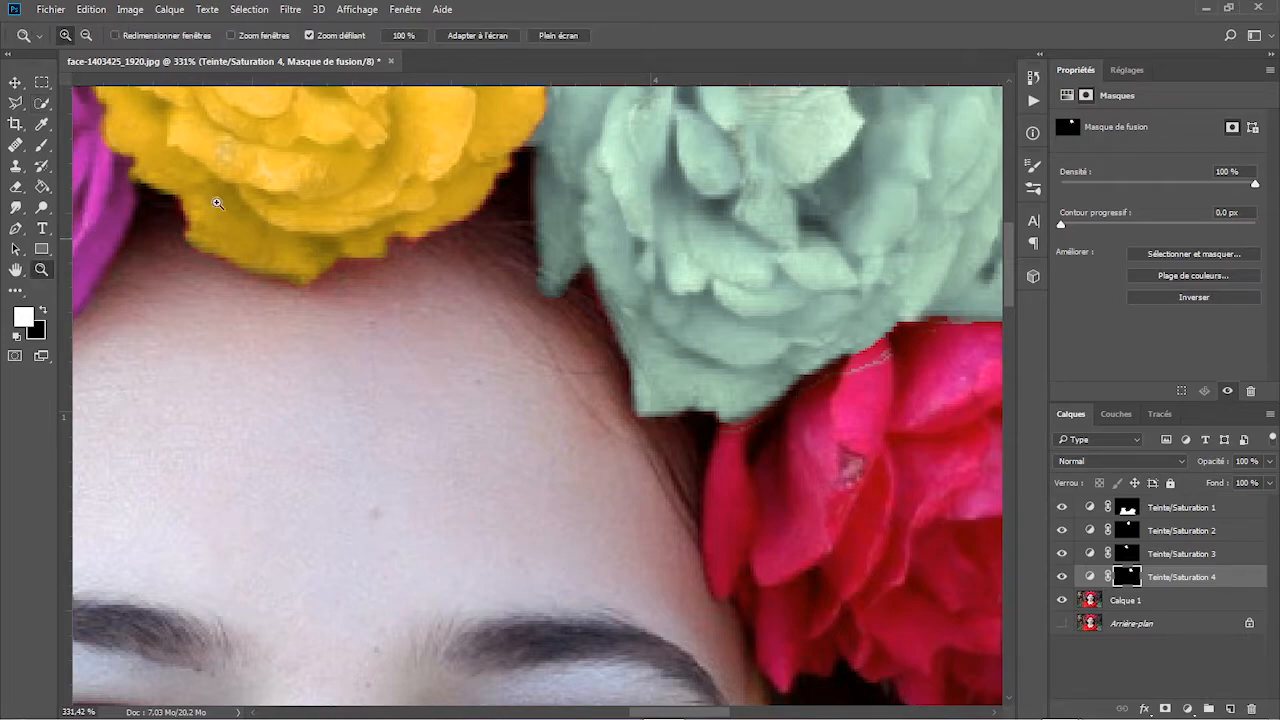
left_click(478, 36)
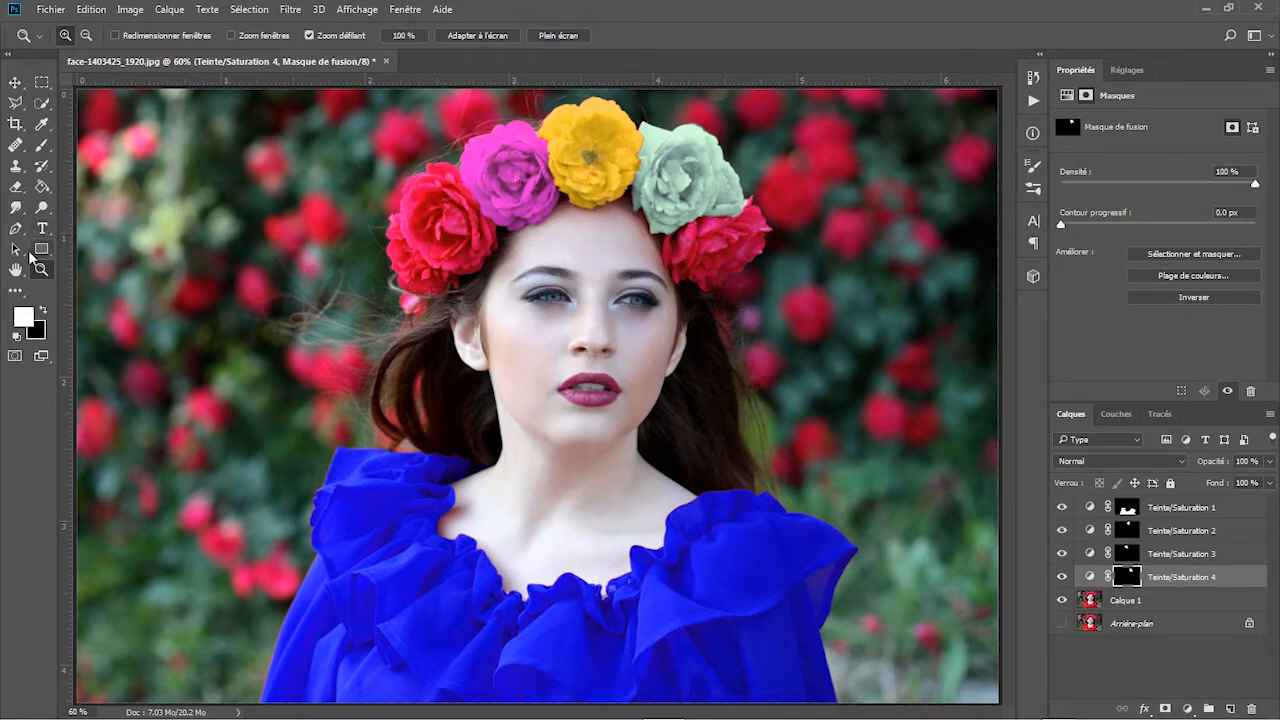
Step: Quick-select the large red rose beside the magenta one on Calque 1, adding with a 10 px brush
left_click(1125, 600)
left_click_drag(520, 326, 529, 329)
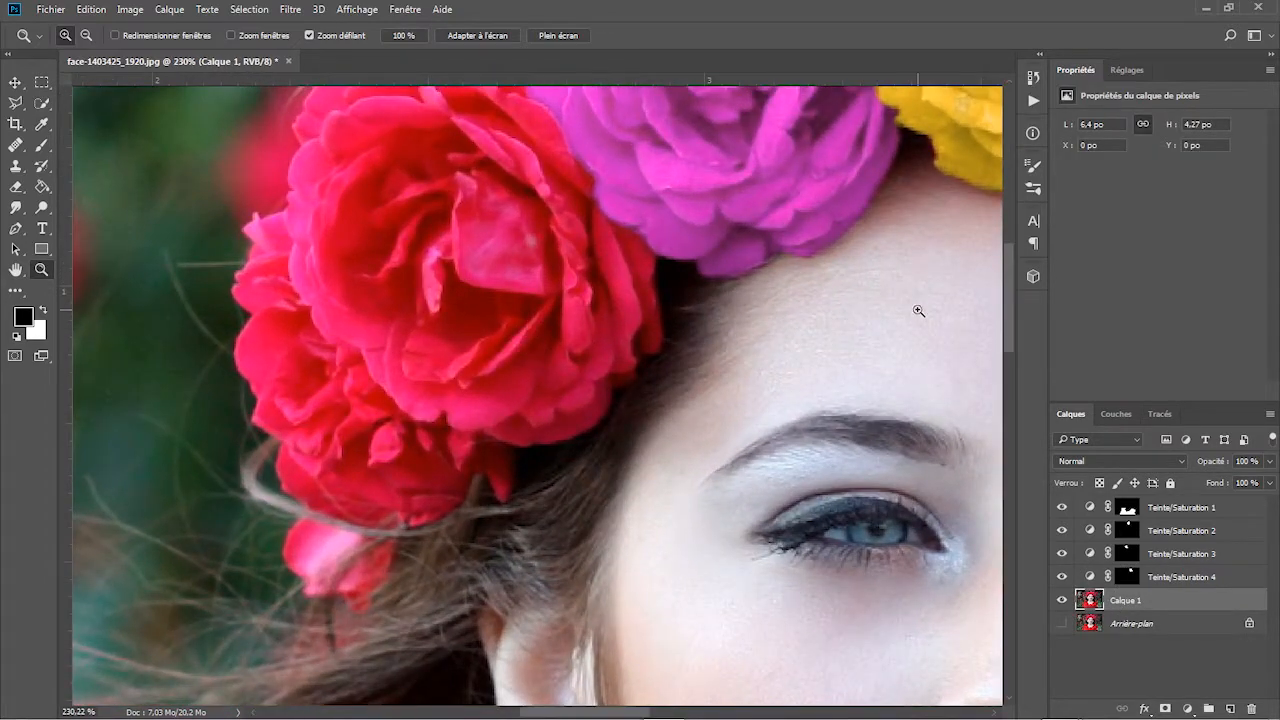
left_click_drag(1006, 314, 1012, 284)
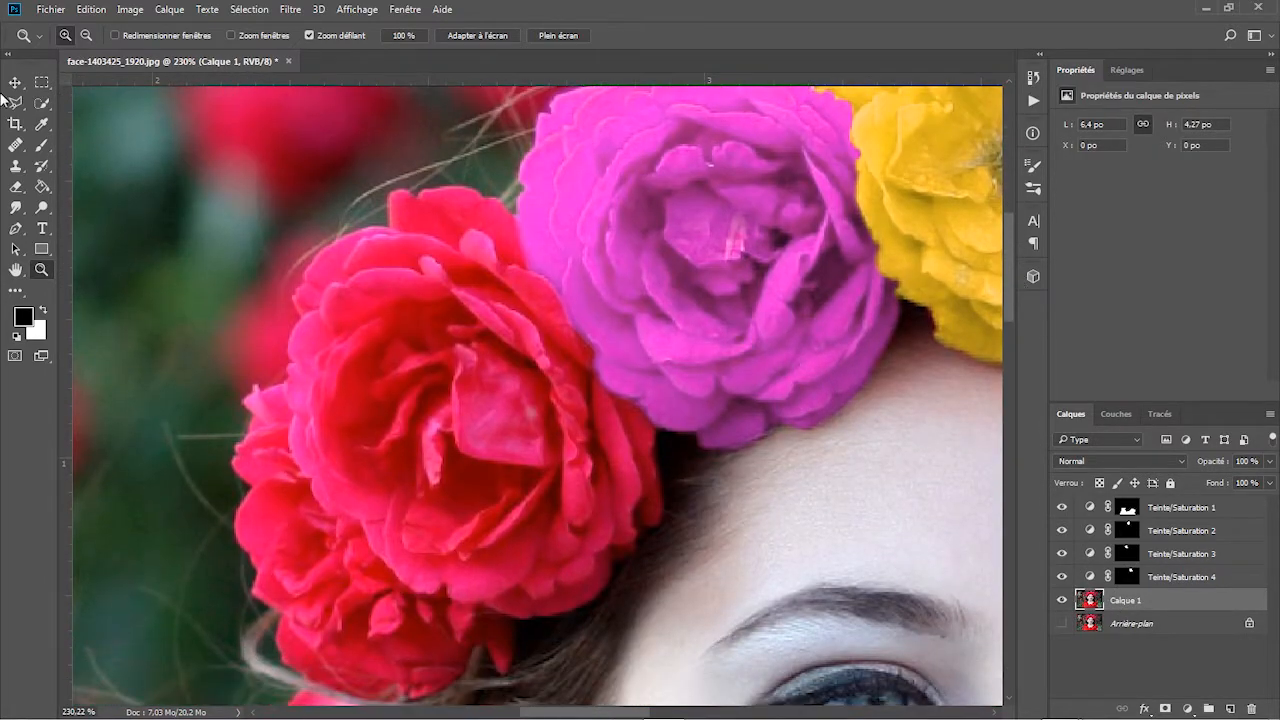
left_click(45, 103)
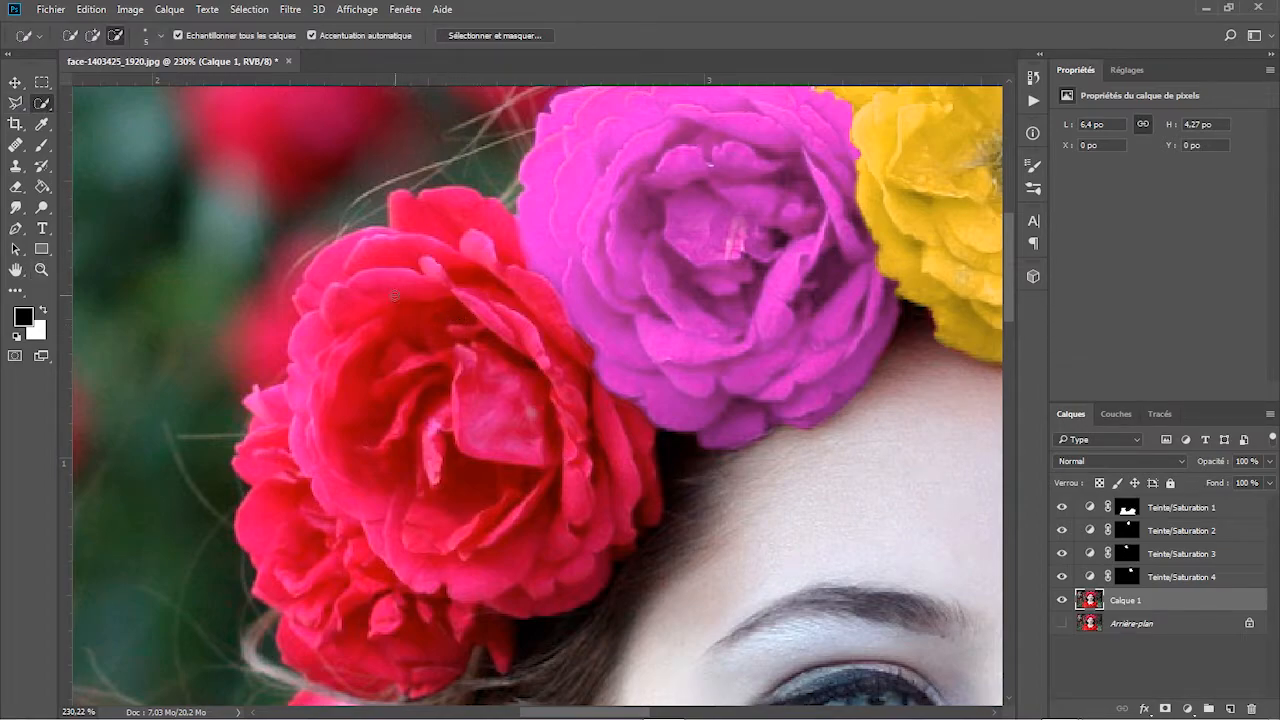
left_click(96, 34)
left_click(155, 37)
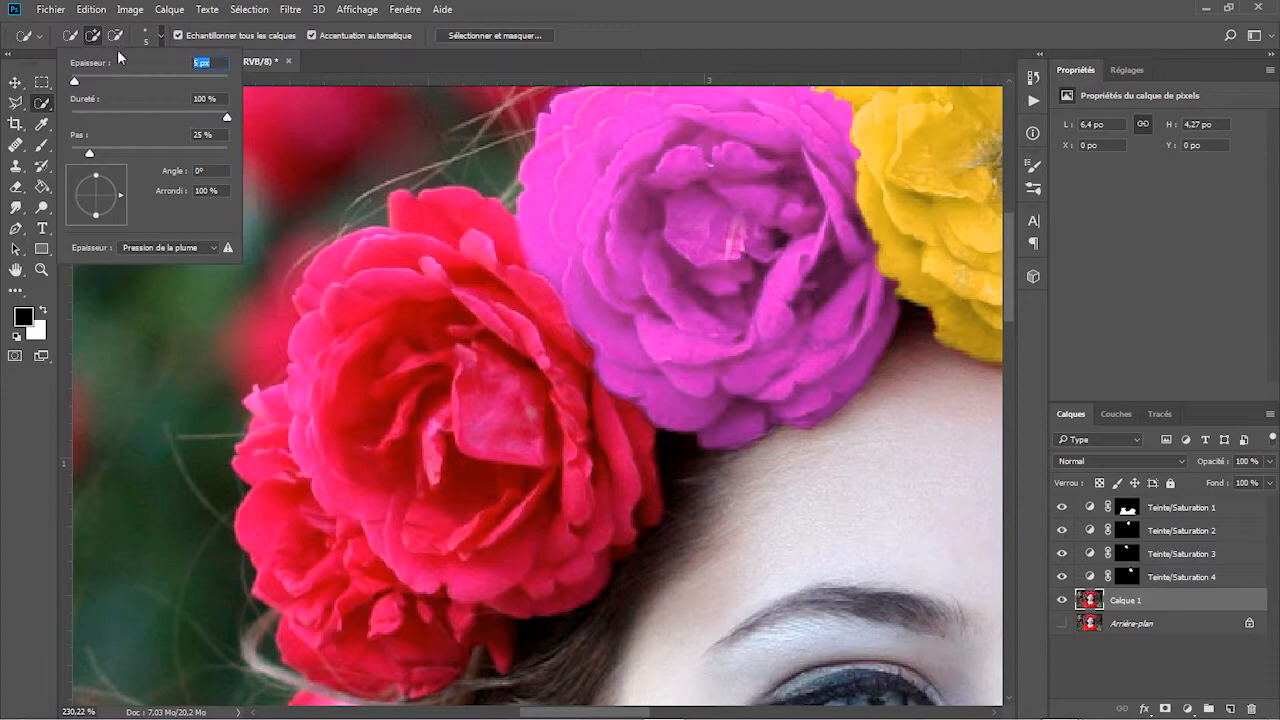
type("10")
key("Return")
mouse_move(445, 313)
left_mouse_down()
mouse_move(423, 323)
mouse_move(456, 401)
mouse_move(551, 546)
mouse_move(430, 220)
mouse_move(368, 259)
left_mouse_up()
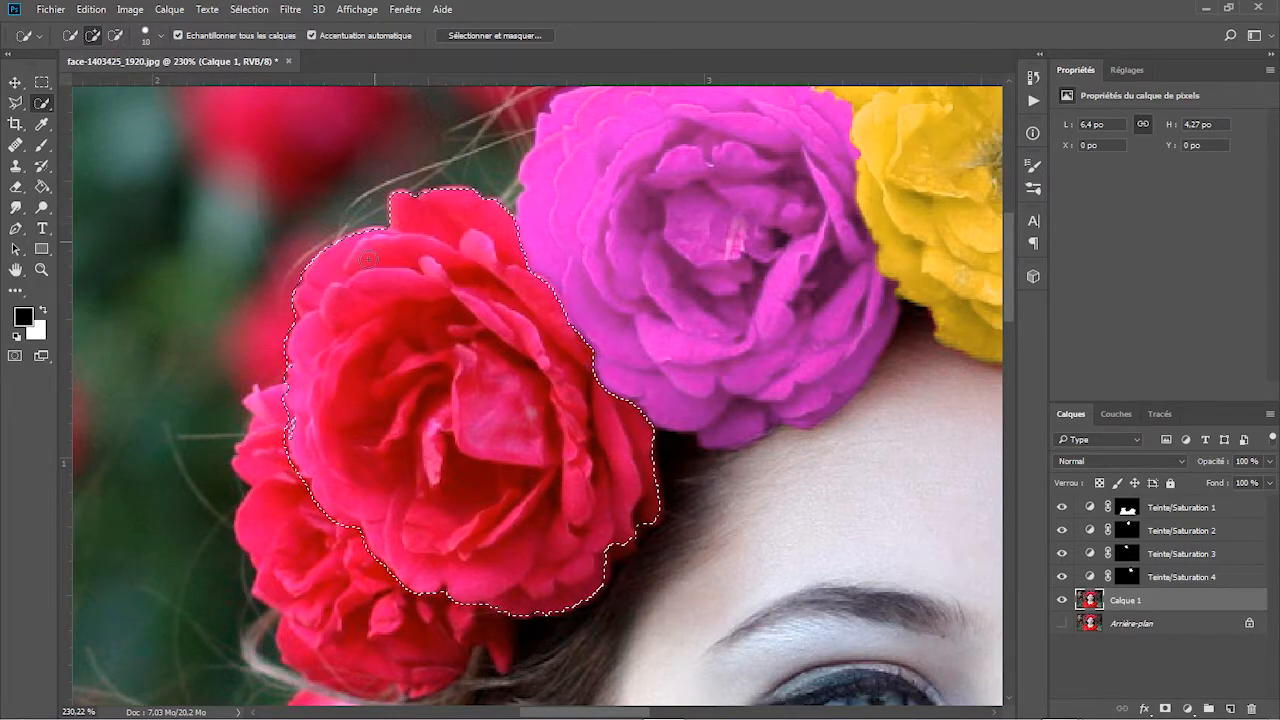
Step: Refine the red rose's selection edge, trying a contour shift of -15 % and a 1 px radius, and shift the contour outward
left_click(490, 35)
mouse_move(1140, 525)
left_mouse_down()
mouse_move(1154, 527)
mouse_move(1124, 525)
left_mouse_up()
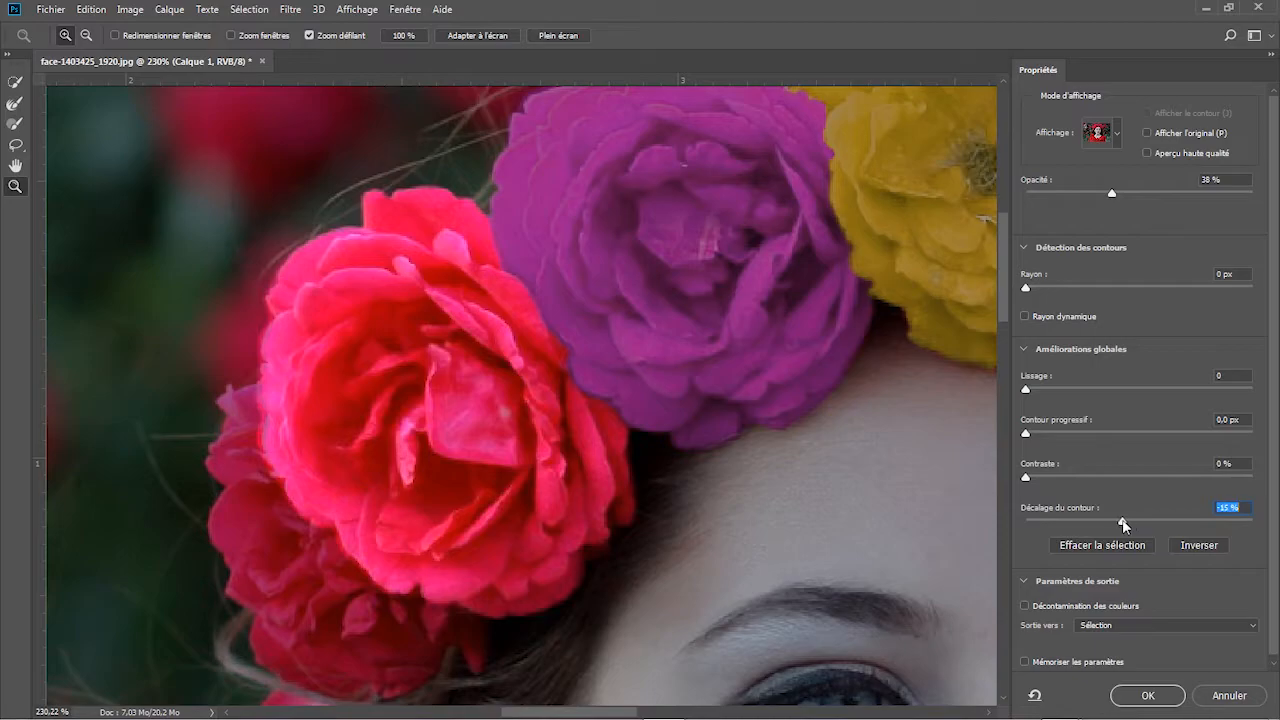
left_click(1164, 698)
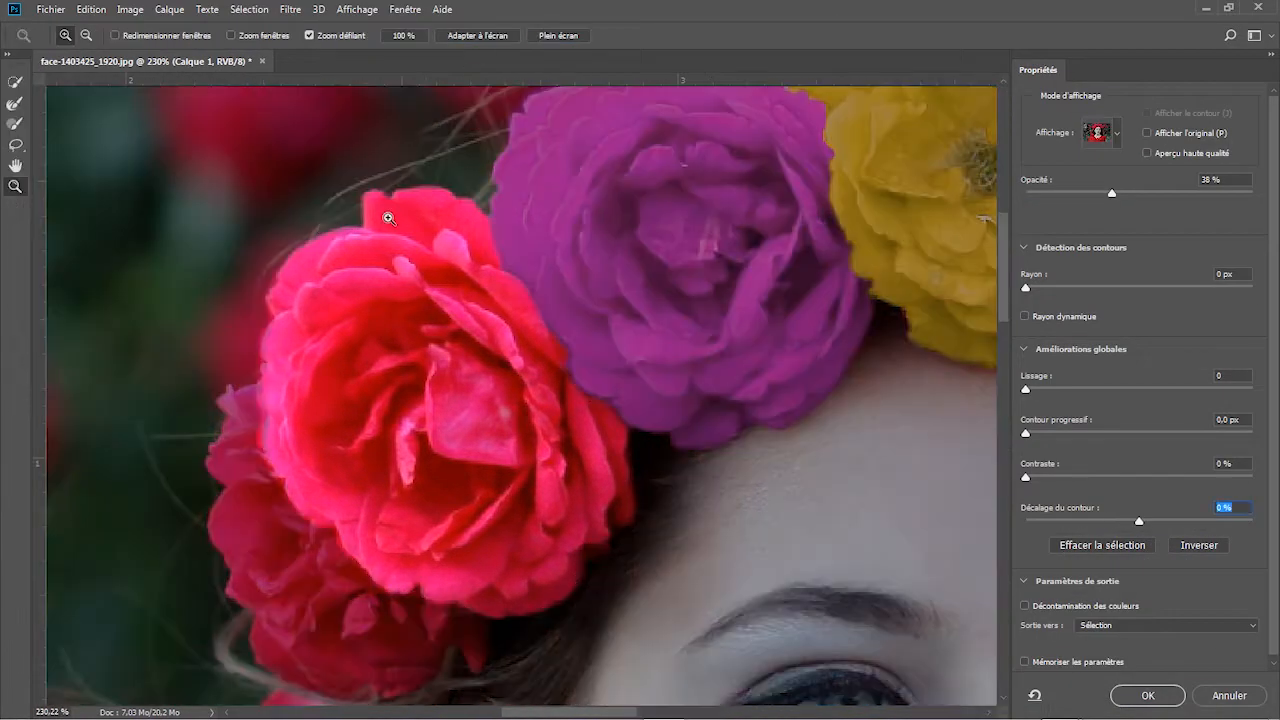
left_click(494, 35)
left_click(18, 123)
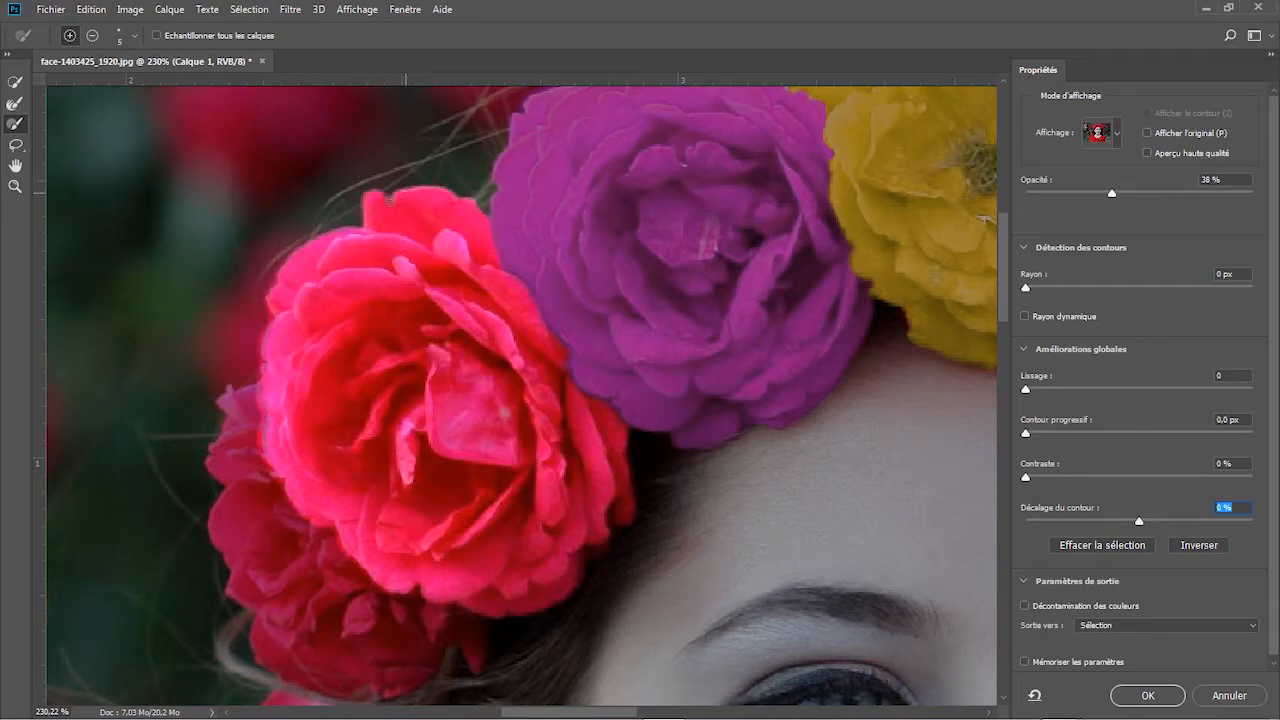
left_click(1027, 291)
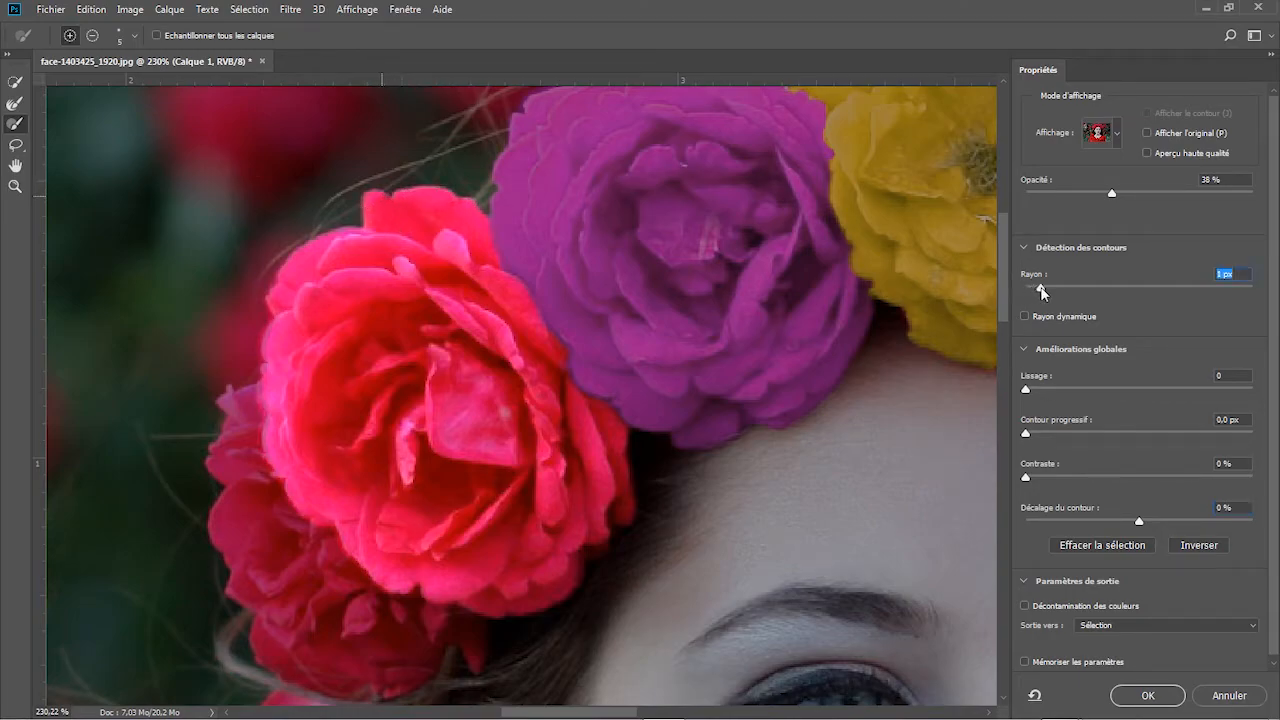
left_click_drag(1140, 524, 1174, 527)
left_click(1148, 696)
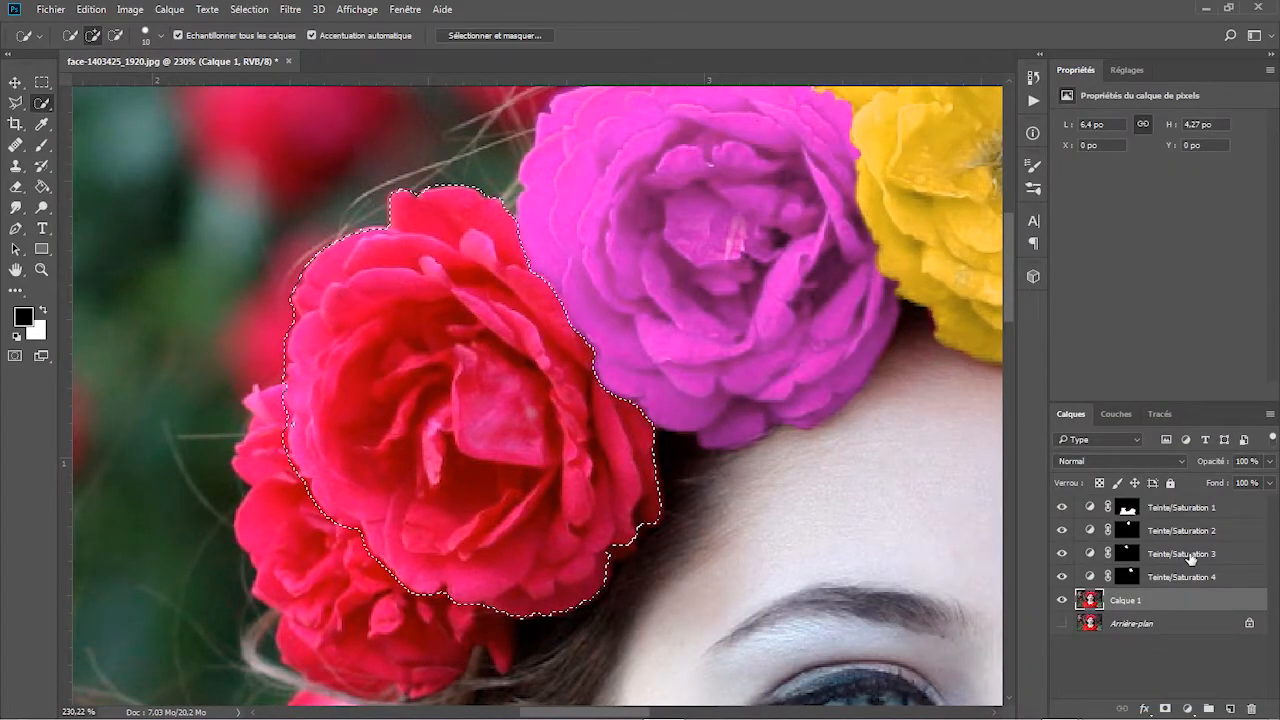
Step: Create a Teinte/Saturation adjustment masked to the large red rose, targeting Rouges by sampling its petals
left_click(1188, 708)
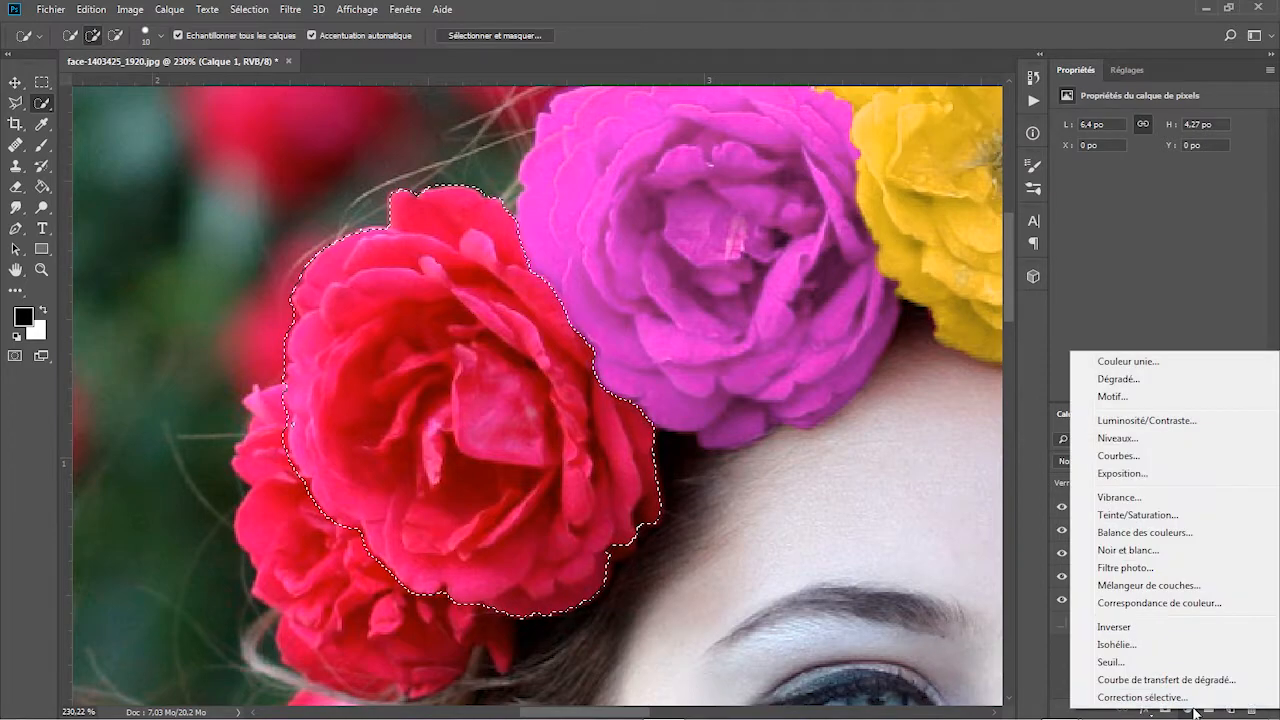
left_click(1136, 515)
left_click(1066, 142)
left_click(516, 400)
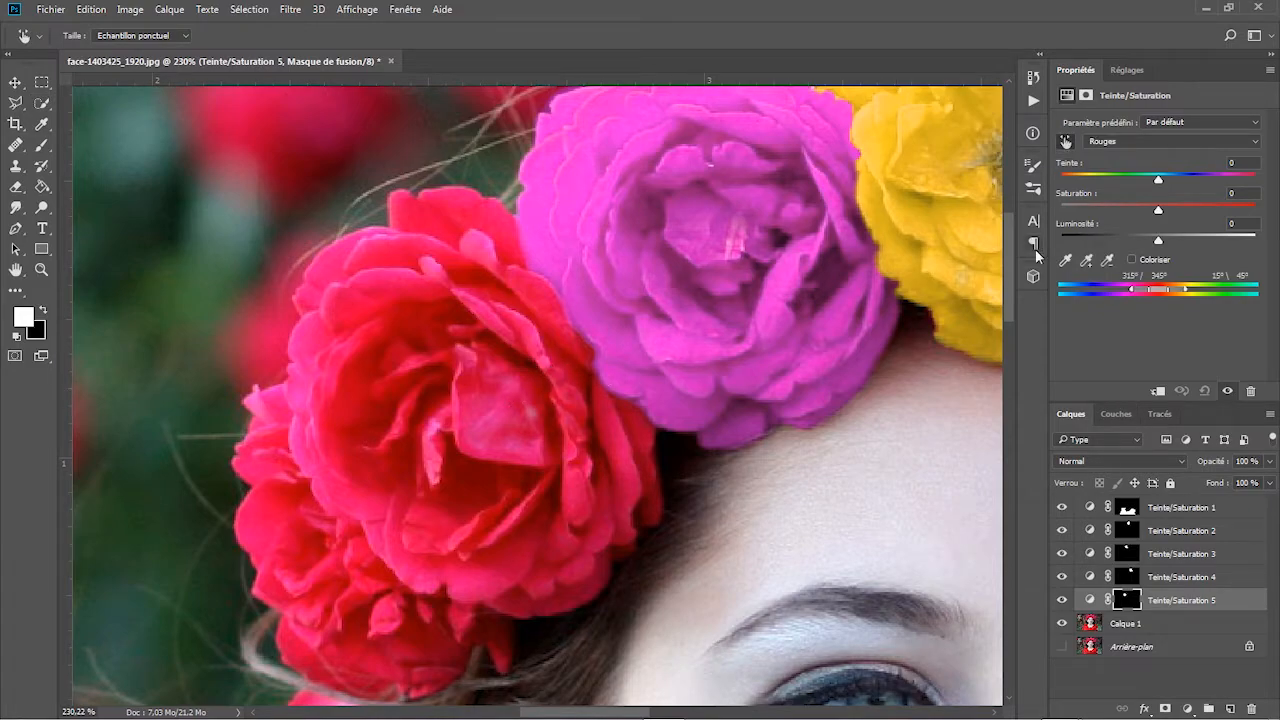
Step: Turn the rose vivid green with a Rouges hue of +150, widening the lower end of the affected color range to 256°/294°
left_click_drag(1160, 181, 1228, 180)
mouse_move(1133, 289)
left_mouse_down()
mouse_move(1099, 289)
mouse_move(1136, 290)
mouse_move(1121, 290)
left_mouse_up()
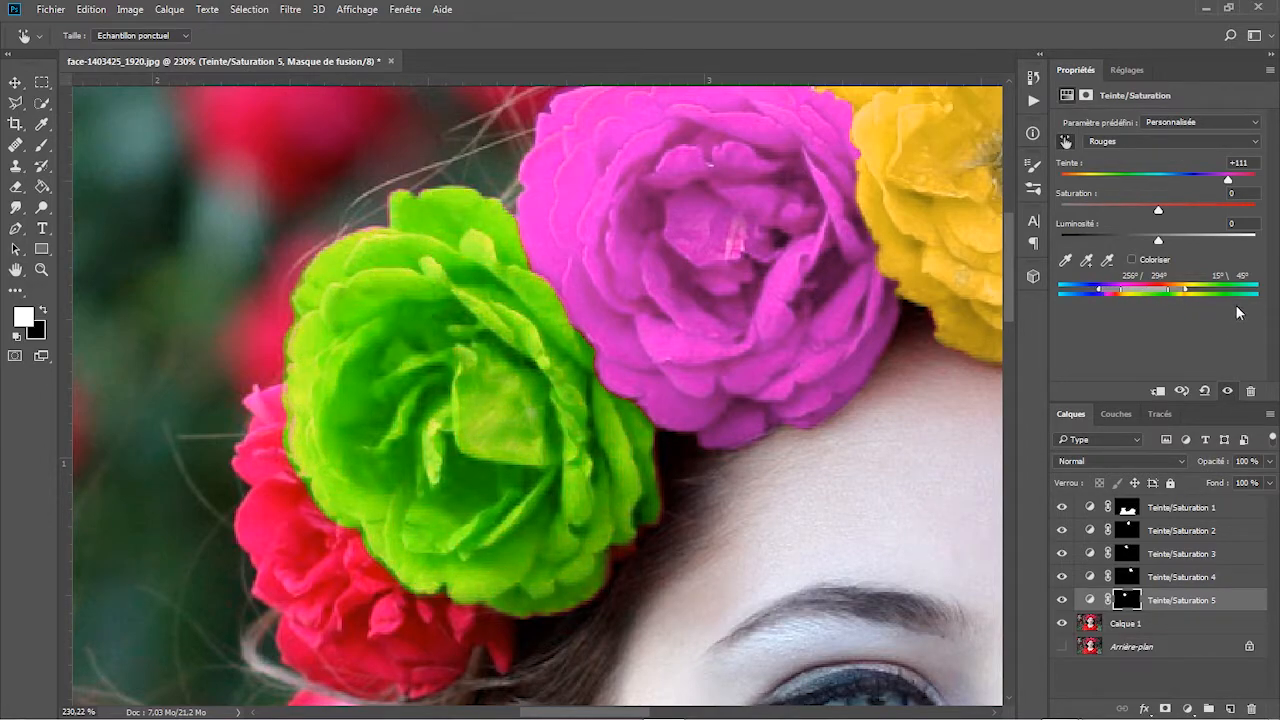
left_click_drag(1229, 181, 1244, 181)
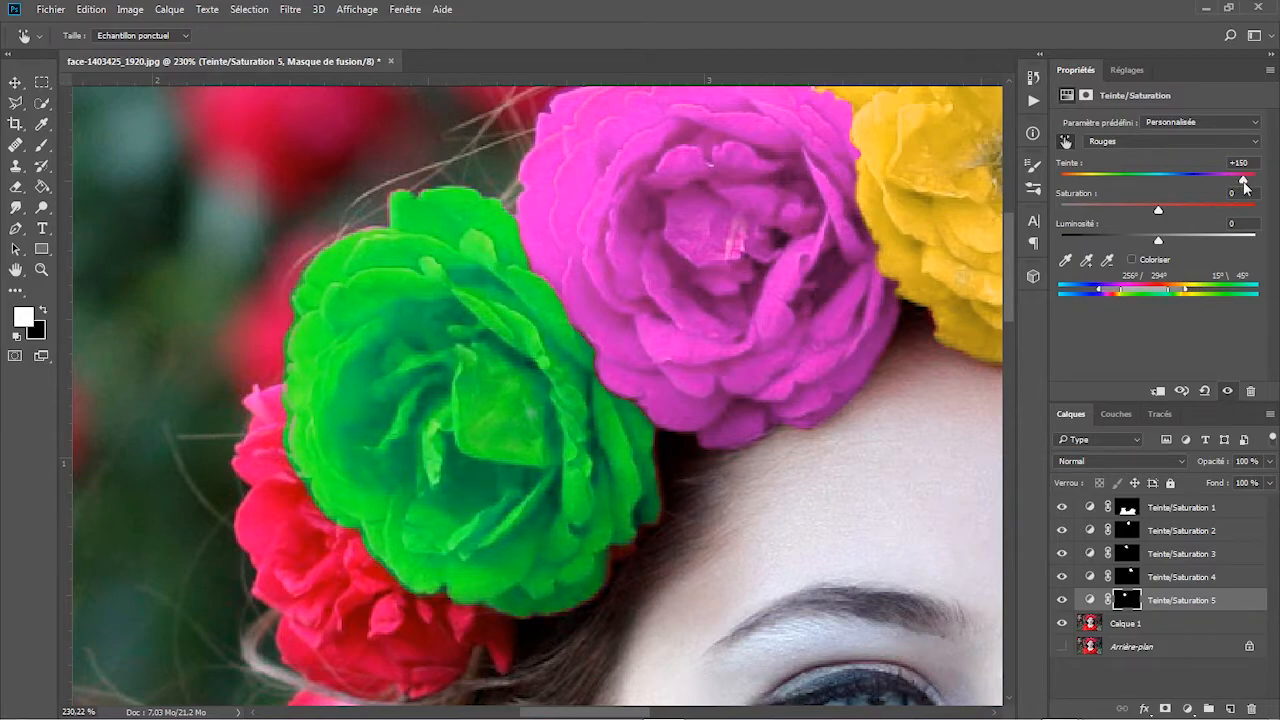
Step: Expand the green rose's layer mask with a contour shift of about +44 % to cover its red fringe
left_click(1128, 600)
key("w")
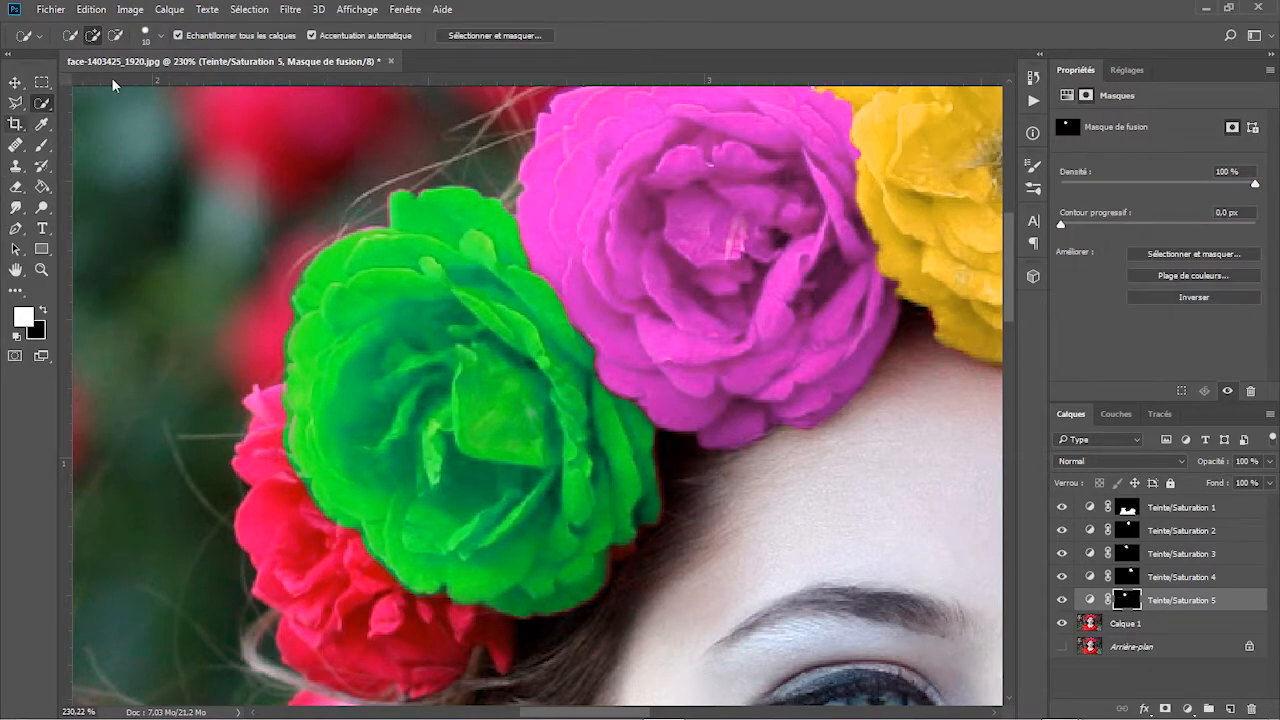
left_click(494, 36)
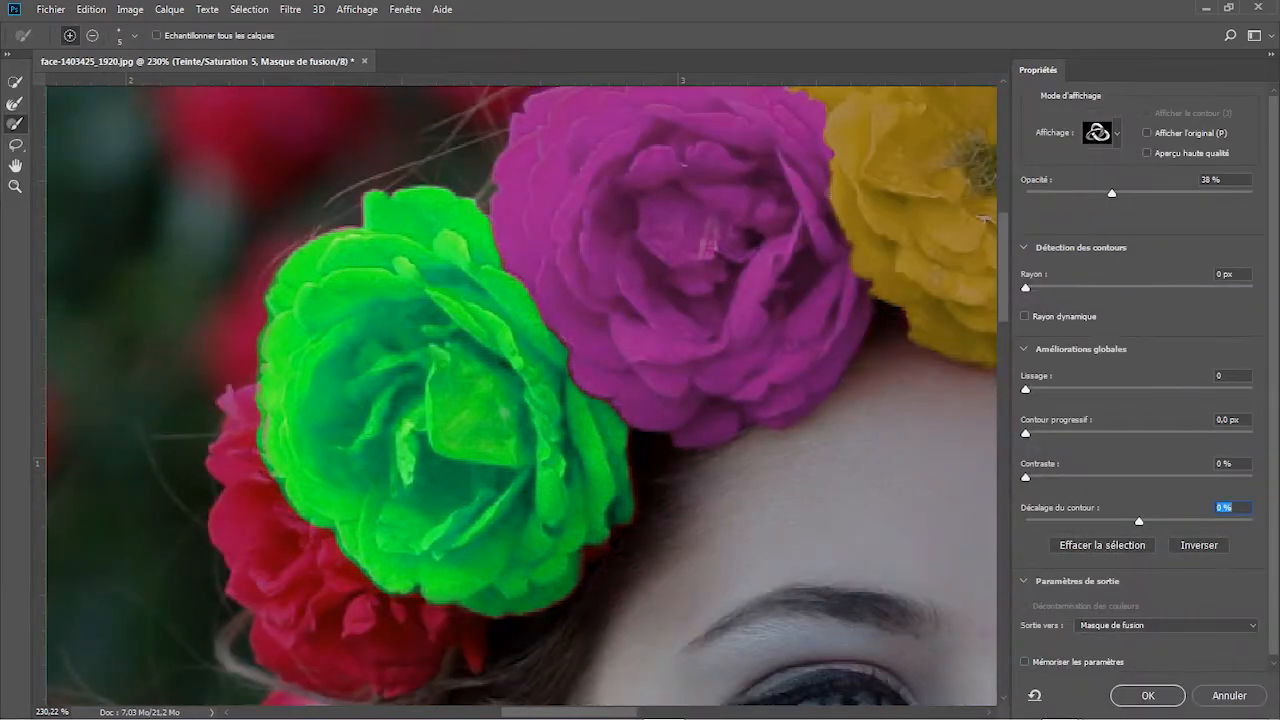
left_click_drag(1141, 521, 1176, 524)
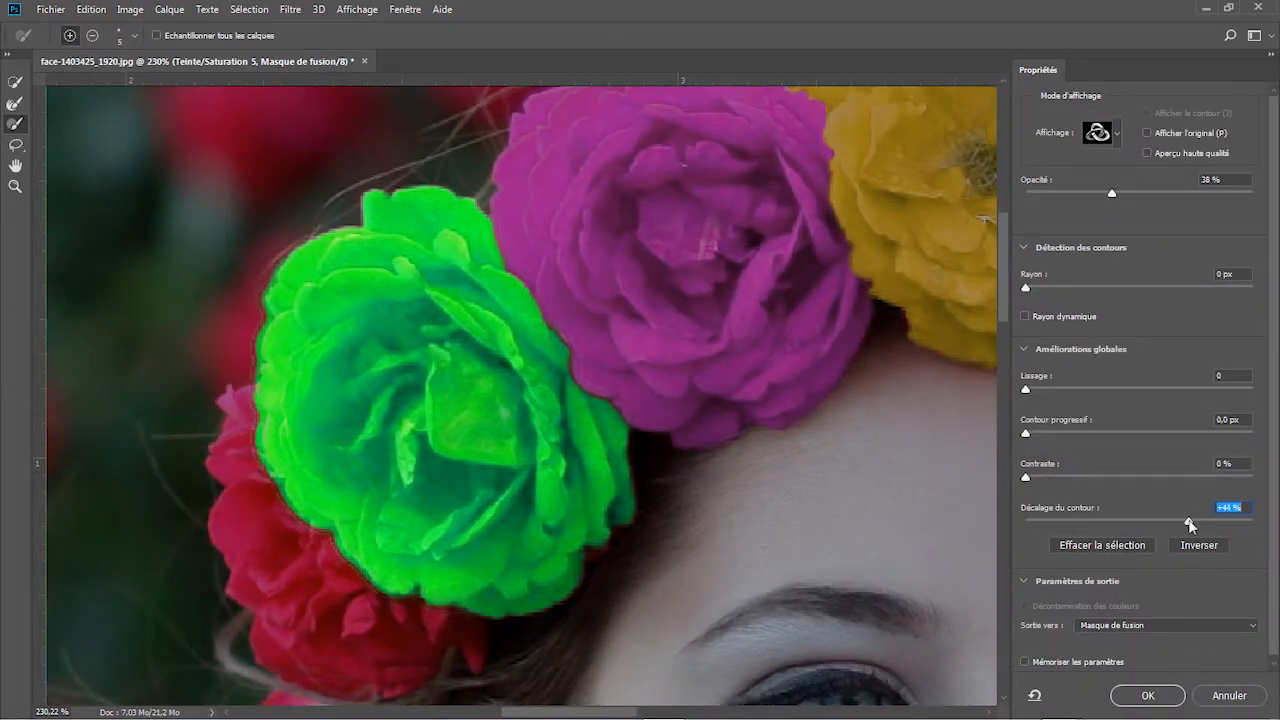
left_click(1148, 695)
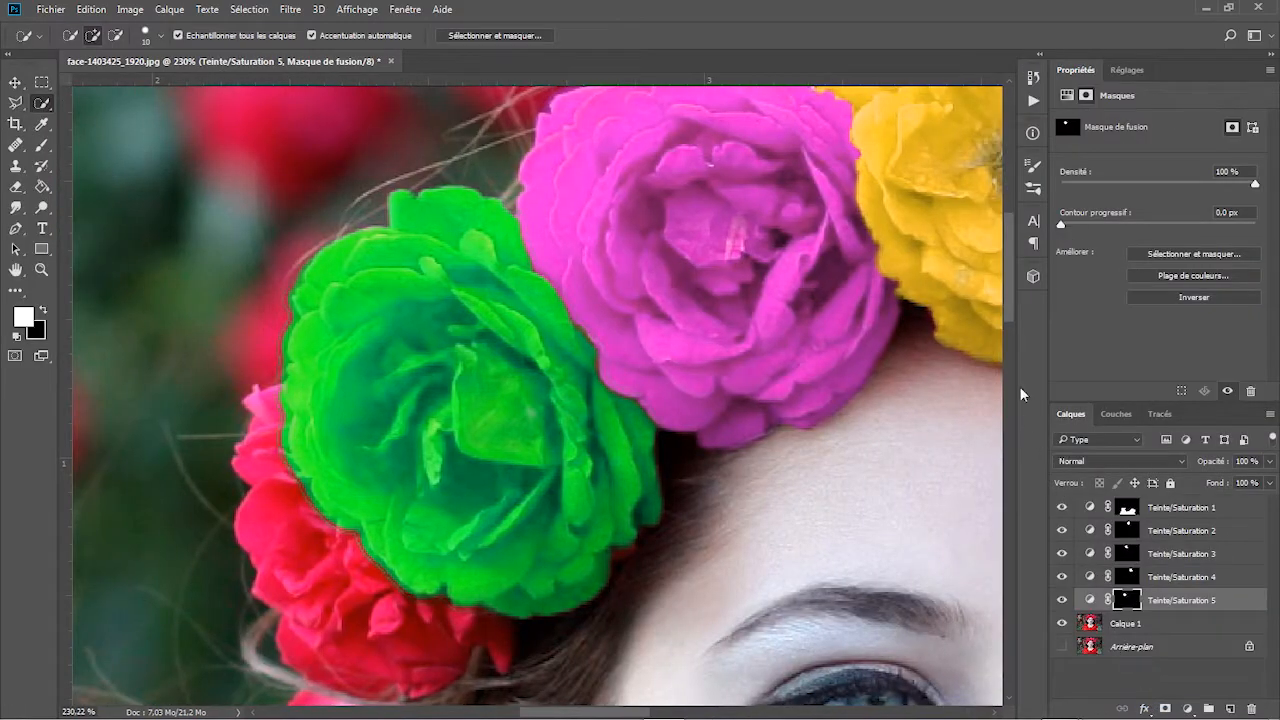
left_click(41, 269)
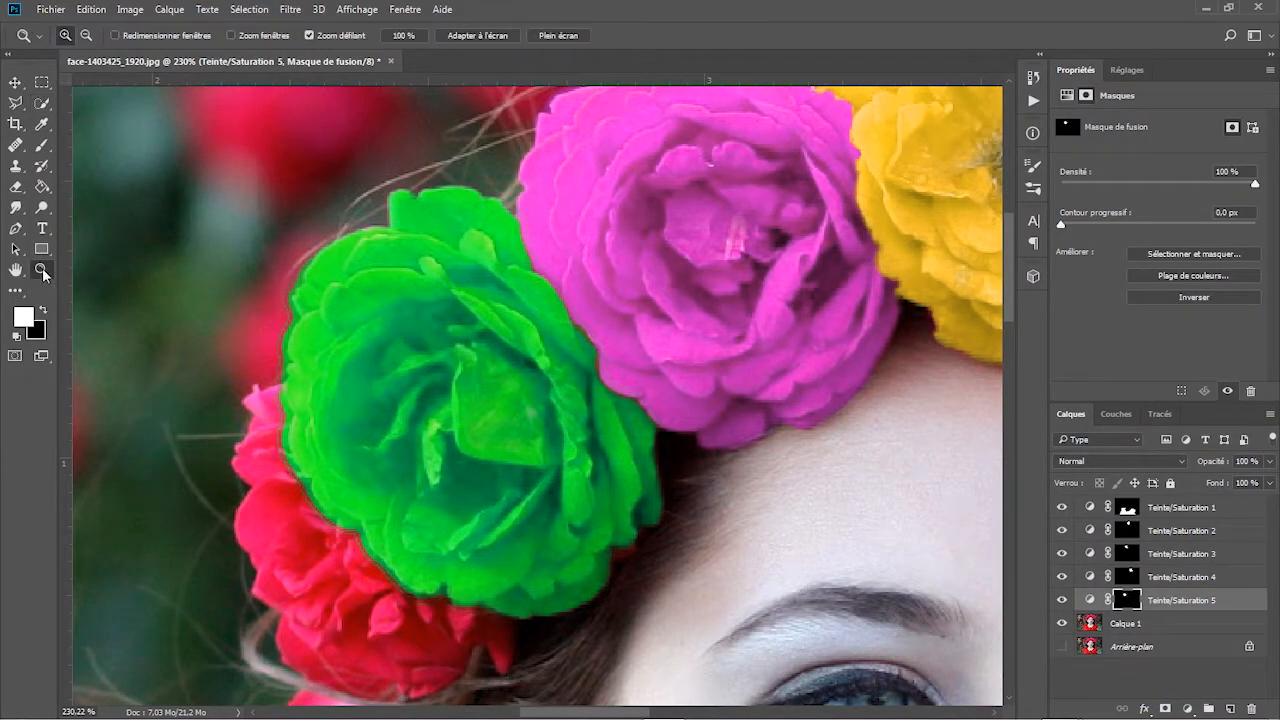
left_click(481, 37)
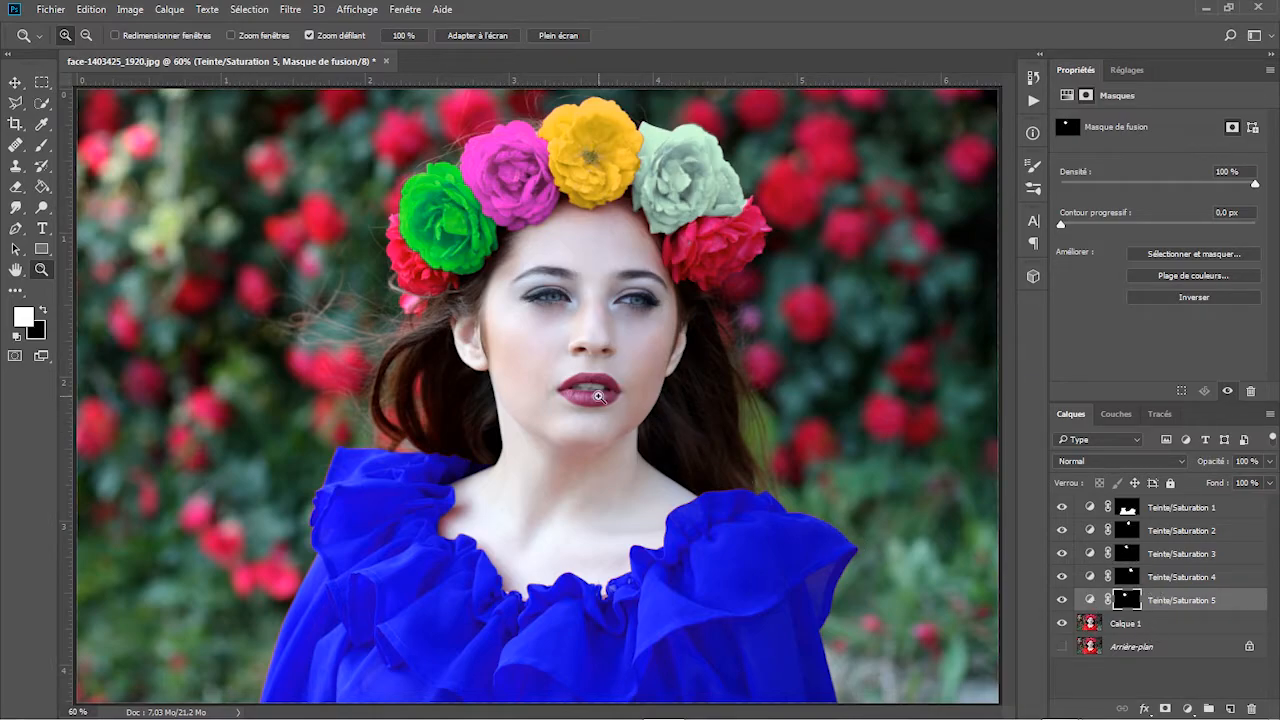
Step: Quick-select the woman's lips, subtracting the teeth and mouth opening with a 5 px brush
left_click_drag(566, 383, 659, 437)
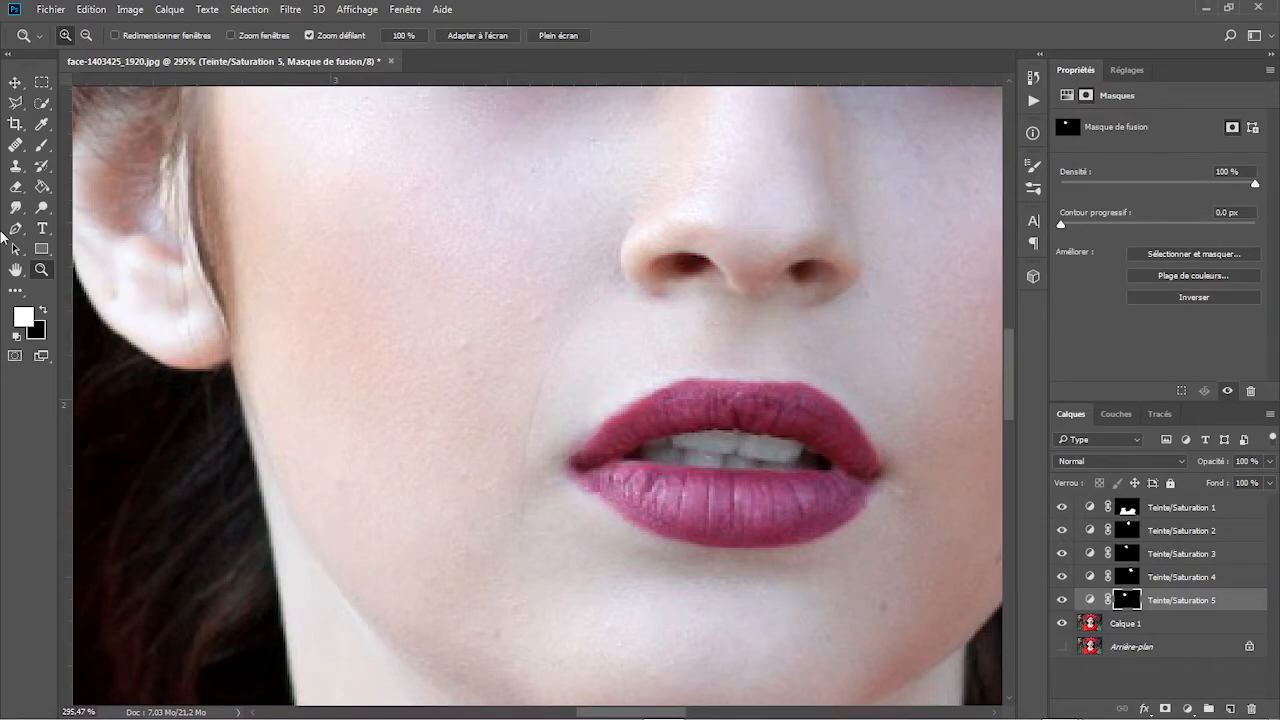
left_click(42, 103)
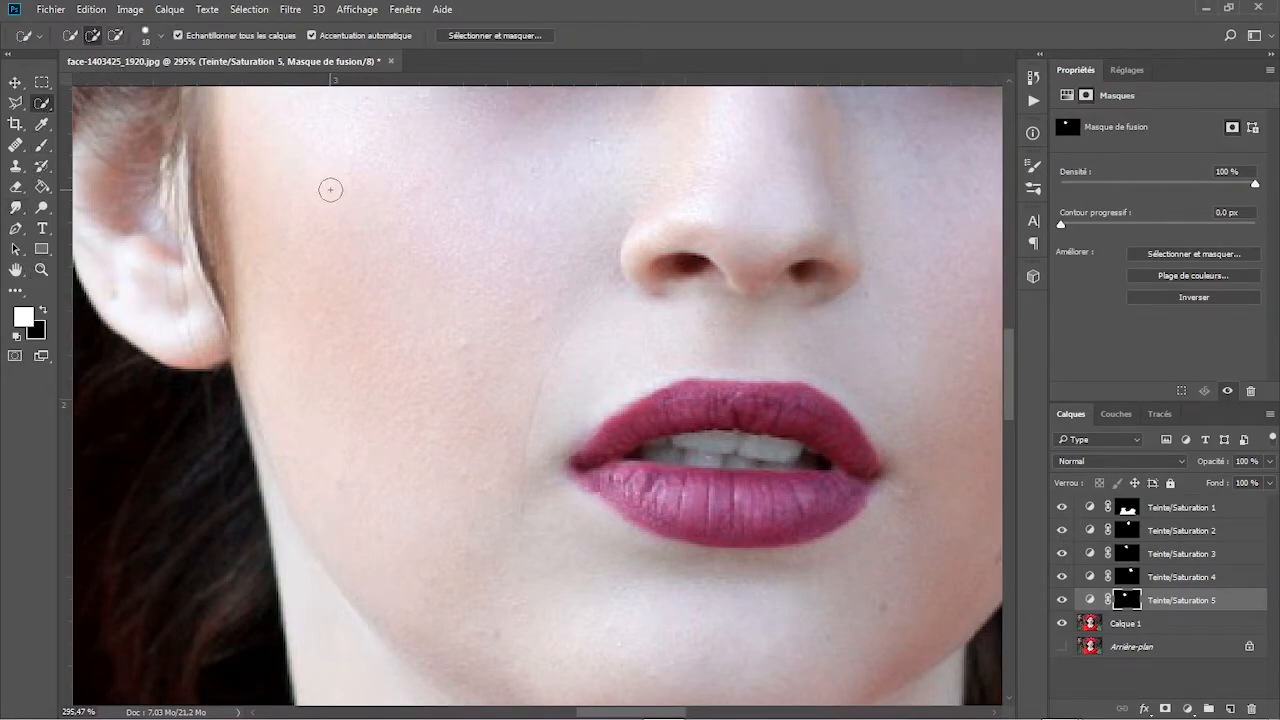
mouse_move(588, 460)
left_mouse_down()
mouse_move(821, 458)
mouse_move(636, 452)
left_mouse_up()
left_click(159, 36)
type("5")
key("Return")
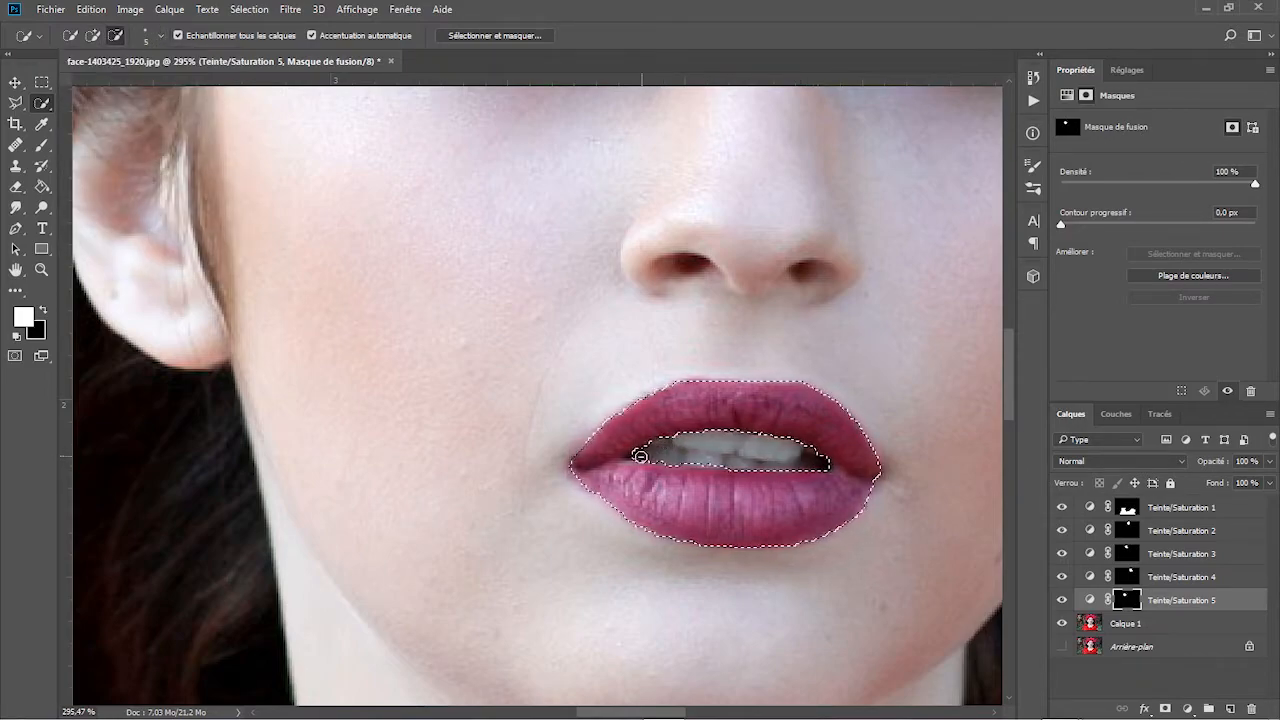
Step: Create a Teinte/Saturation adjustment above Calque 1, masked to the lips selection
left_click(1125, 623)
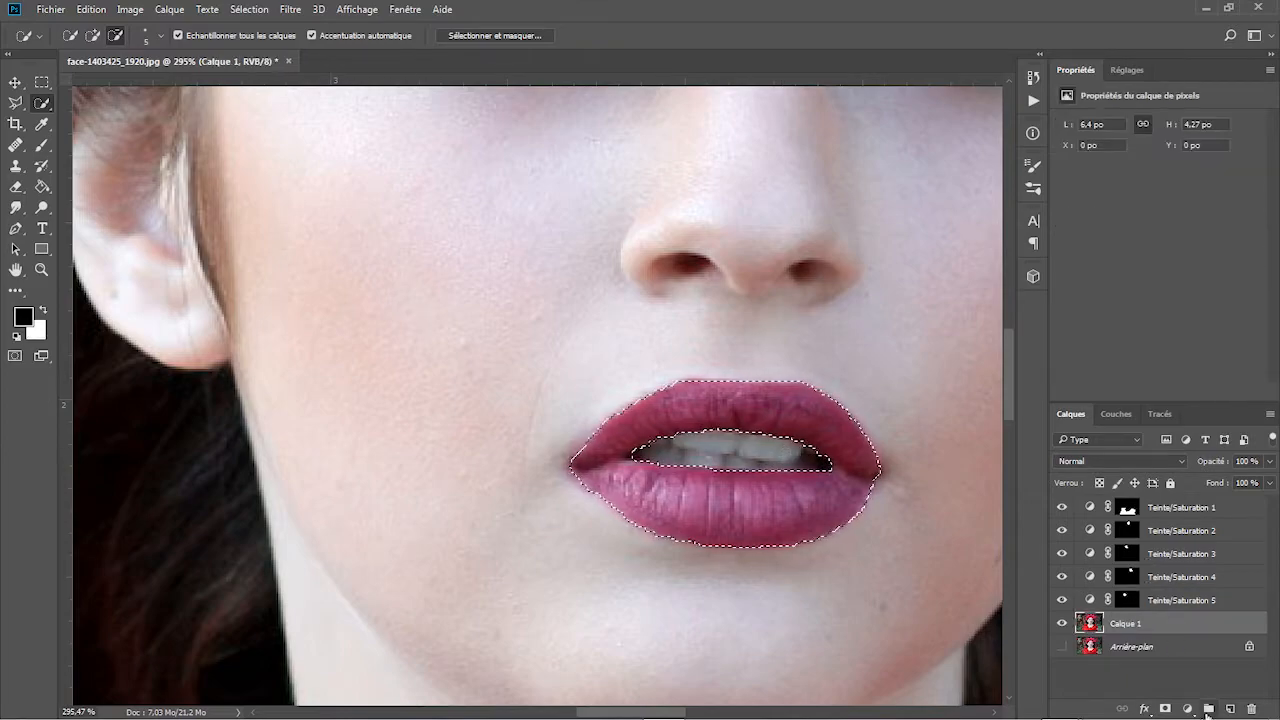
left_click(1188, 709)
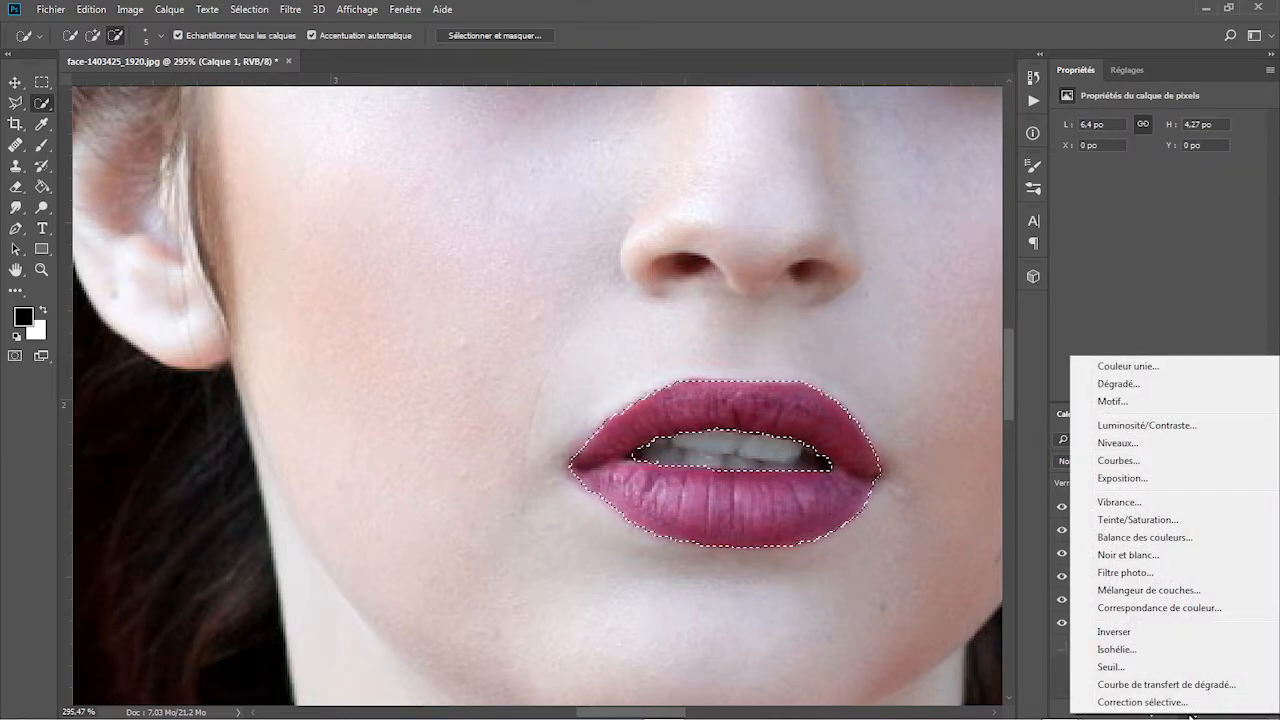
left_click(1150, 518)
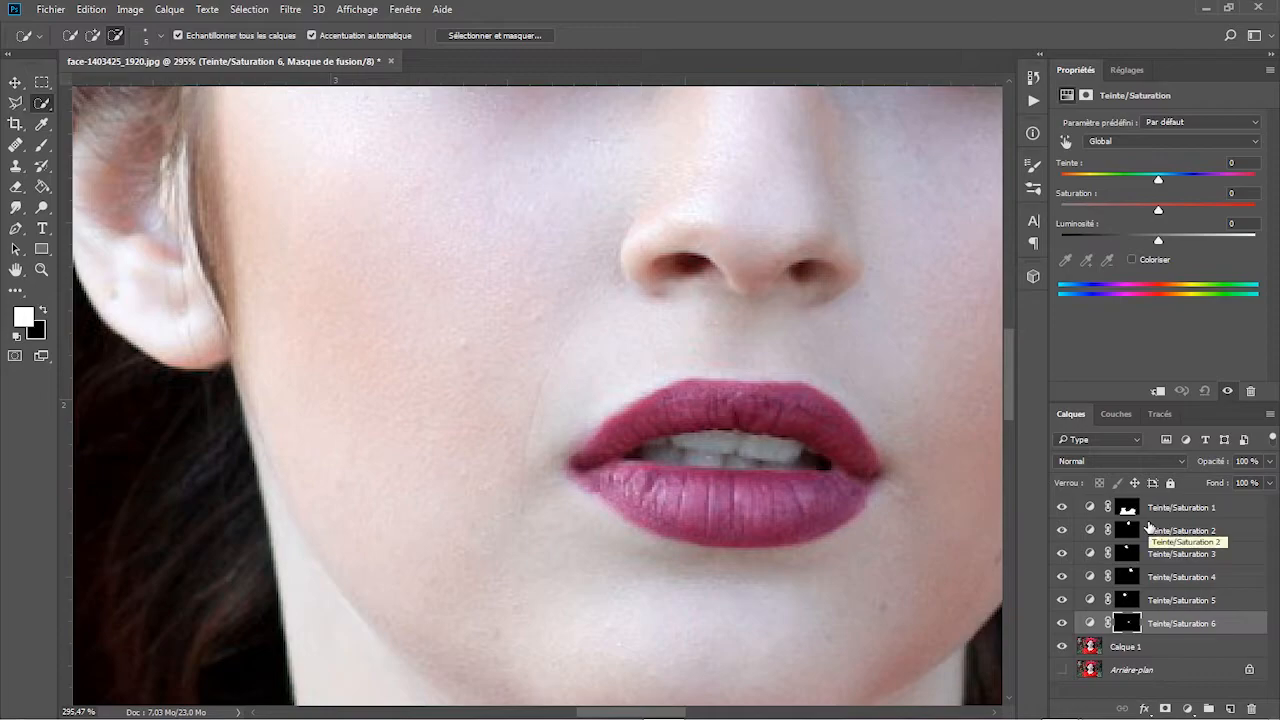
Step: Turn the lips green with a Magentas hue of +162, widening the affected color range to 239°/261° and 349°/6°
left_click(1066, 143)
left_click(760, 479)
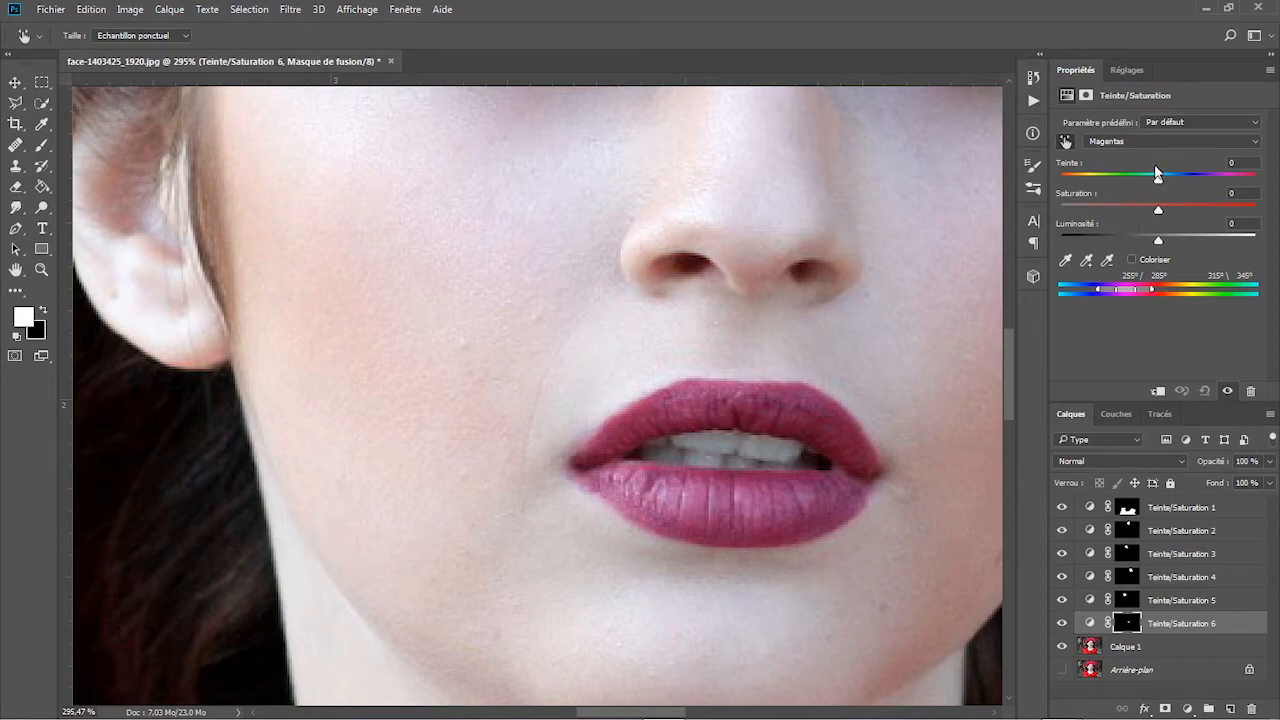
left_click_drag(1158, 182, 1249, 201)
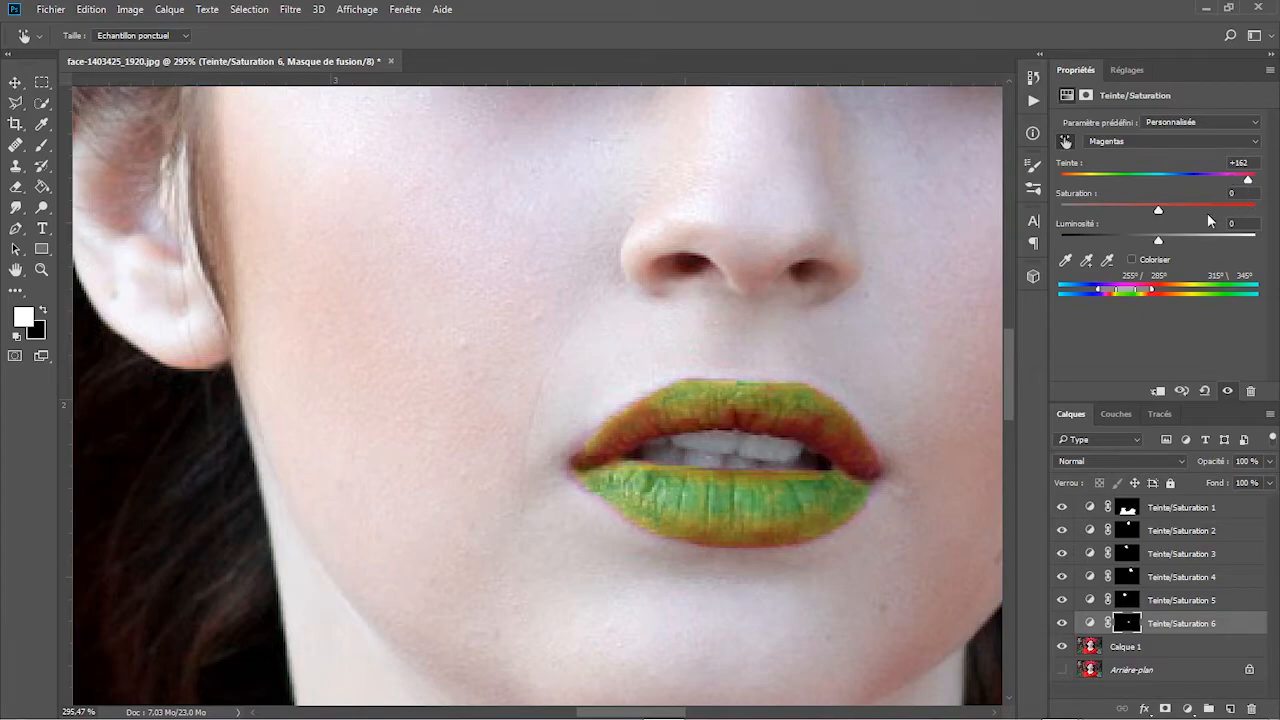
left_click_drag(1137, 288, 1154, 291)
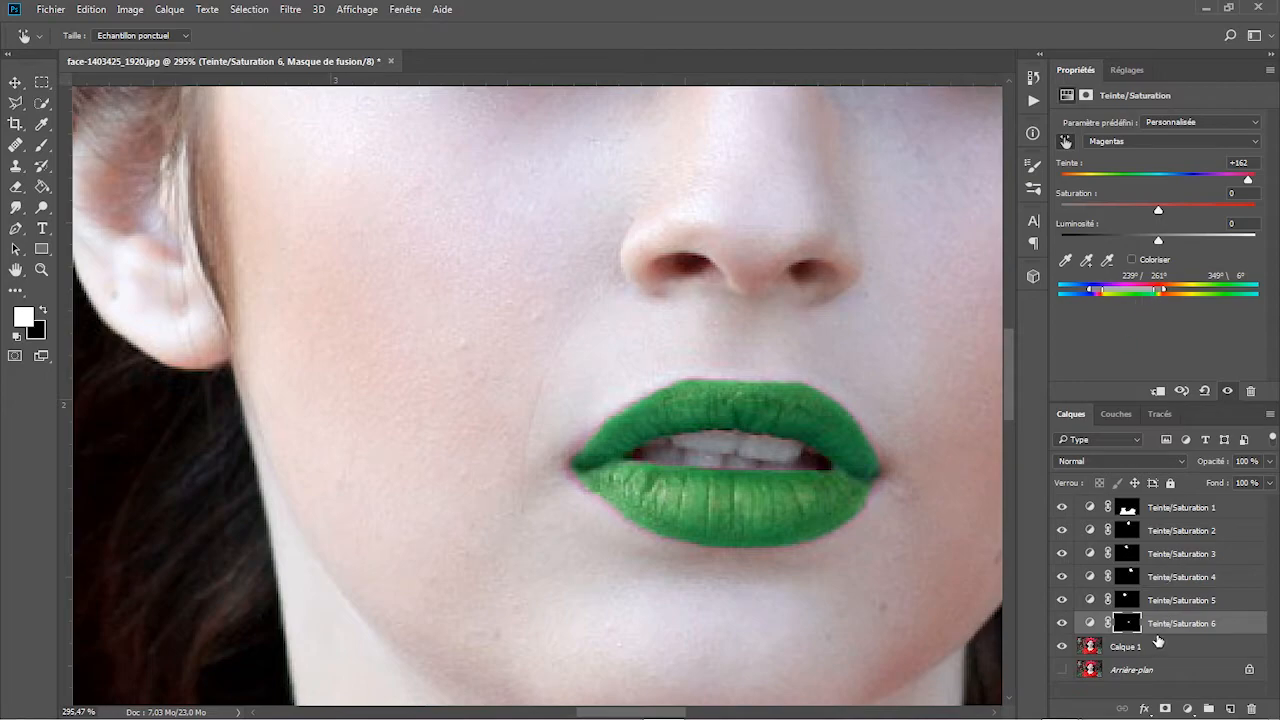
Step: Expand the lips adjustment's layer mask with a contour shift of +56 % to cover the pink fringe
left_click(1127, 623)
key("w")
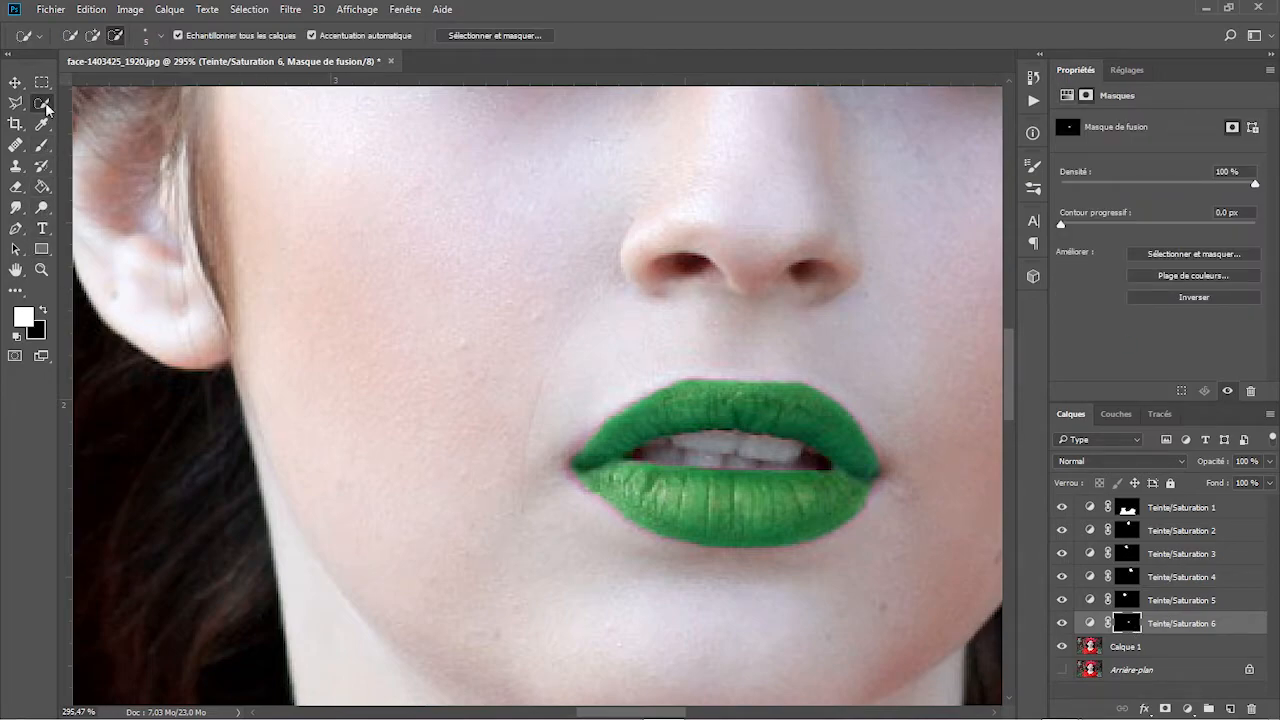
left_click(478, 38)
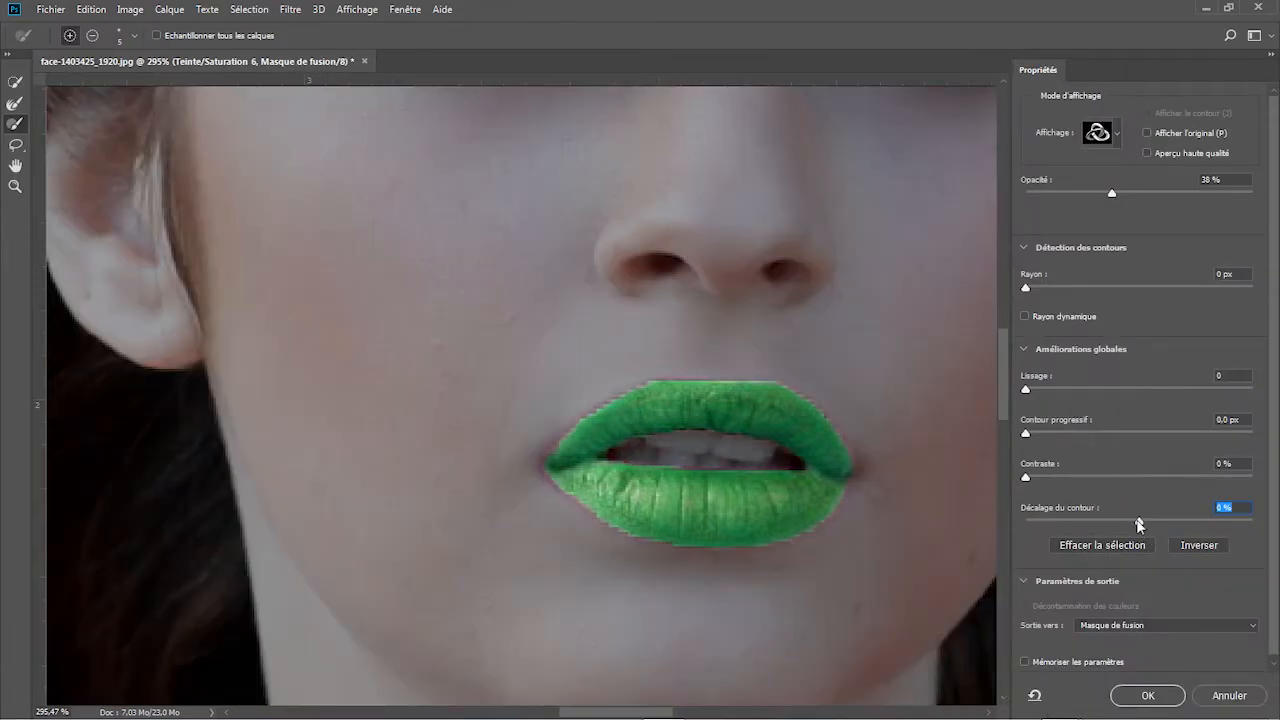
left_click_drag(1142, 520, 1186, 525)
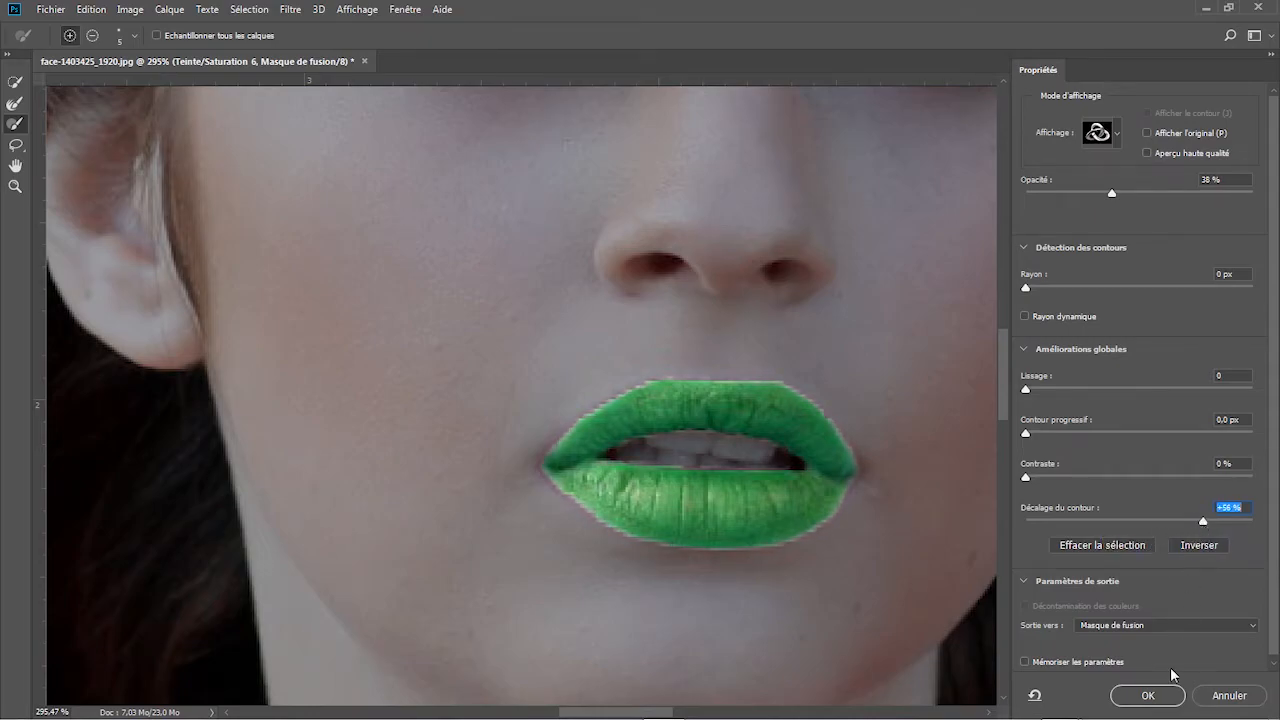
left_click(1150, 697)
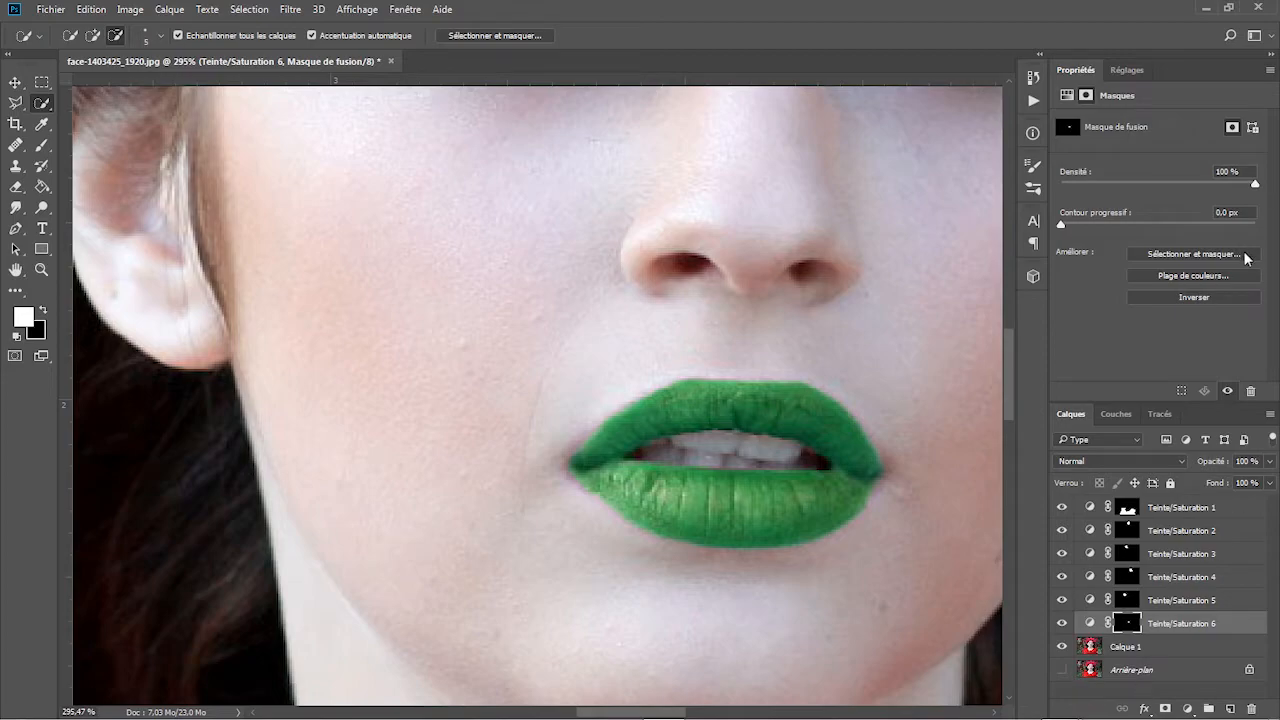
Step: Recolor the lips deep red with Magentas hue +26, saturation +59 and luminosity -32, and compare the lips with and without the adjustment
left_click(1090, 623)
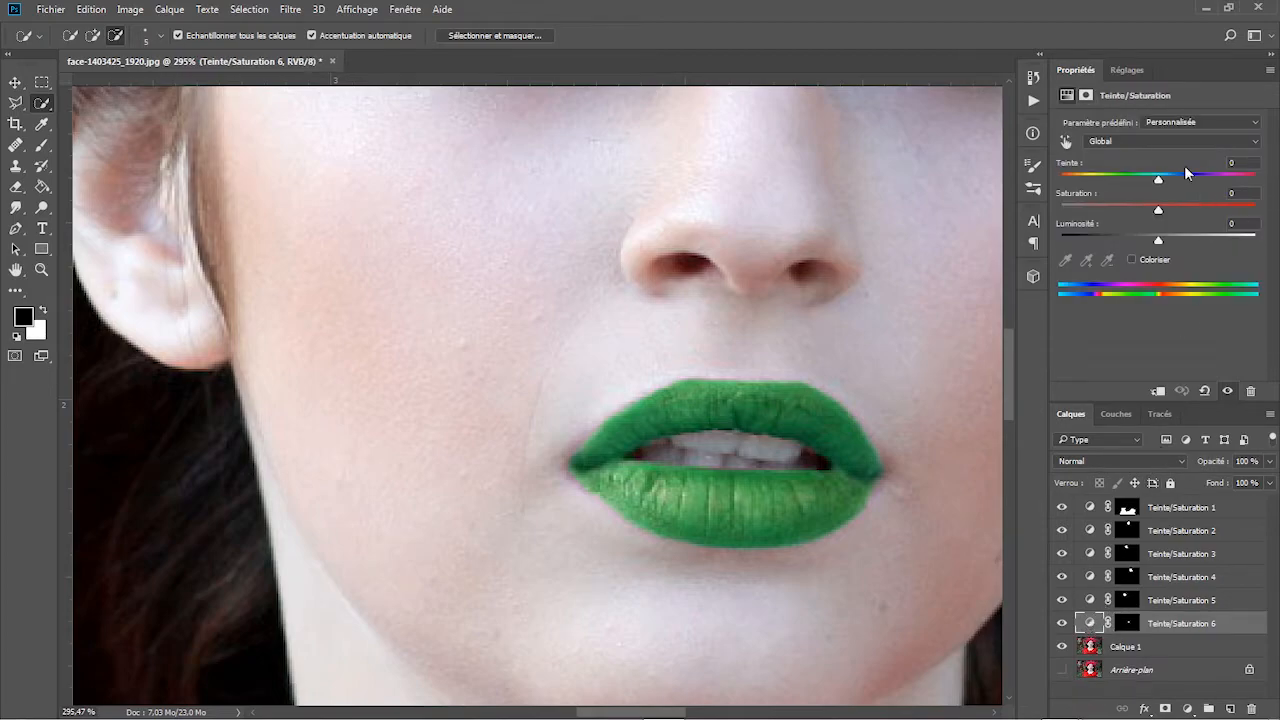
left_click(1065, 142)
left_click(760, 488)
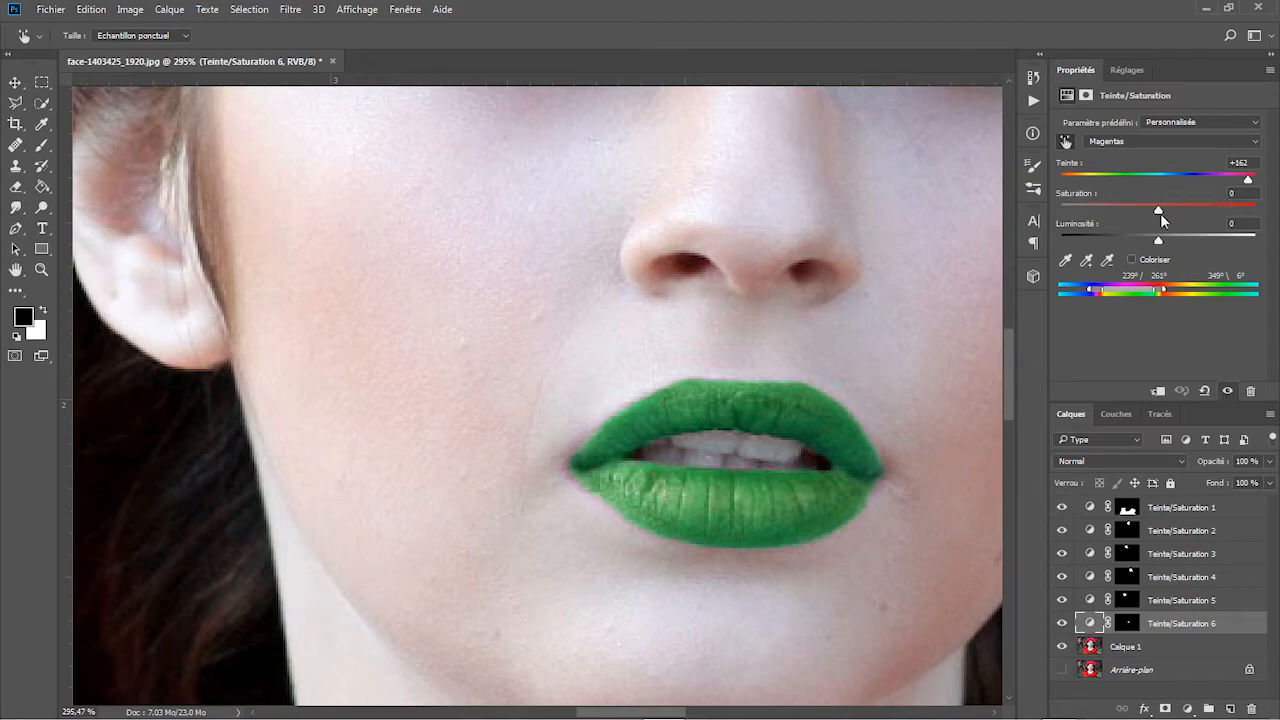
left_click_drag(1248, 180, 1196, 182)
left_click_drag(1158, 243, 1183, 181)
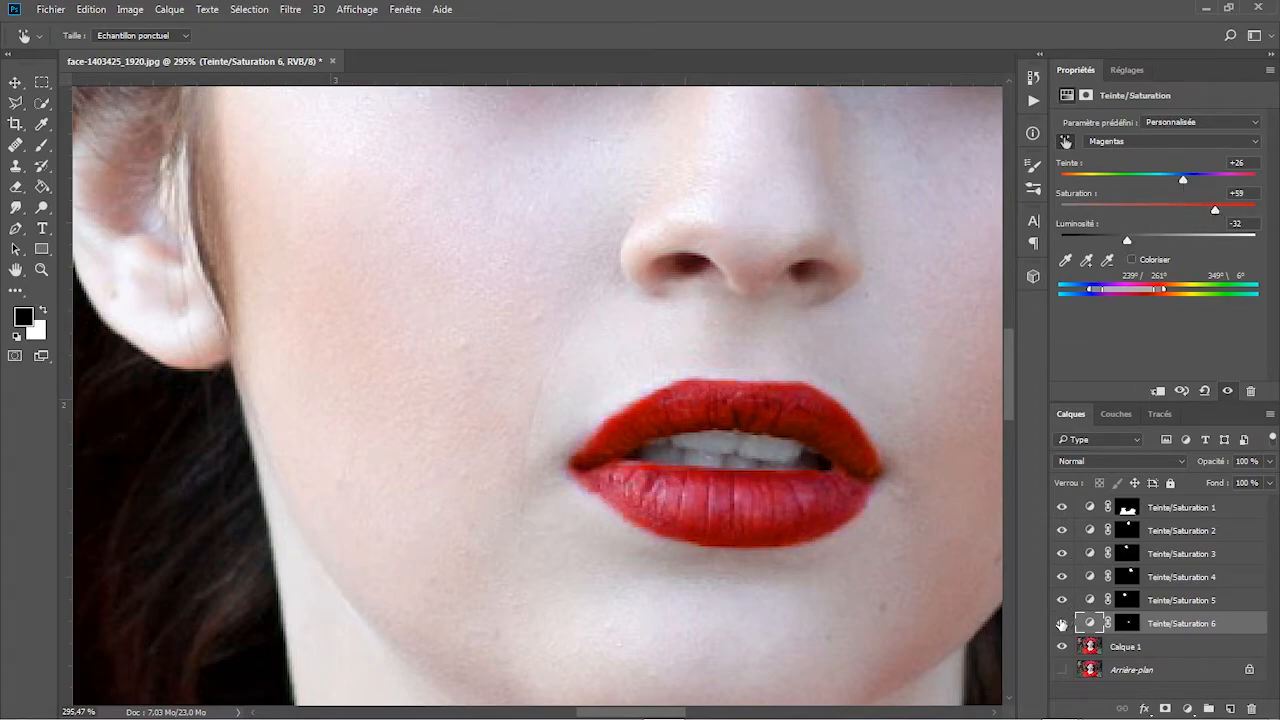
left_click(1062, 623)
left_click(1062, 623)
left_click(41, 270)
left_click(491, 35)
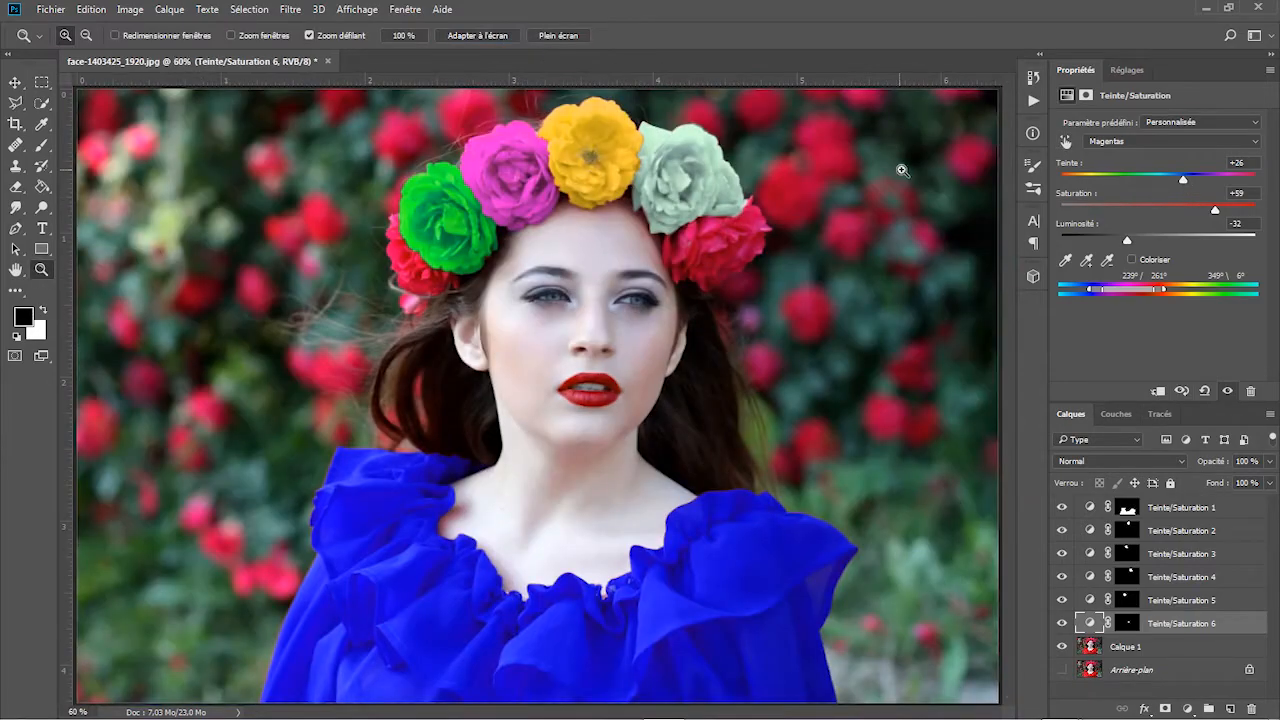